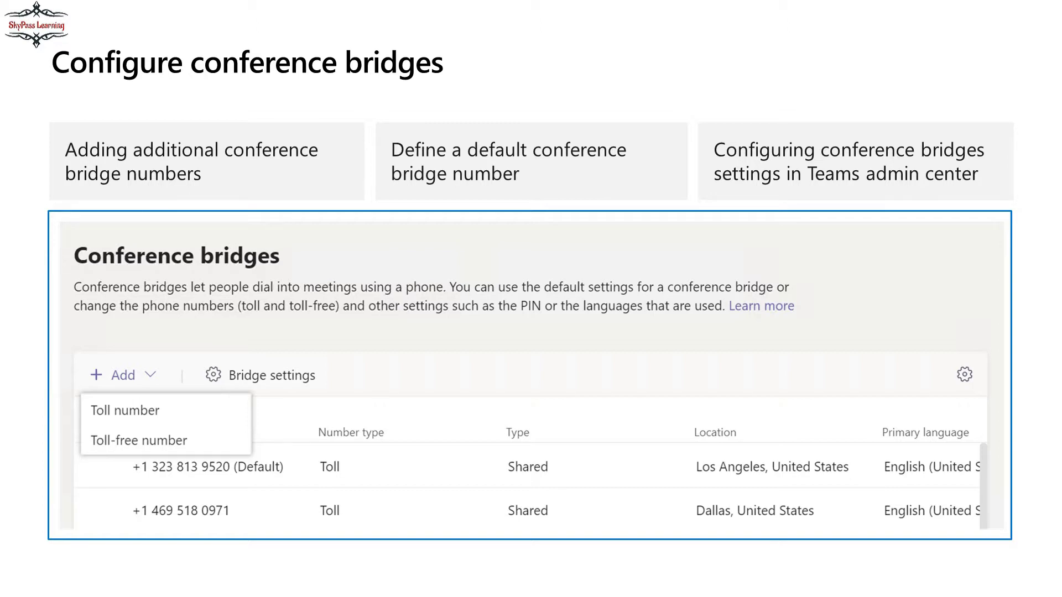
# Switch from the slides to the Microsoft Teams admin center in Chrome and open the Conference bridges page for meetings
pyautogui.press('Right')
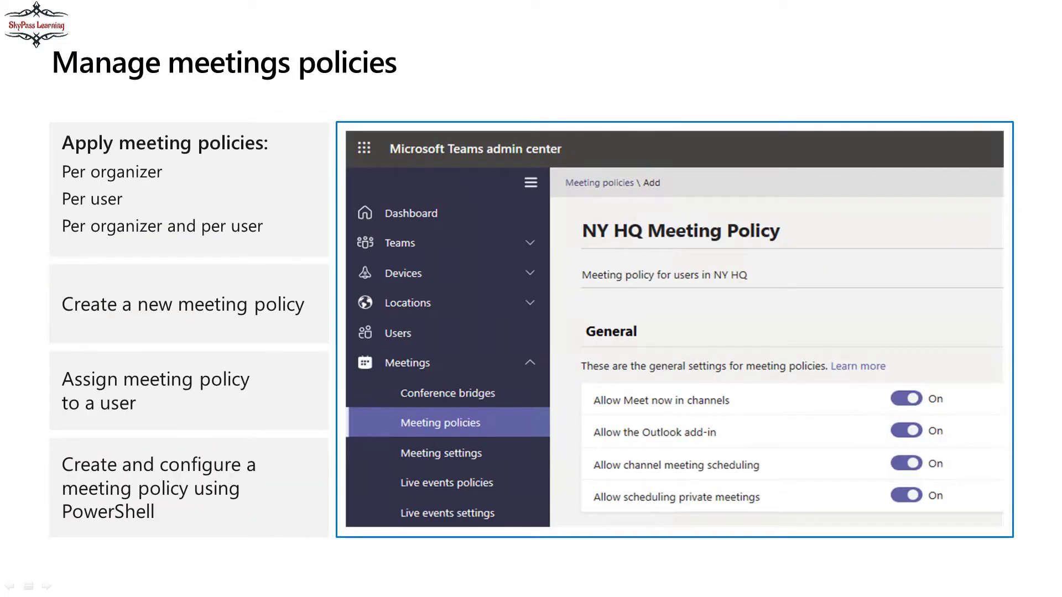
pyautogui.hotkey('alt', 'Tab')
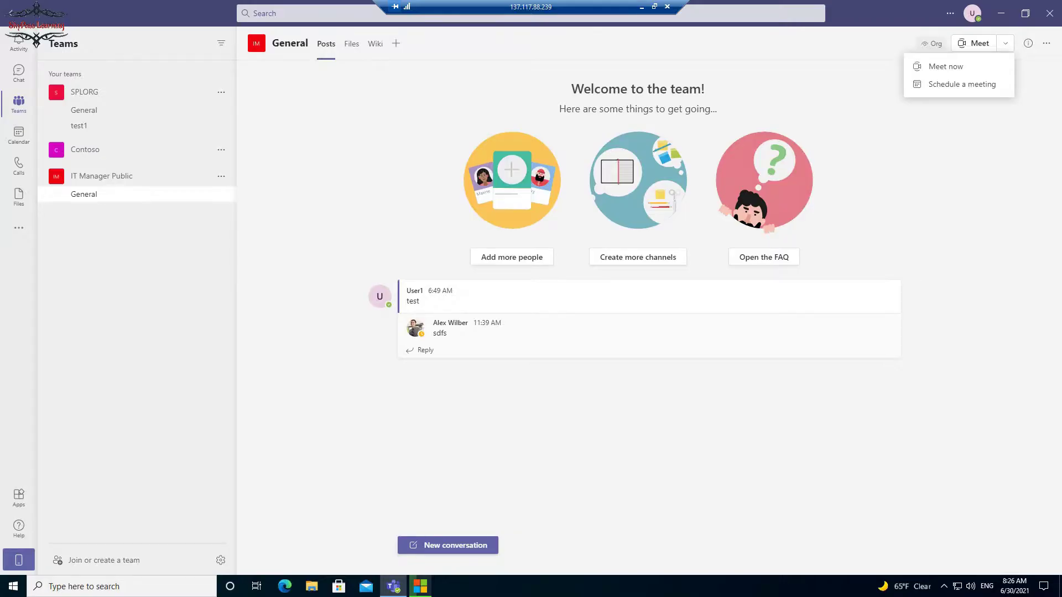
pyautogui.hotkey('alt', 'Tab')
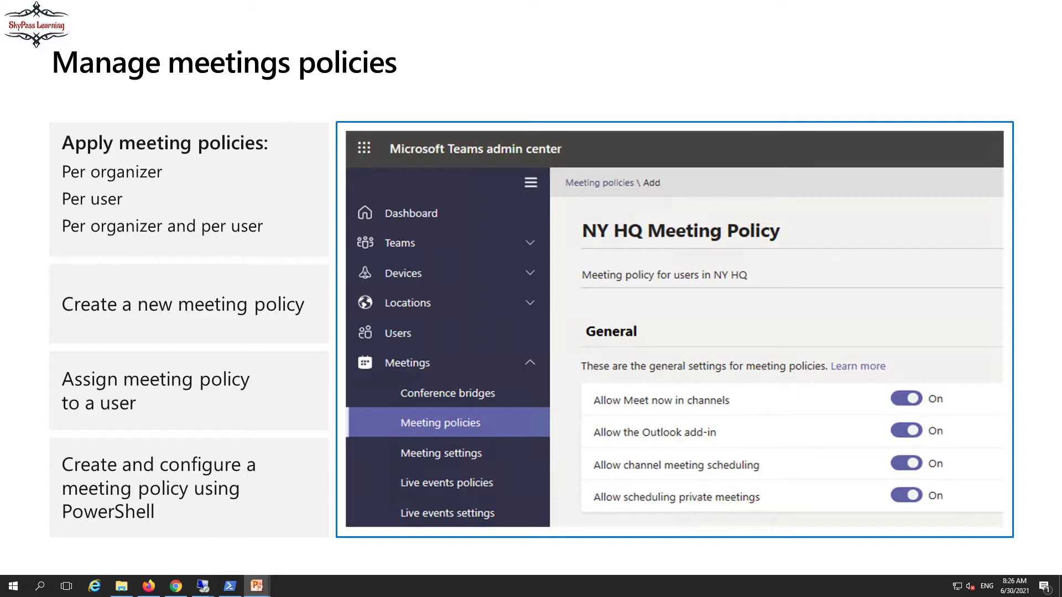
pyautogui.hotkey('alt', 'Tab')
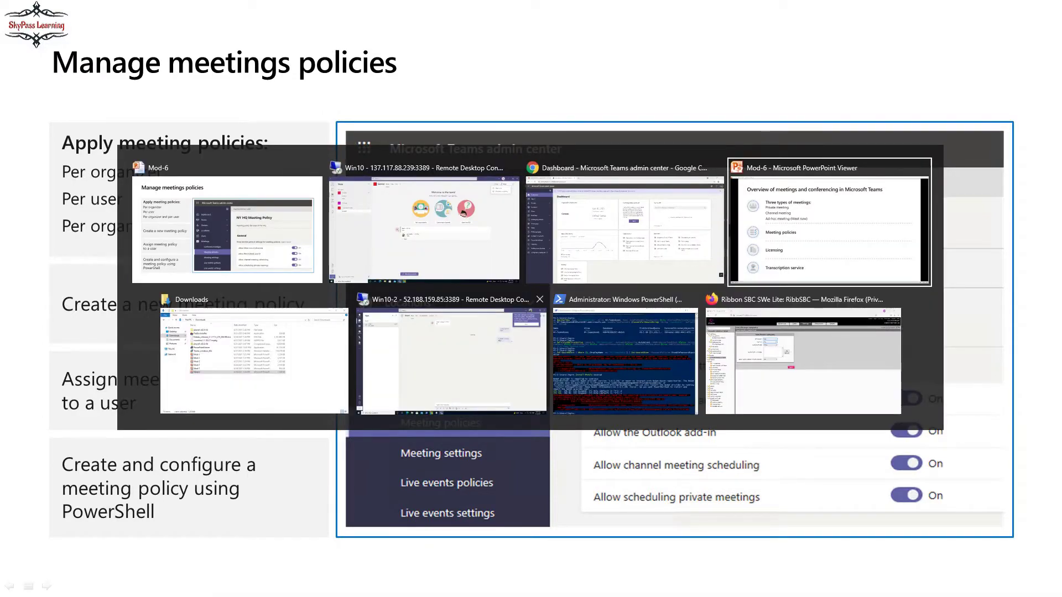
pyautogui.click(625, 229)
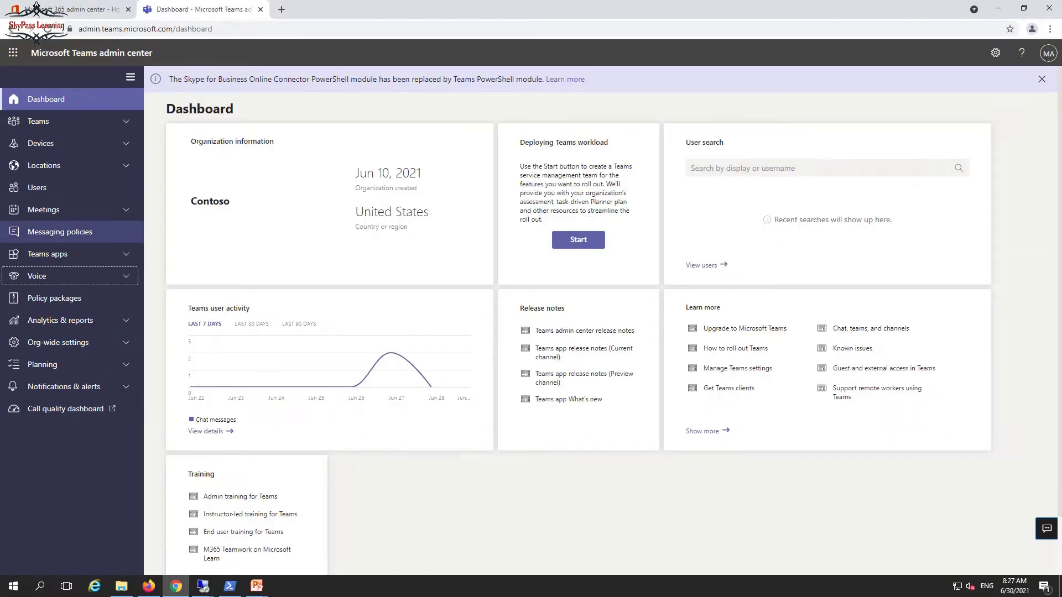
pyautogui.click(55, 210)
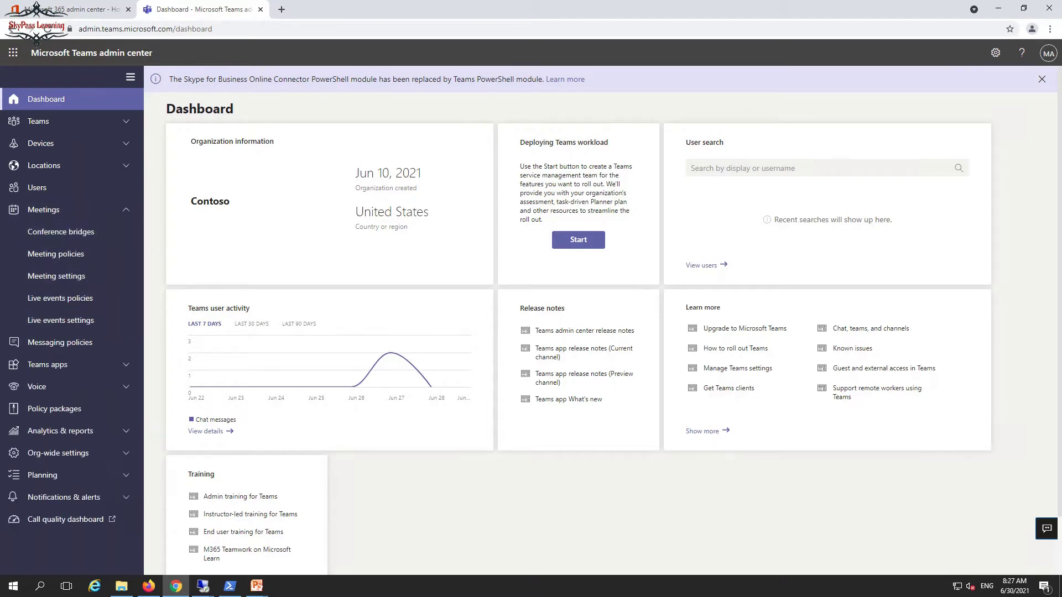
pyautogui.click(61, 231)
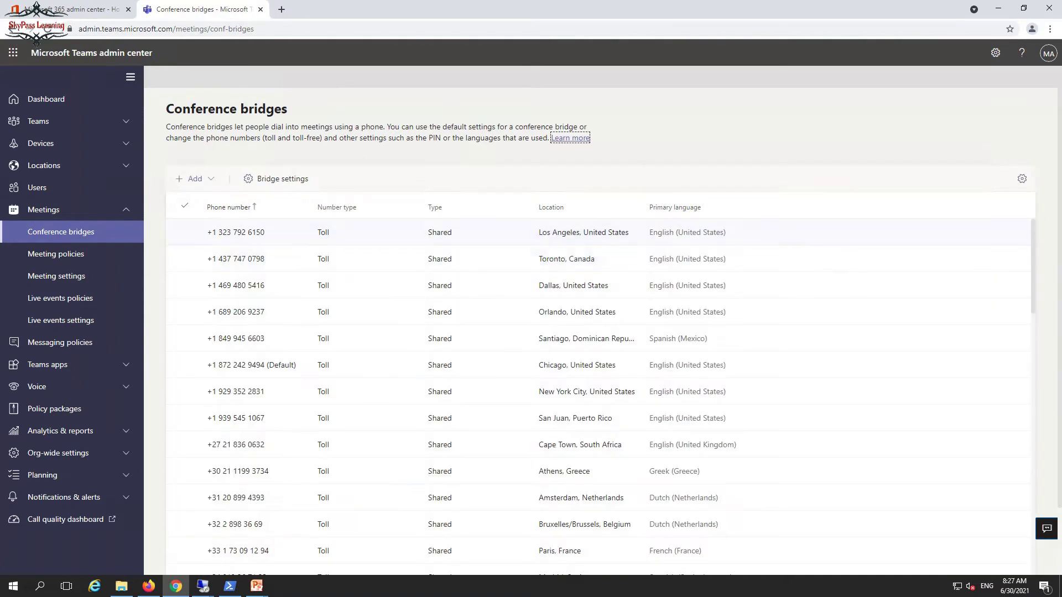
# Check which toll and toll-free phone numbers can be added to the conference bridges, cancelling both without adding any
pyautogui.click(195, 178)
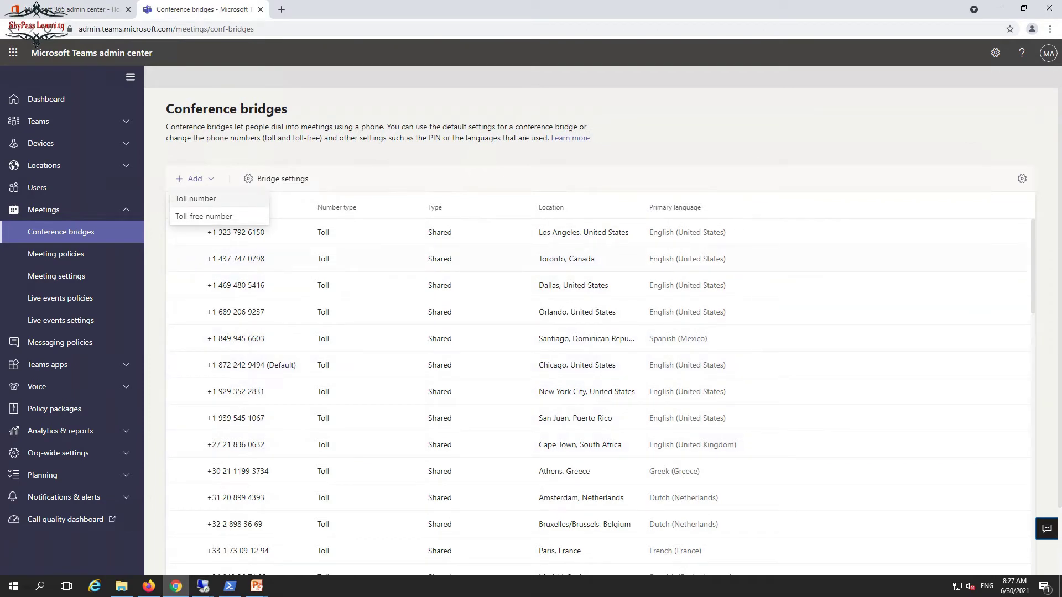
pyautogui.click(195, 198)
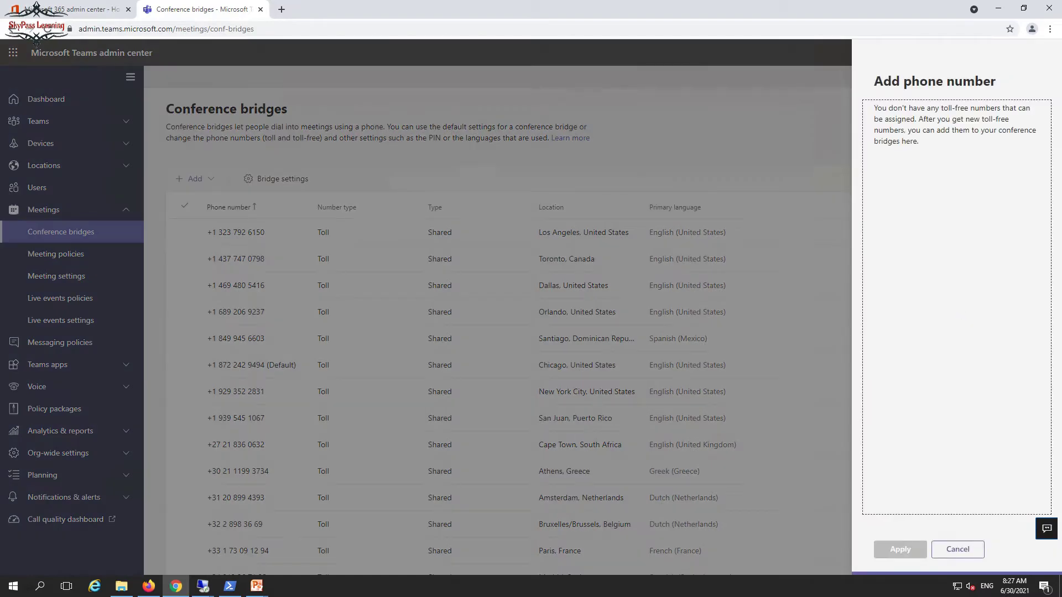
pyautogui.click(957, 549)
pyautogui.click(194, 179)
pyautogui.press('Down')
pyautogui.press('Return')
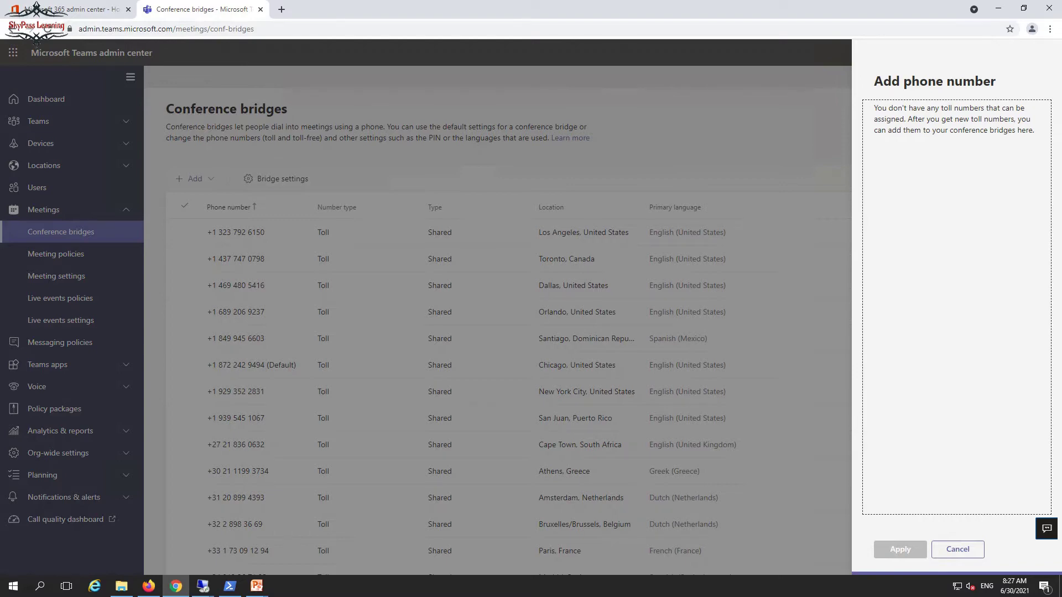
pyautogui.click(968, 549)
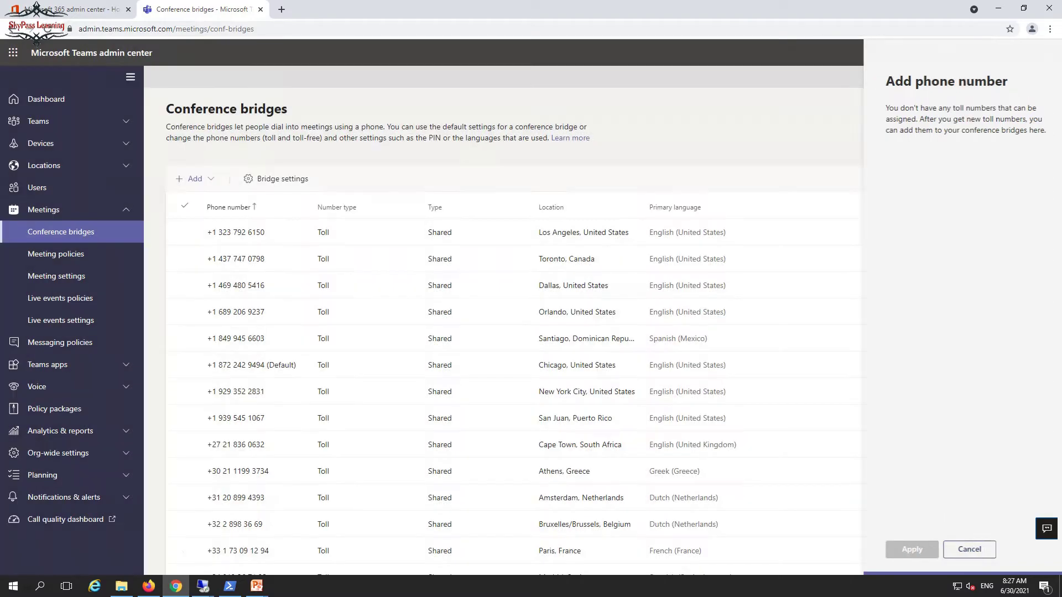
# Select the Los Angeles bridge number and review the bridge settings and entry/exit announcement types, cancelling without changes
pyautogui.click(184, 231)
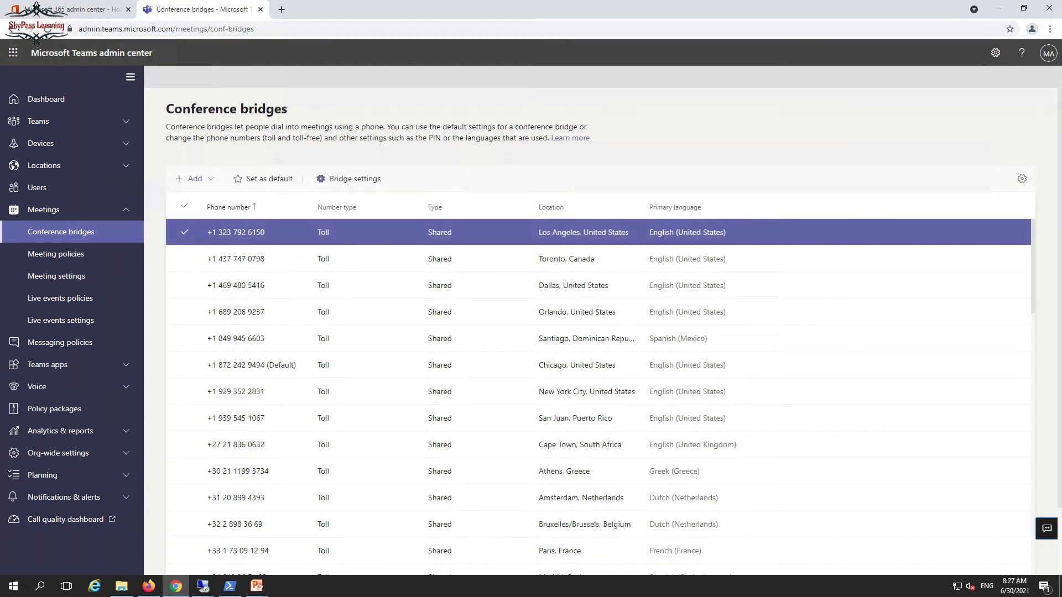
pyautogui.click(348, 178)
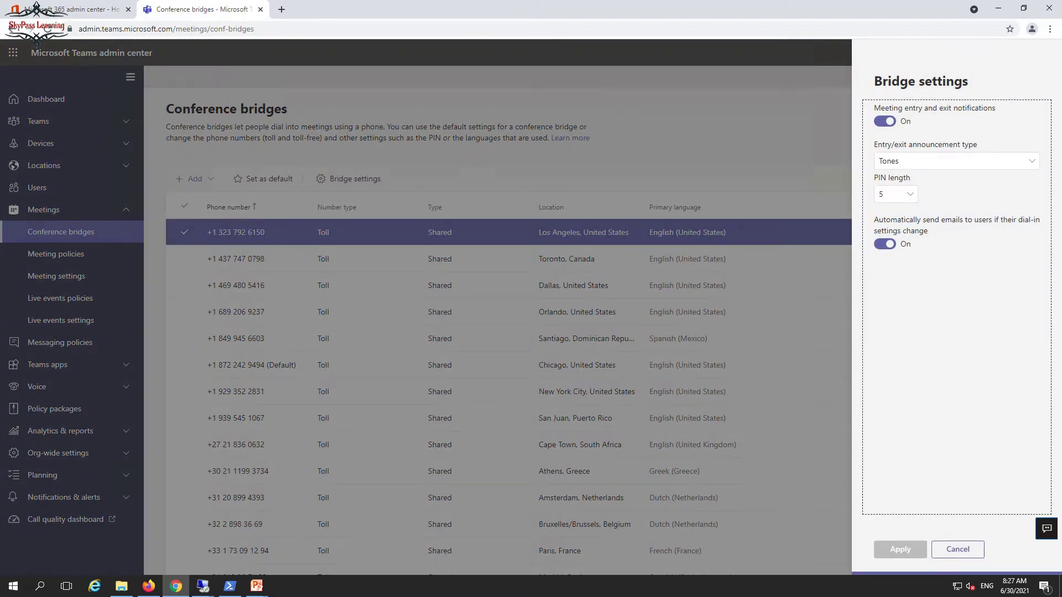
pyautogui.click(955, 161)
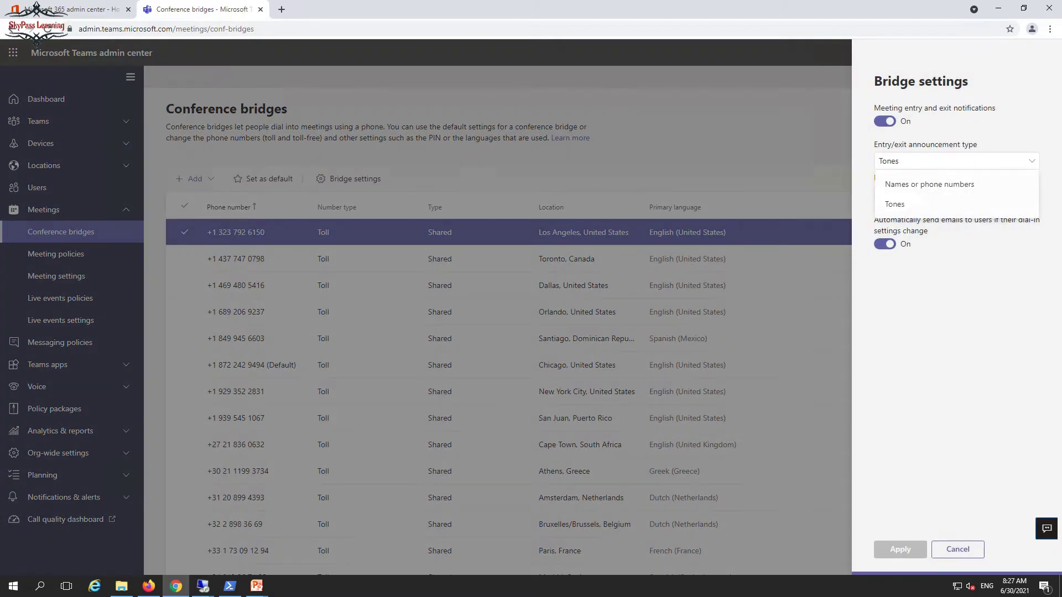
pyautogui.click(955, 204)
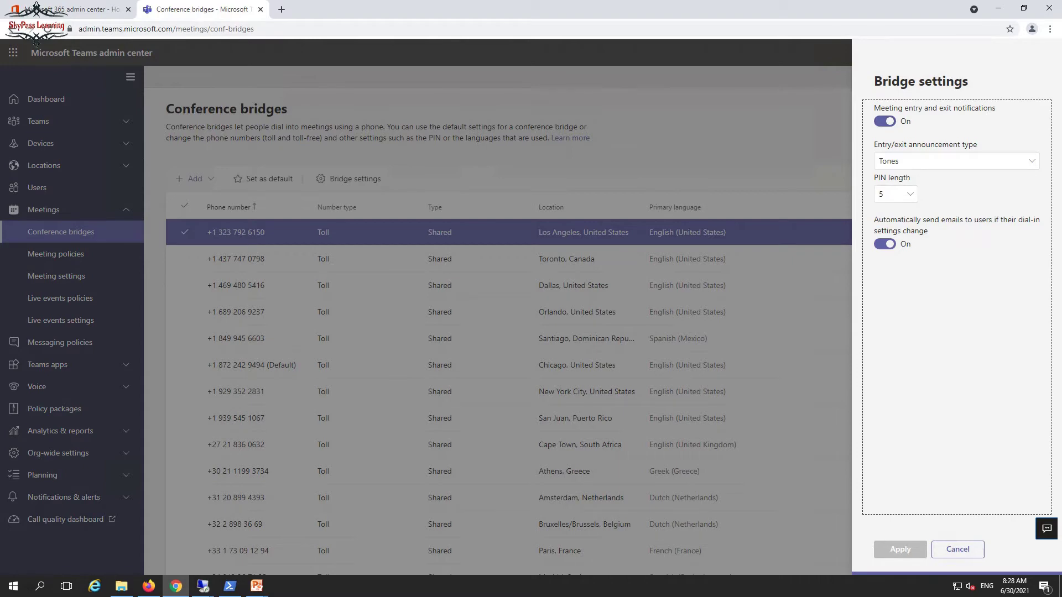
pyautogui.click(957, 549)
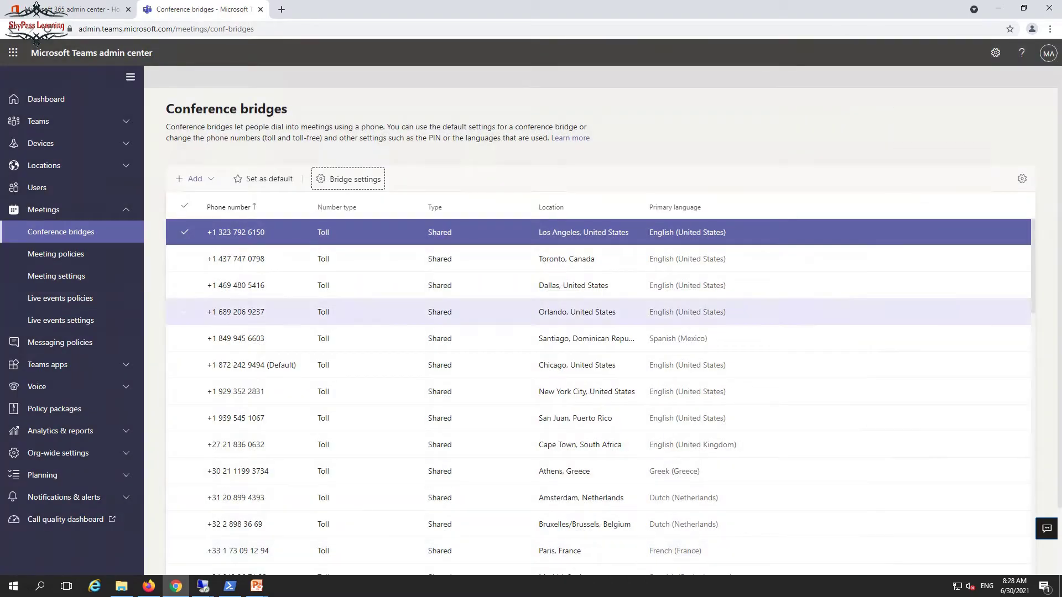
# Look through the list of conference bridge numbers and select the number located in Santiago, Dominican Republic
pyautogui.scroll(-4, 497, 276)
pyautogui.scroll(-15, 600, 393)
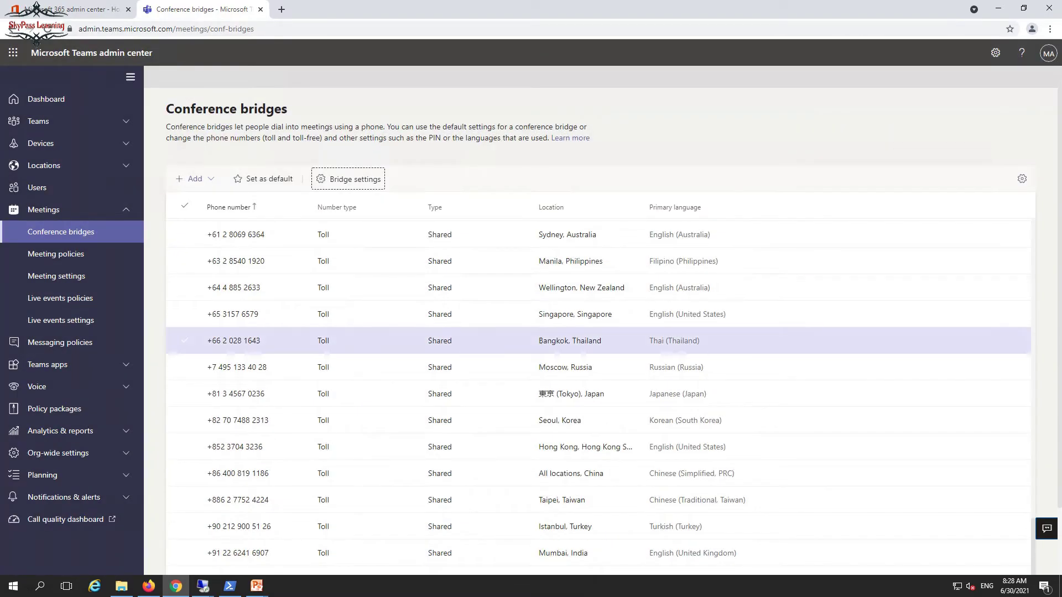
pyautogui.scroll(20, 600, 387)
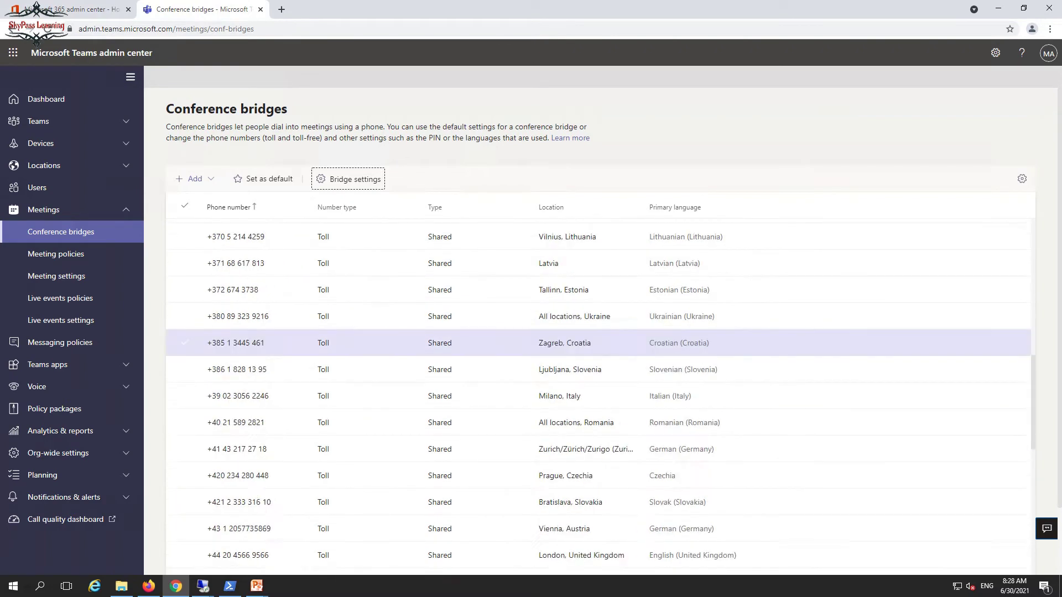
pyautogui.scroll(2, 600, 416)
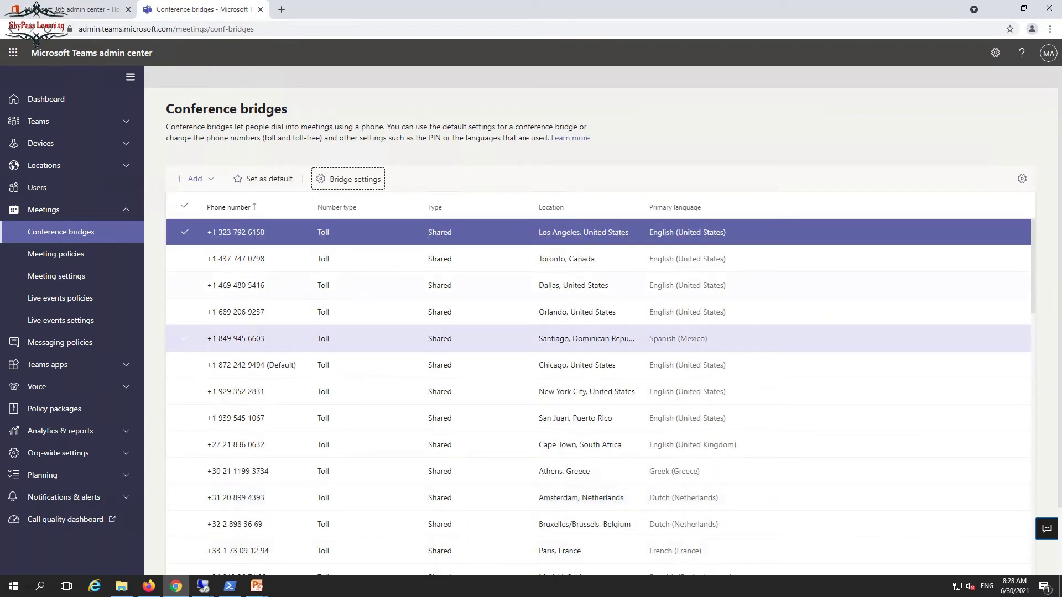
pyautogui.click(600, 338)
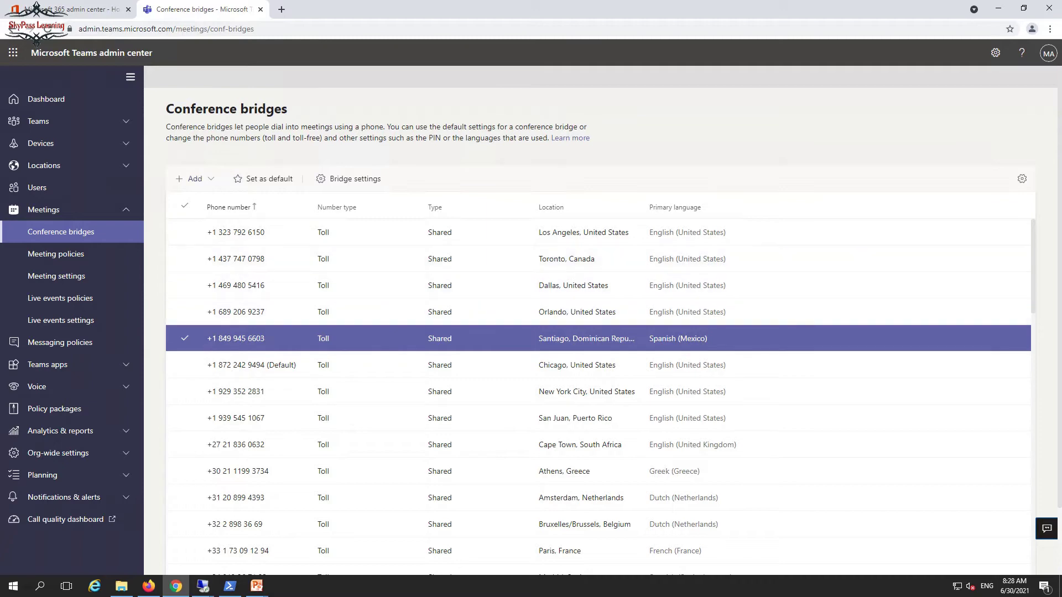
pyautogui.scroll(-2, 597, 388)
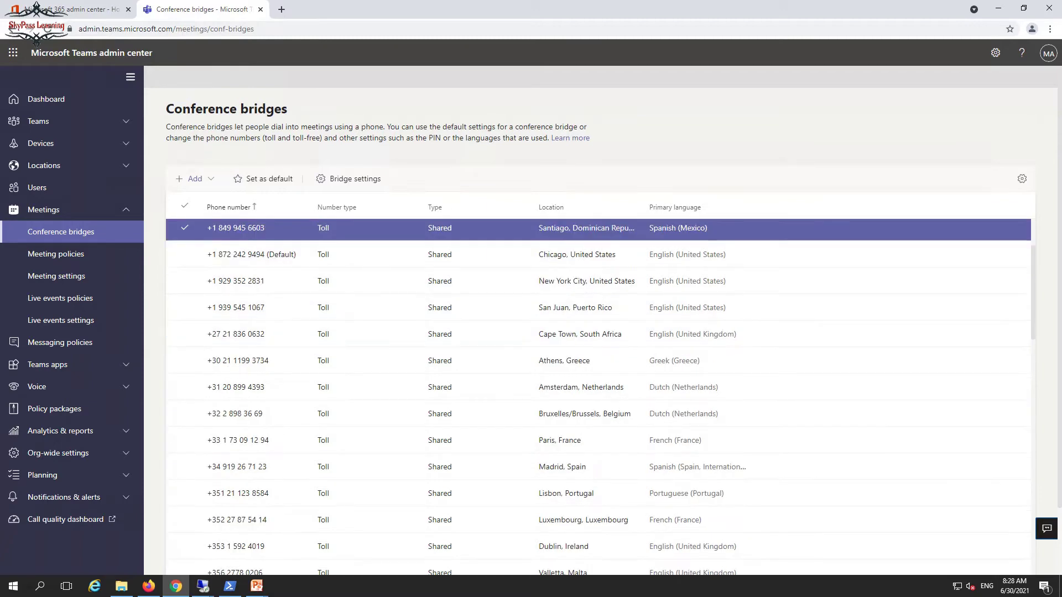
pyautogui.scroll(2, 597, 387)
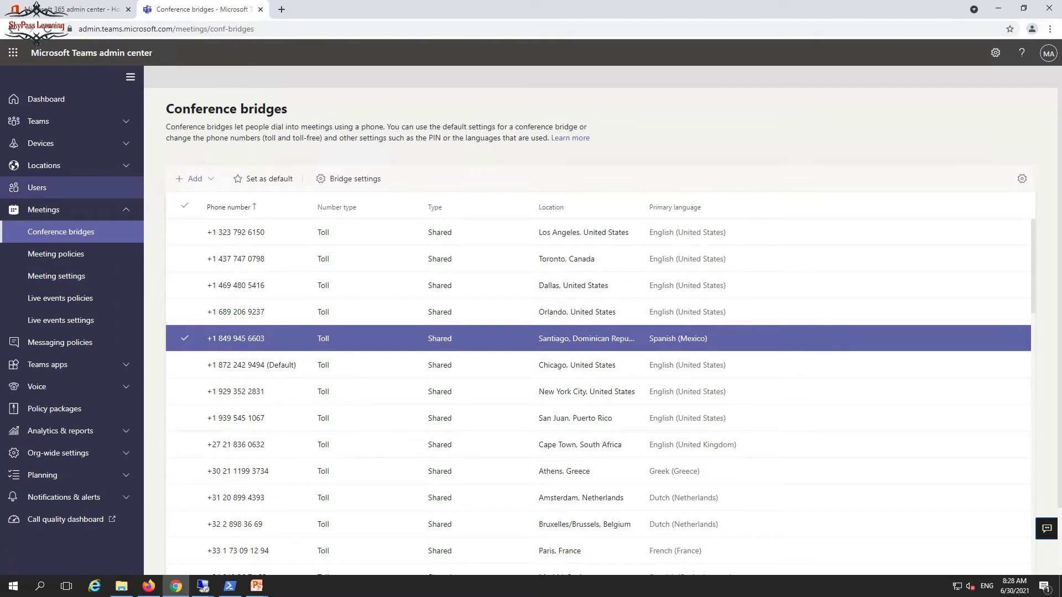
pyautogui.click(257, 586)
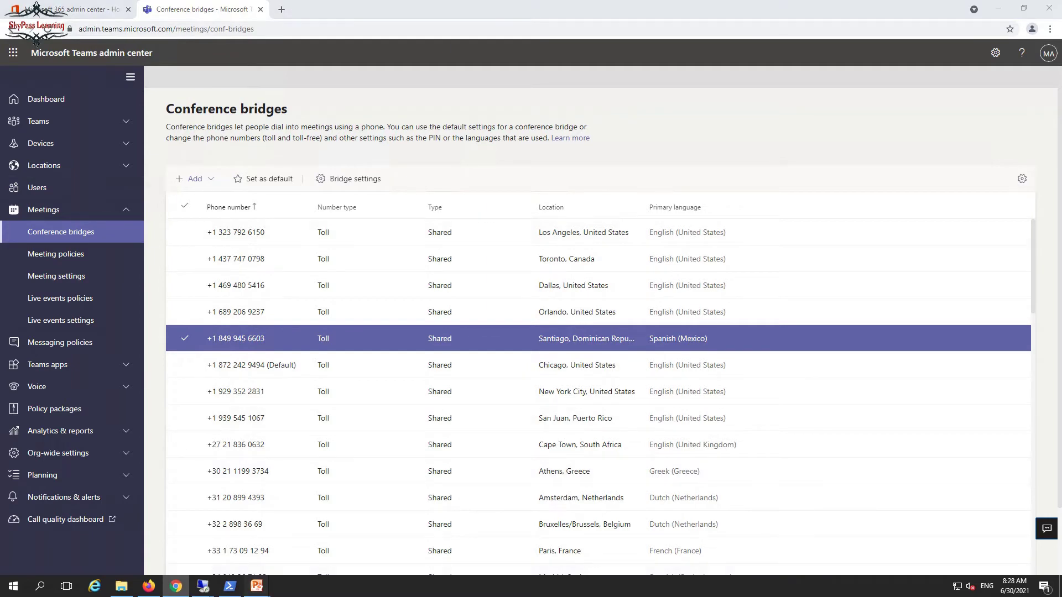
pyautogui.moveTo(257, 585)
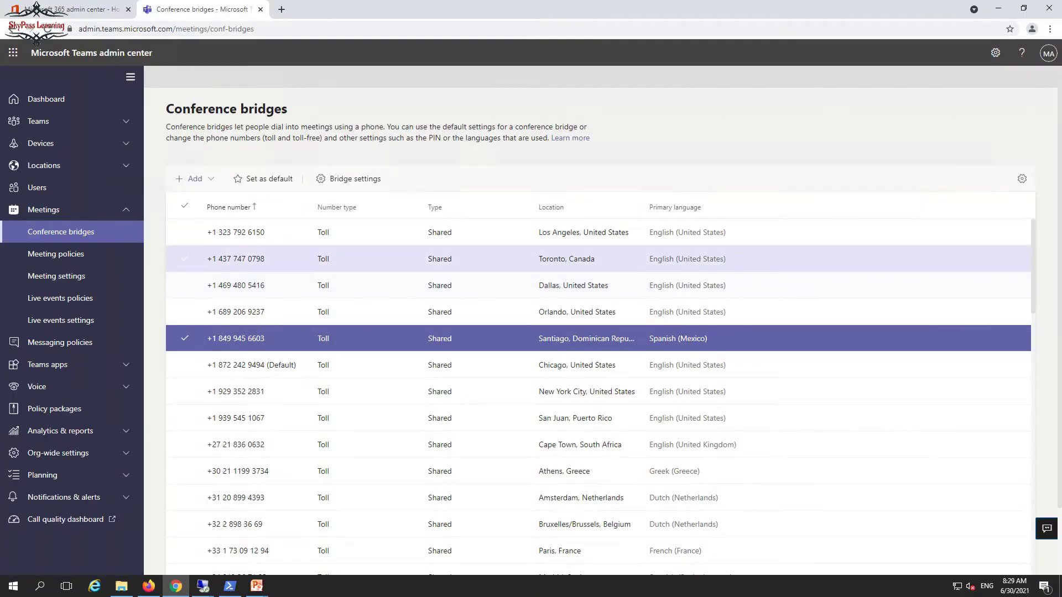
# Open the Meeting policies page, review the settings of the RestrictedAnonymousNoRecording policy and return to the policy list
pyautogui.click(56, 254)
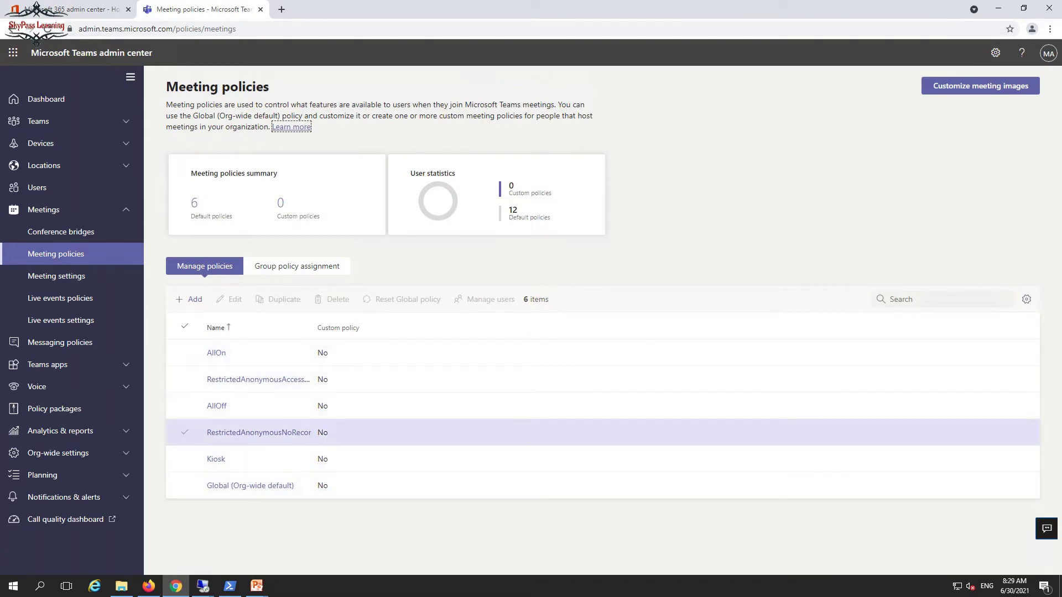
pyautogui.click(259, 432)
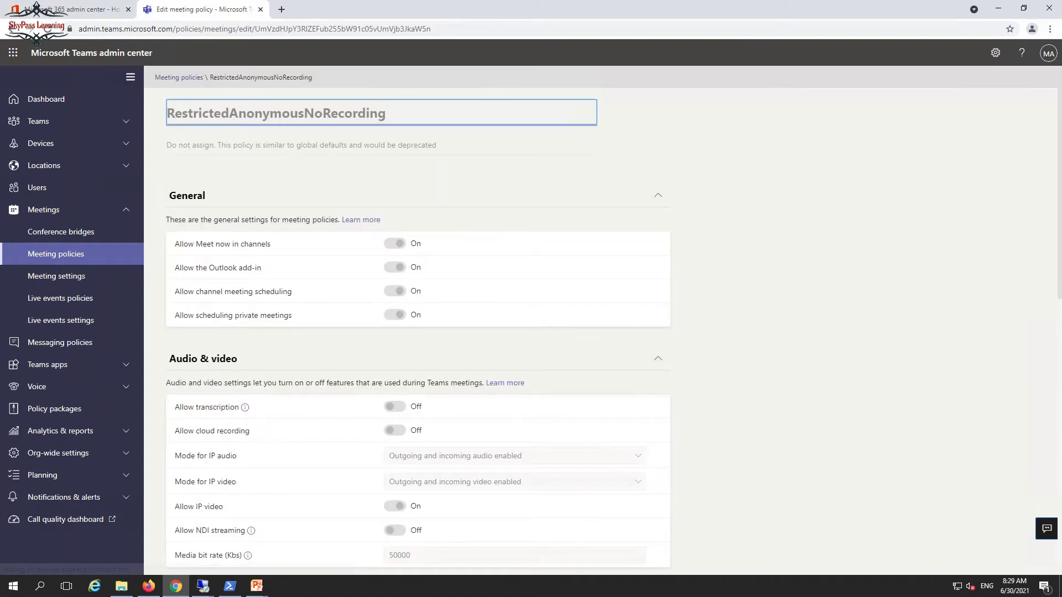
pyautogui.scroll(-1, 418, 332)
pyautogui.scroll(-10, 418, 332)
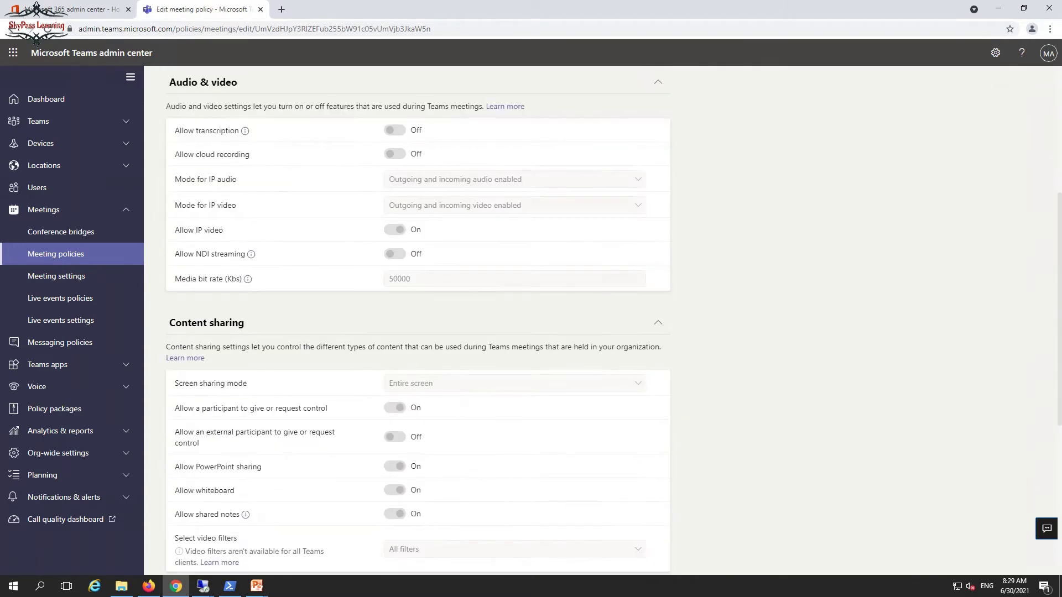
pyautogui.hotkey('alt', 'Left')
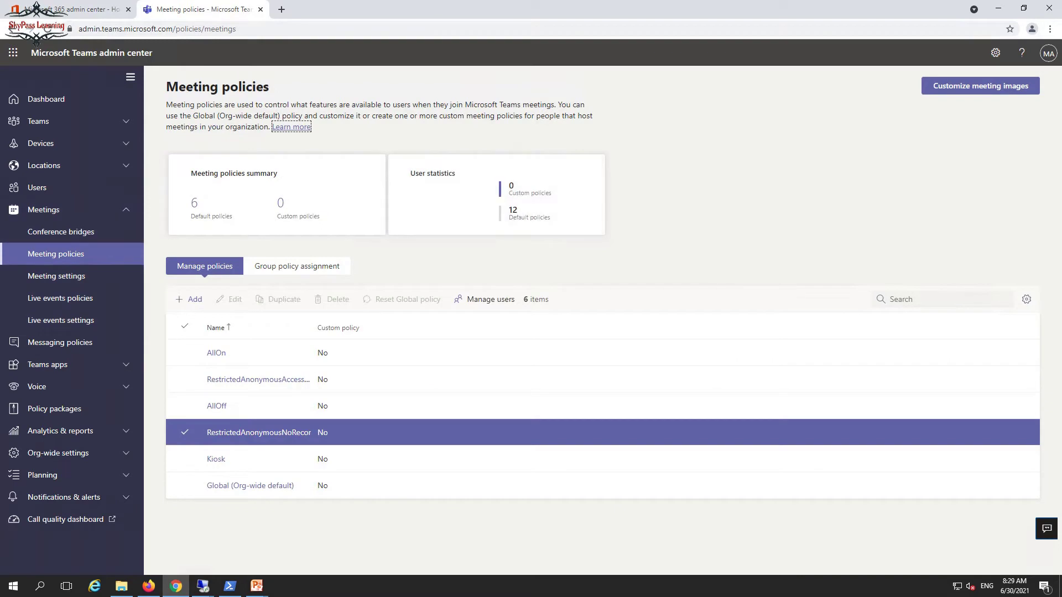
# Start a new meeting policy and name it "testpoly"
pyautogui.press('Return')
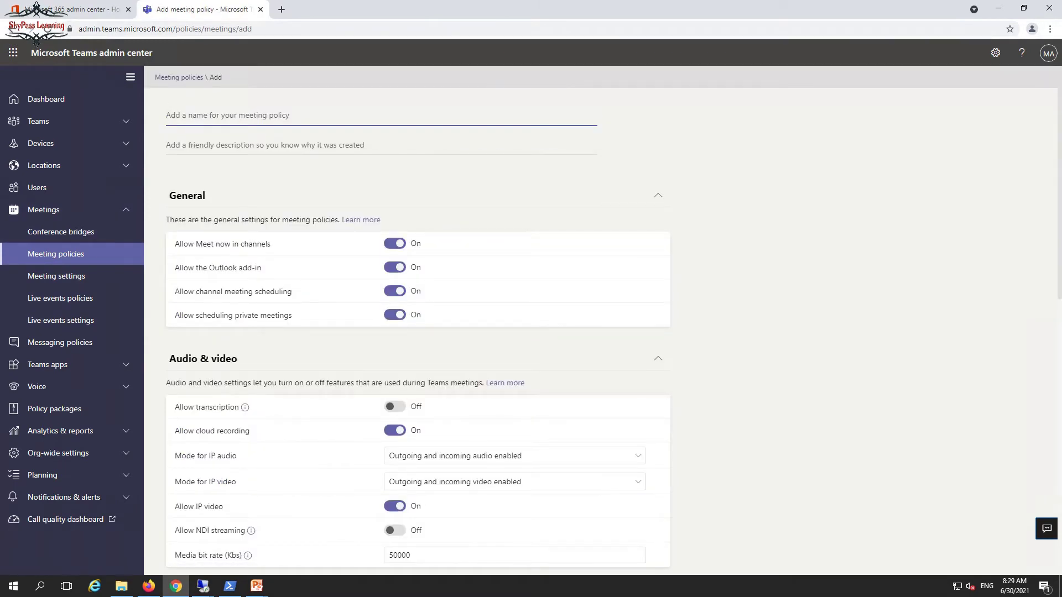
pyautogui.write('testpoly')
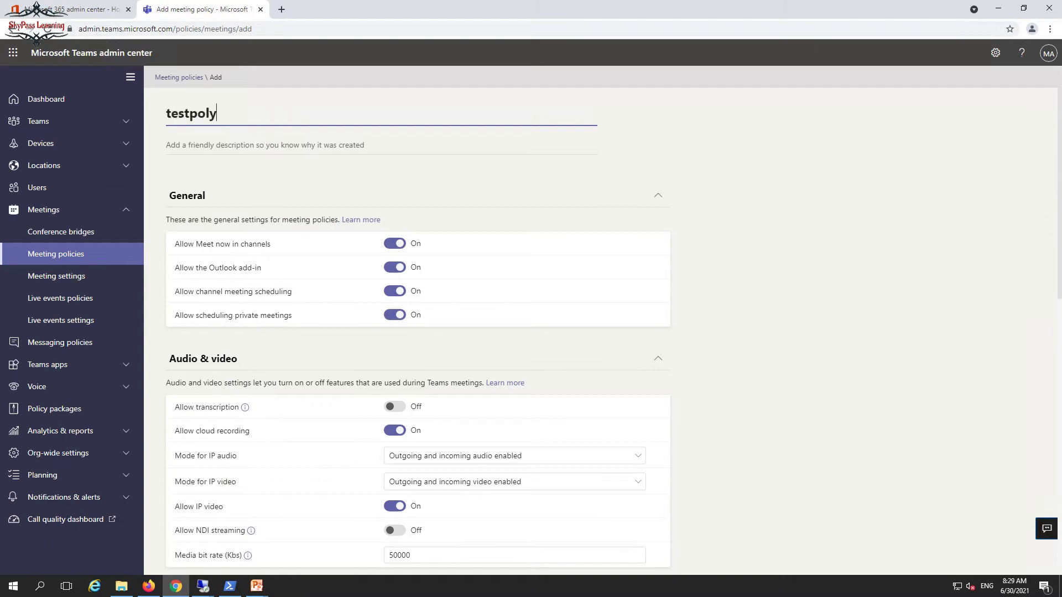
# Review the General and Audio & video settings of the new policy and set Mode for IP audio to Not enabled
pyautogui.scroll(-1, 602, 321)
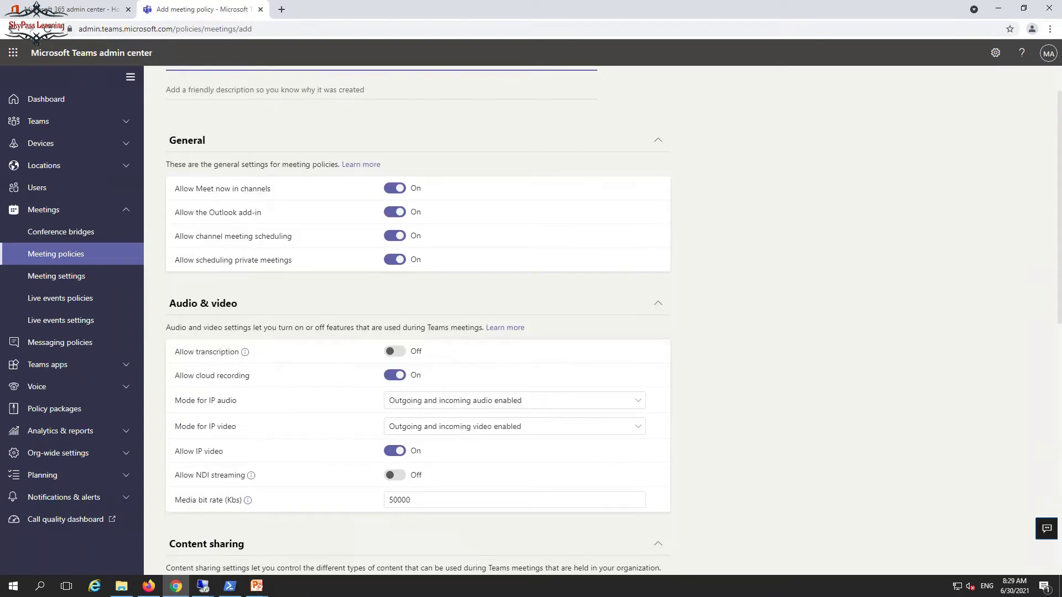
pyautogui.scroll(-1, 602, 321)
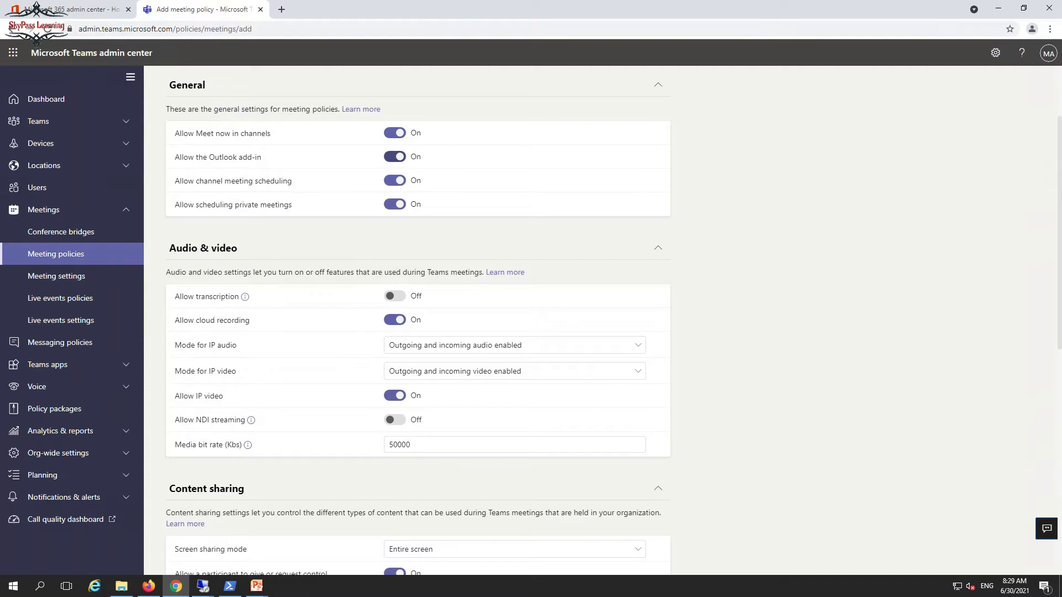
pyautogui.moveTo(245, 297)
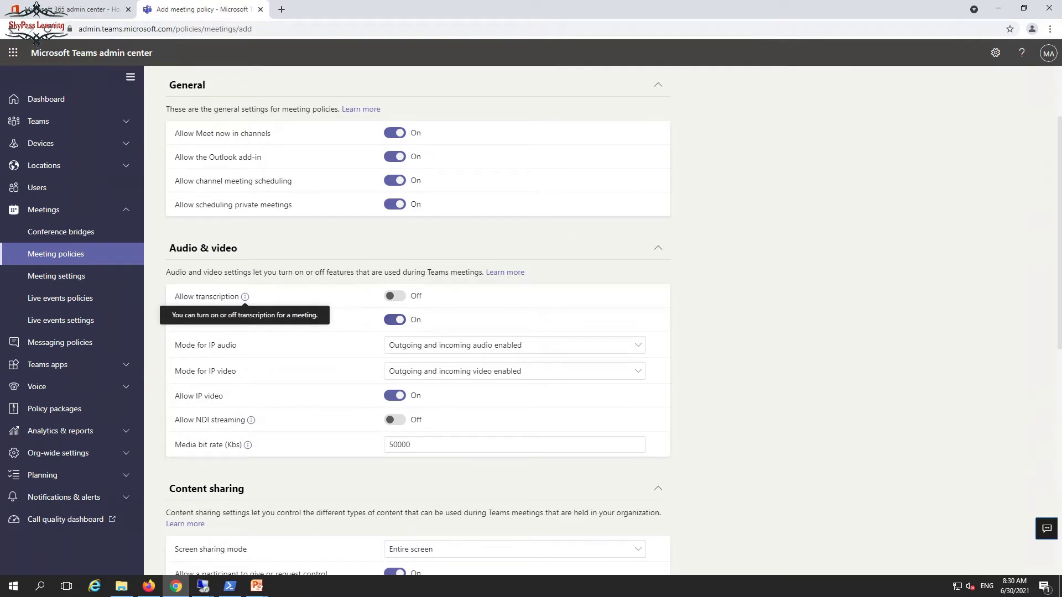
pyautogui.scroll(-1, 244, 297)
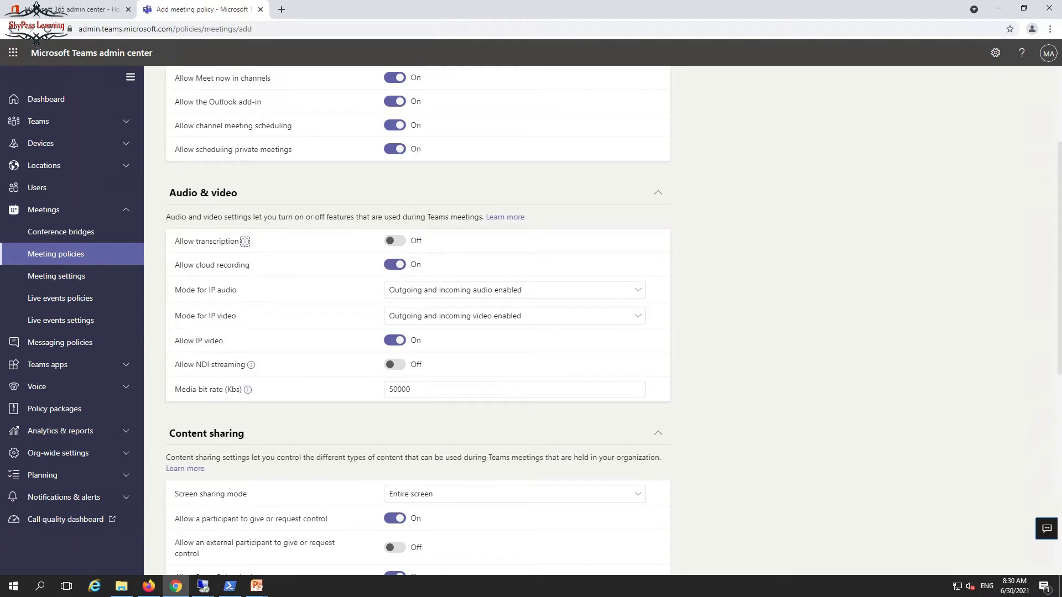
pyautogui.click(514, 290)
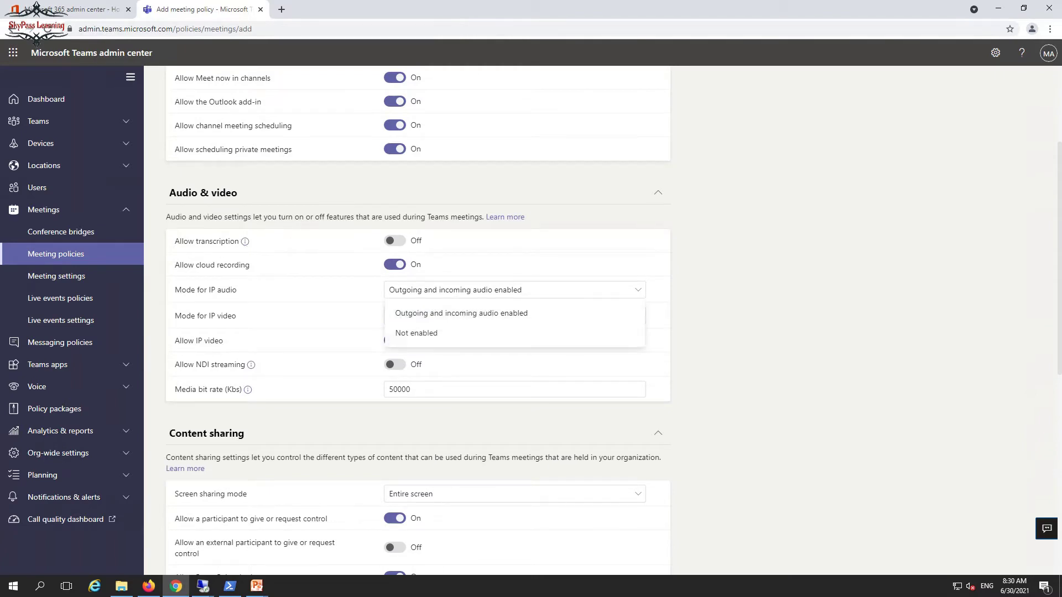
pyautogui.press('Return')
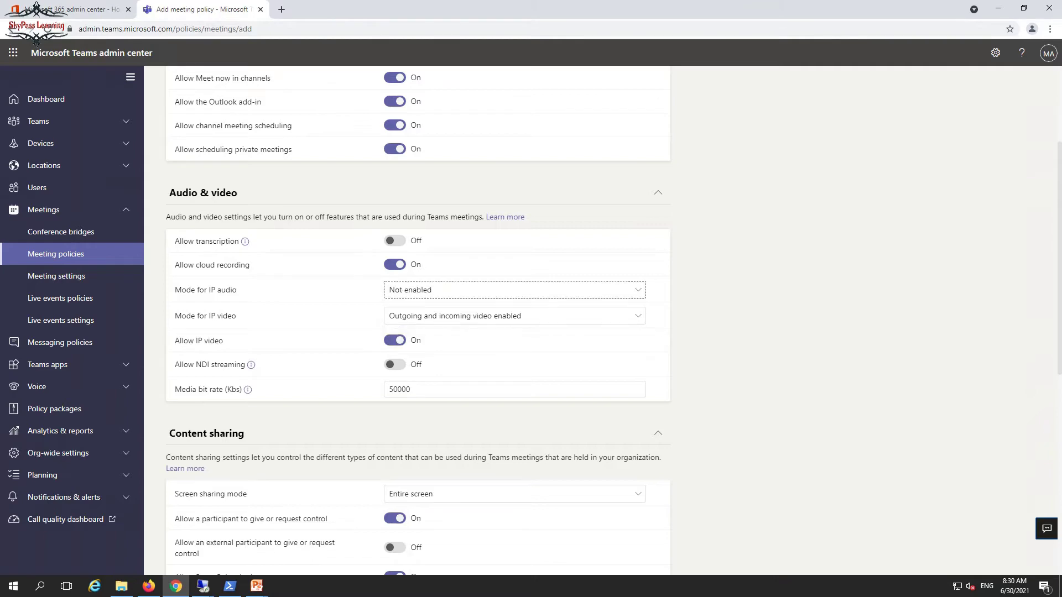
# Review the Content sharing and Participants & guests settings and try to save the testpoly meeting policy
pyautogui.scroll(-3, 418, 321)
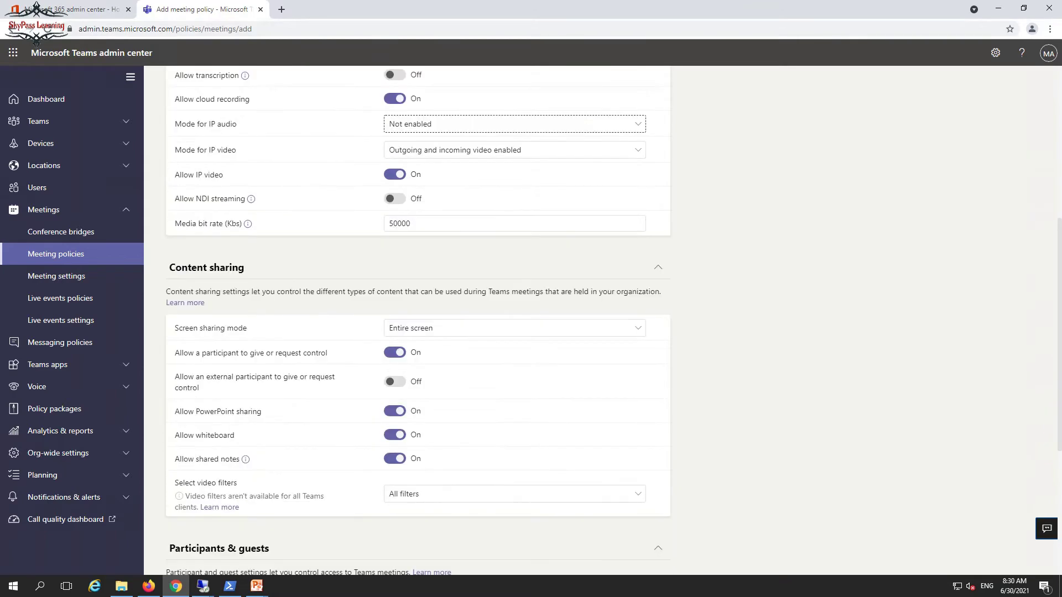
pyautogui.scroll(-1, 418, 321)
pyautogui.scroll(-1, 418, 321)
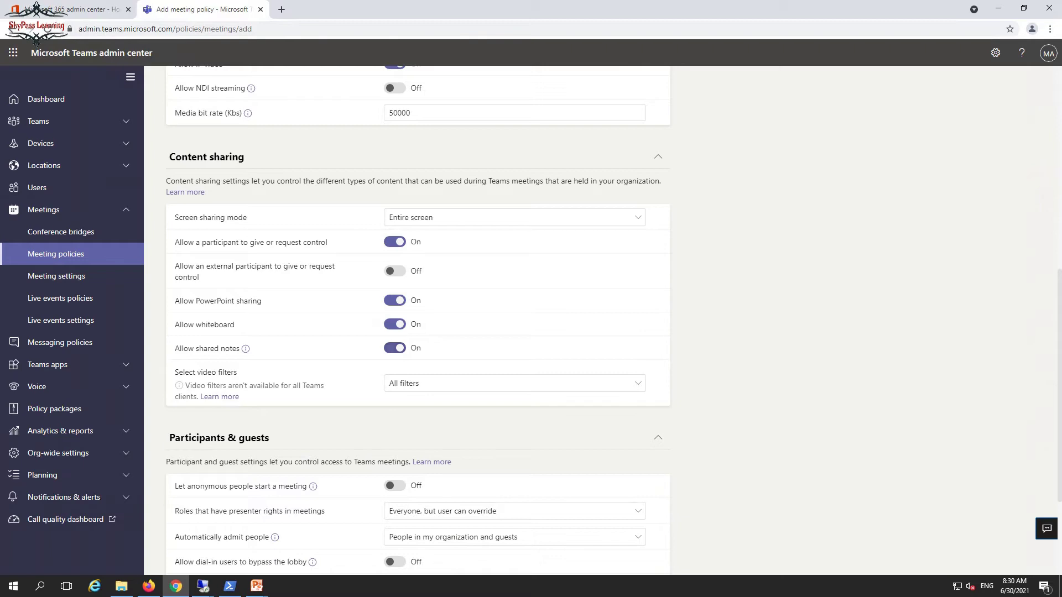
pyautogui.scroll(-3, 418, 321)
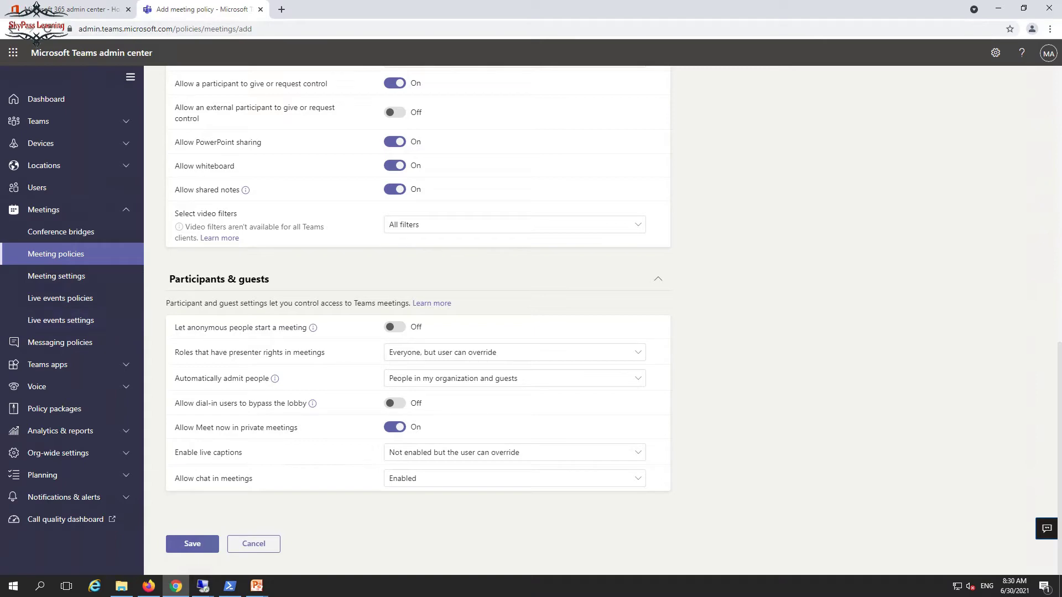
pyautogui.click(192, 543)
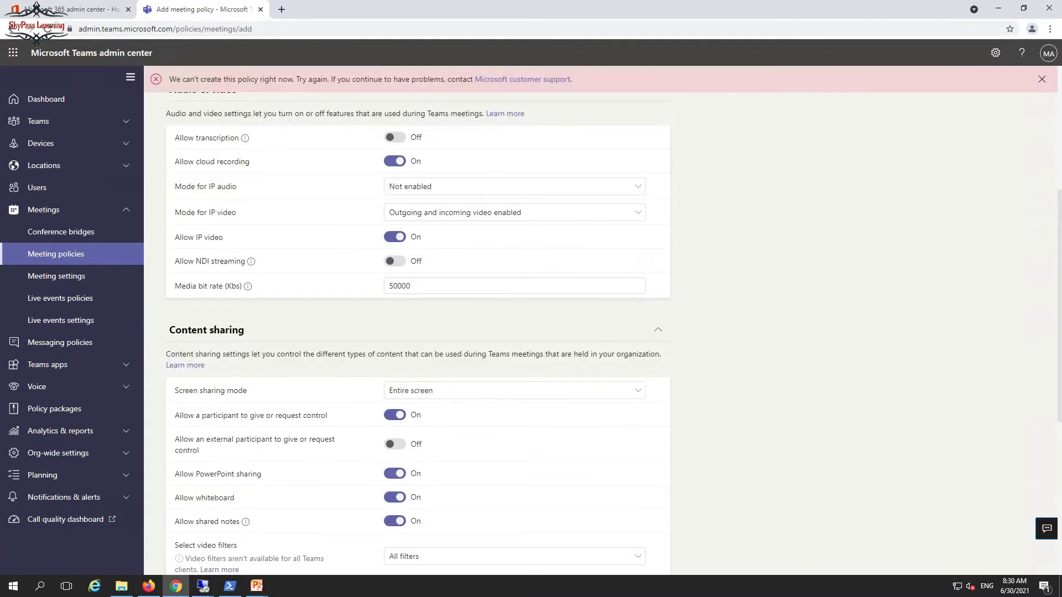
# Recheck the testpoly policy form and cancel its creation, returning to the meeting policy list
pyautogui.scroll(2, 418, 334)
pyautogui.scroll(2, 418, 332)
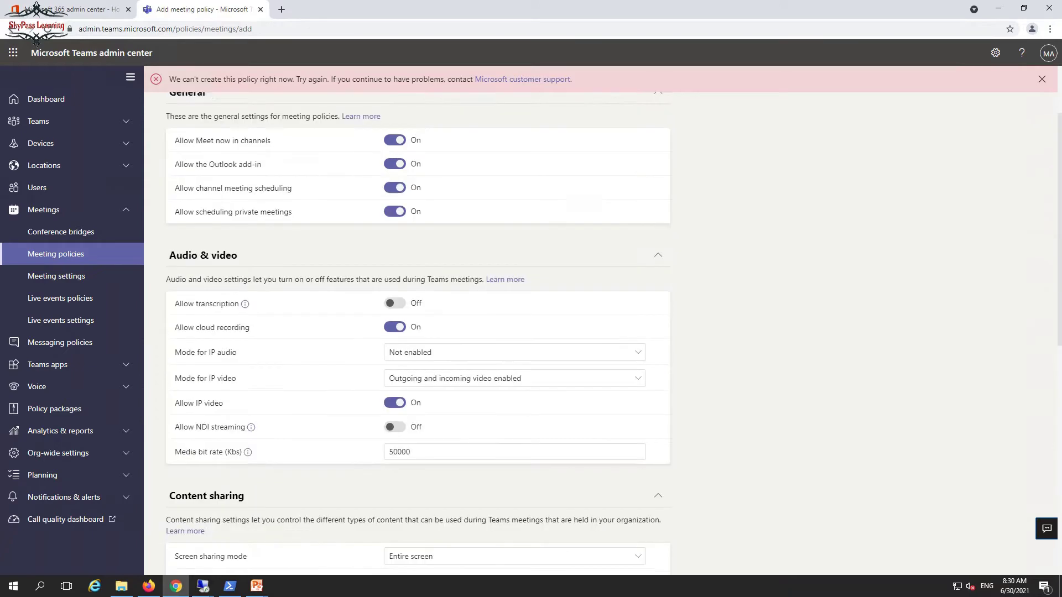
pyautogui.scroll(1, 418, 332)
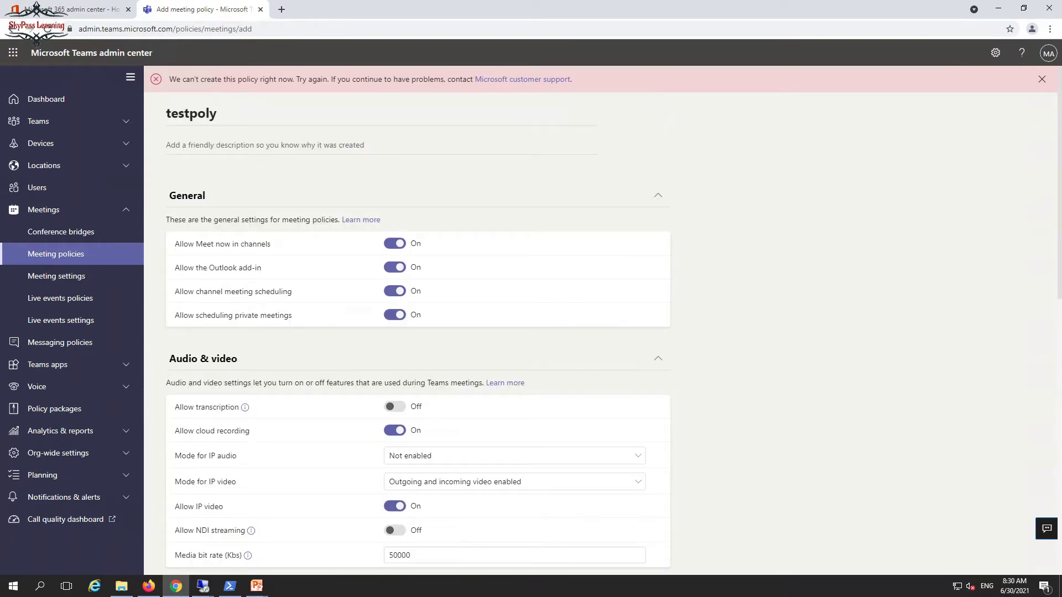
pyautogui.scroll(-10, 418, 331)
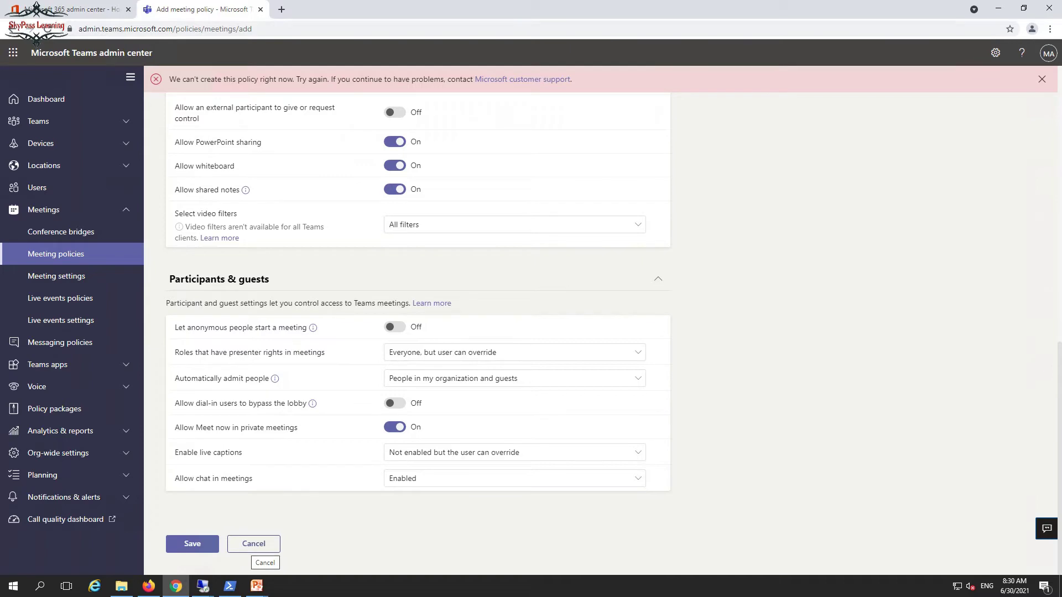
pyautogui.click(253, 543)
pyautogui.click(540, 324)
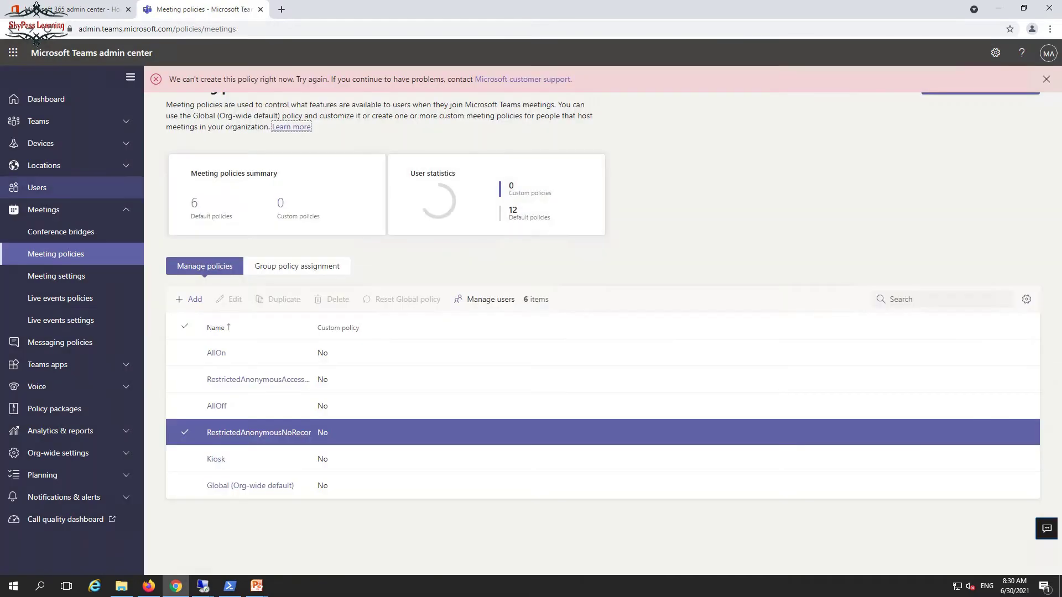
# Open the first user's profile from the Users page and review the policies assigned to that user
pyautogui.click(37, 188)
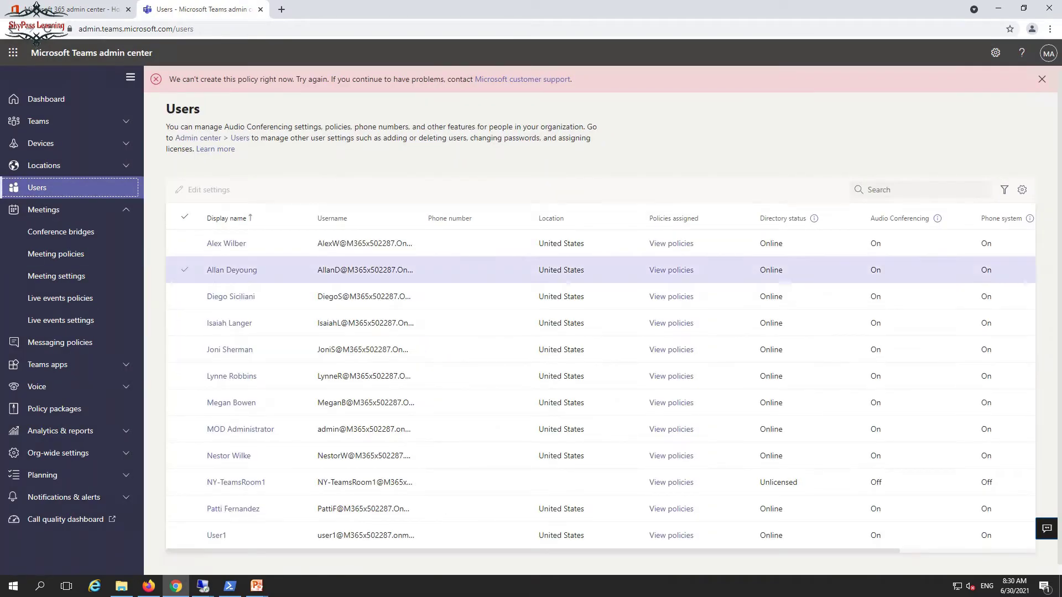
pyautogui.click(226, 243)
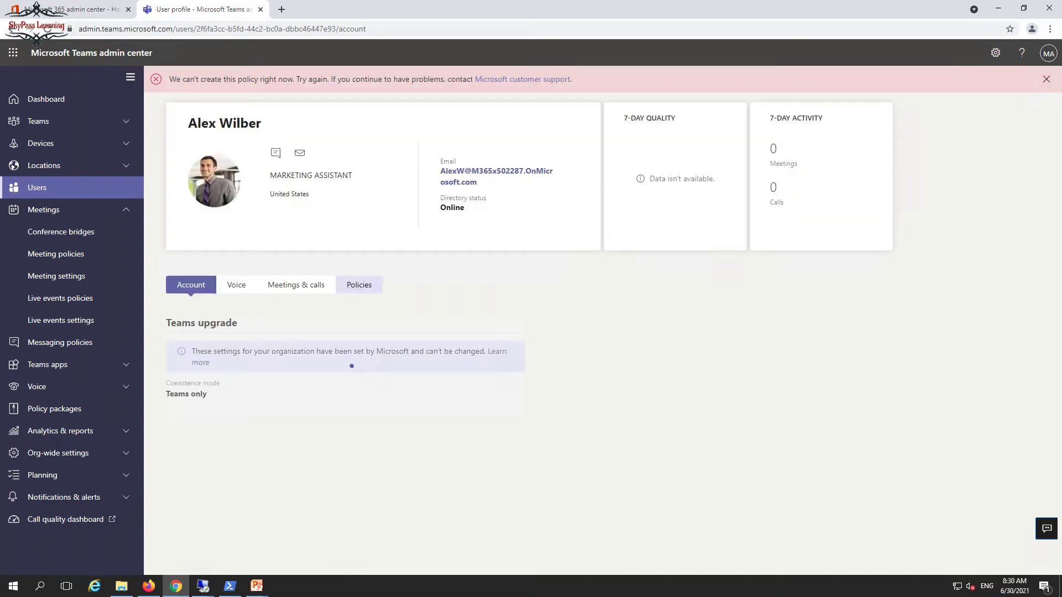
pyautogui.click(359, 285)
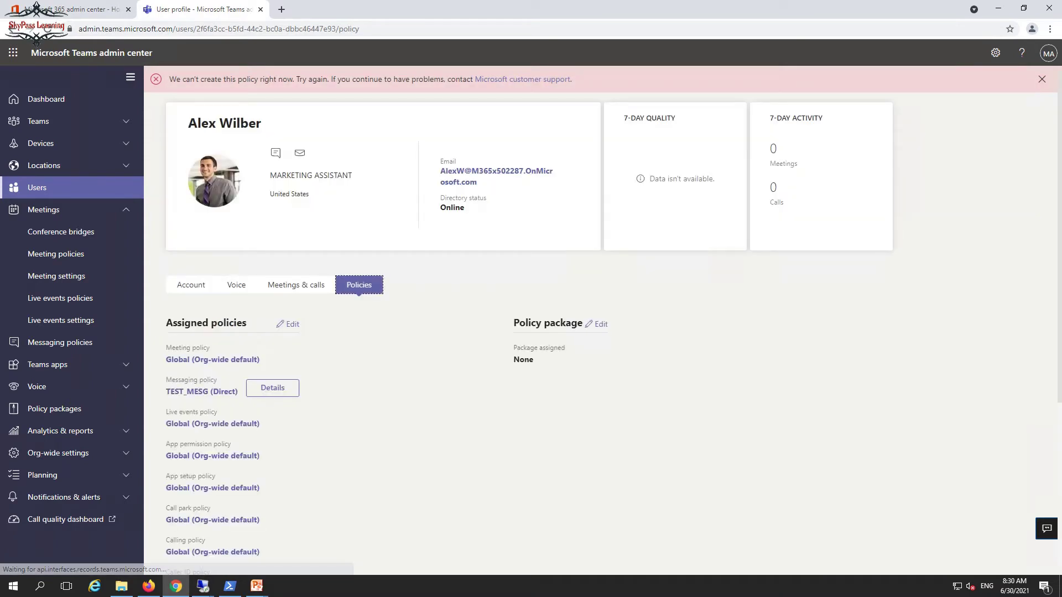
pyautogui.scroll(-2, 553, 332)
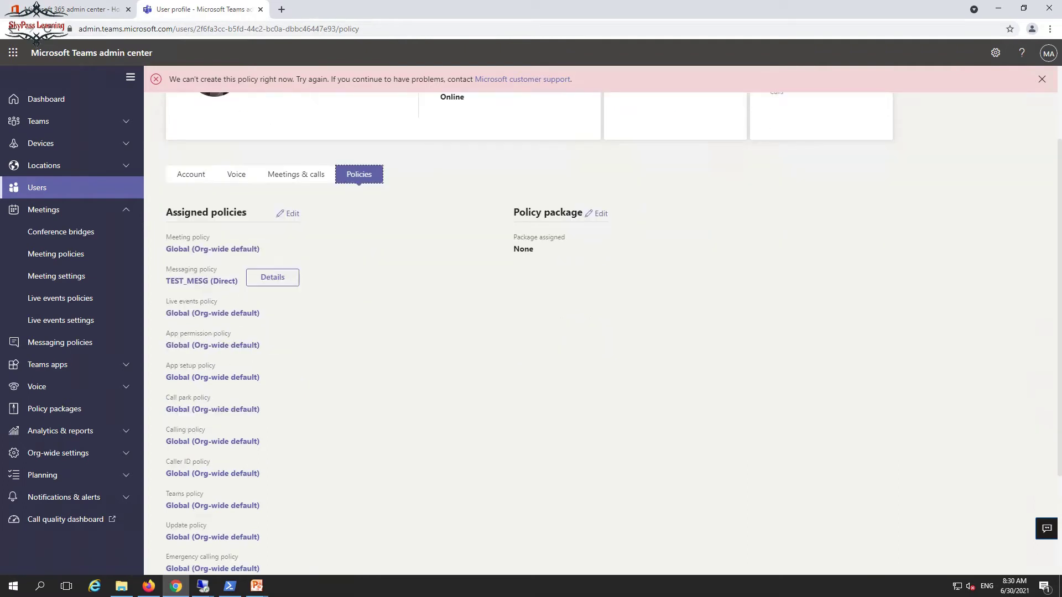
pyautogui.scroll(-1, 553, 332)
pyautogui.scroll(-1, 553, 332)
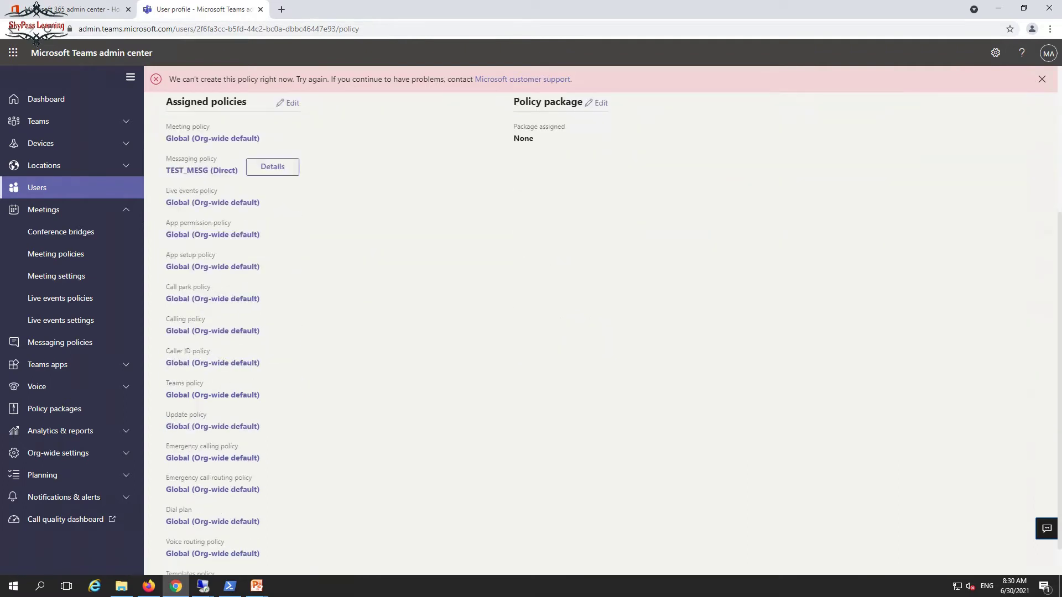
# Open the user's assigned policies for editing, check the available meeting policy options, and close without changes
pyautogui.scroll(3, 553, 331)
pyautogui.click(290, 286)
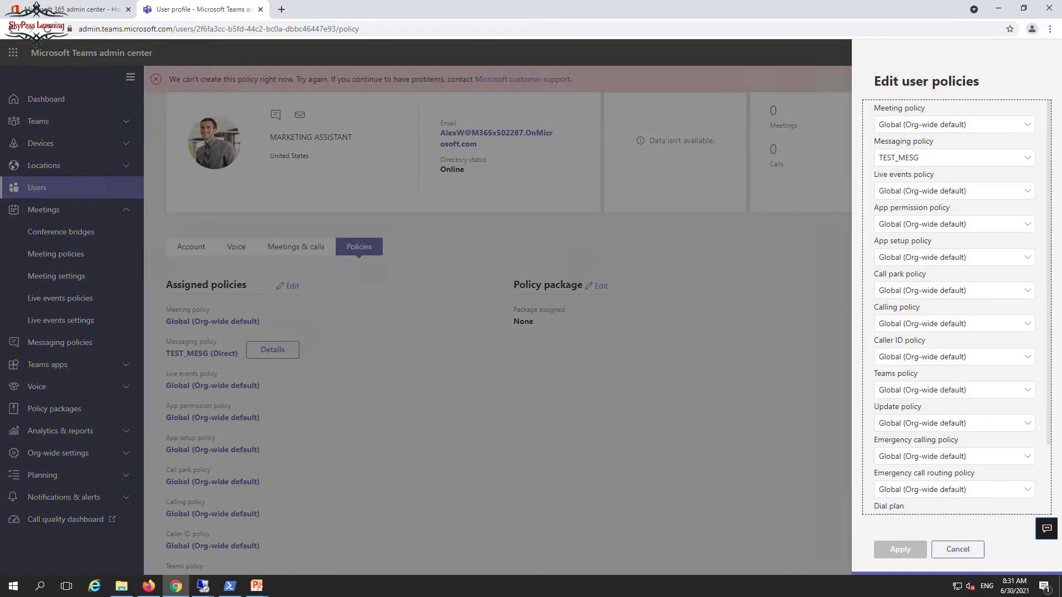
pyautogui.click(953, 125)
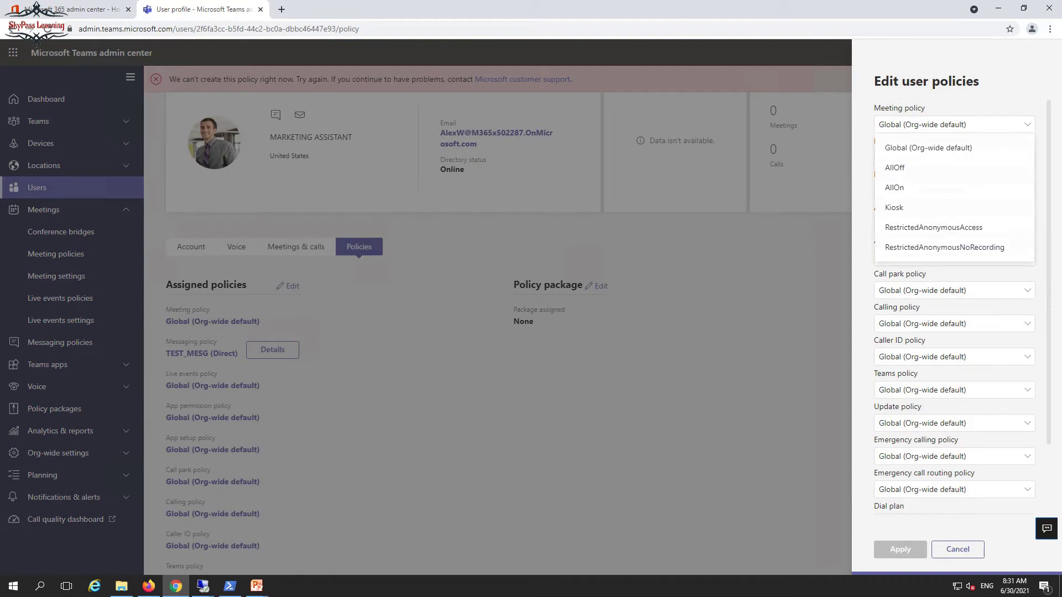
pyautogui.press('Escape')
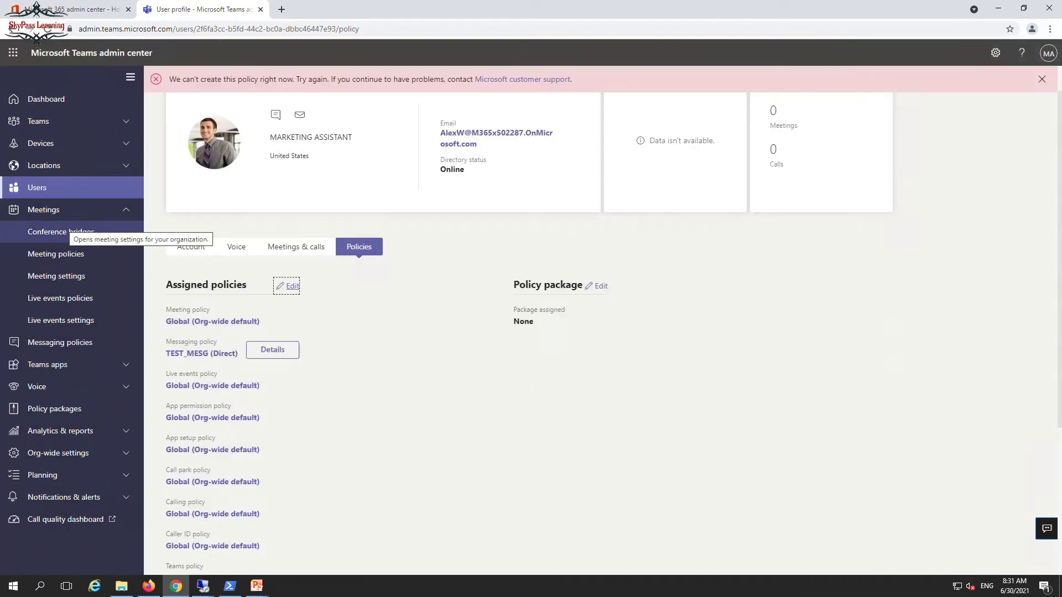
# Switch to the Mod-6 PowerPoint slide show, view the Manage meeting settings slide, and return to the Teams admin center
pyautogui.click(256, 586)
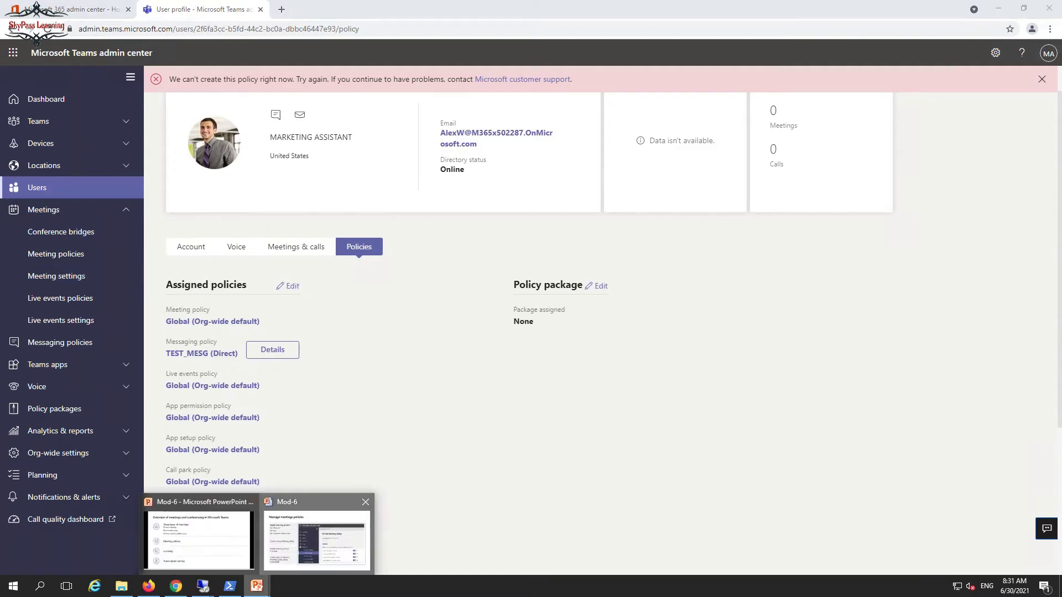
pyautogui.click(316, 539)
pyautogui.press('Right')
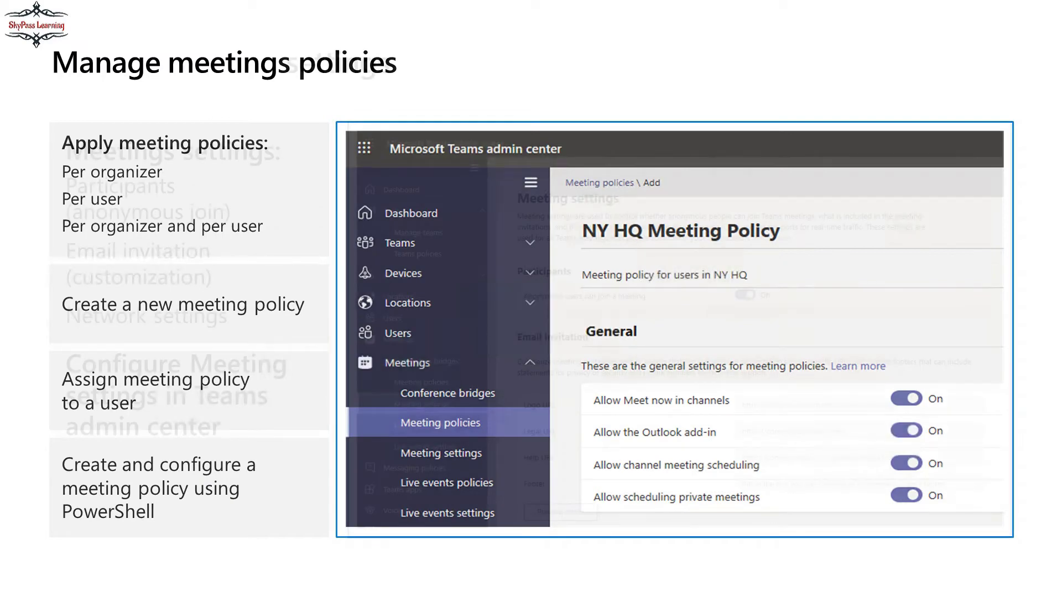
pyautogui.press('Left')
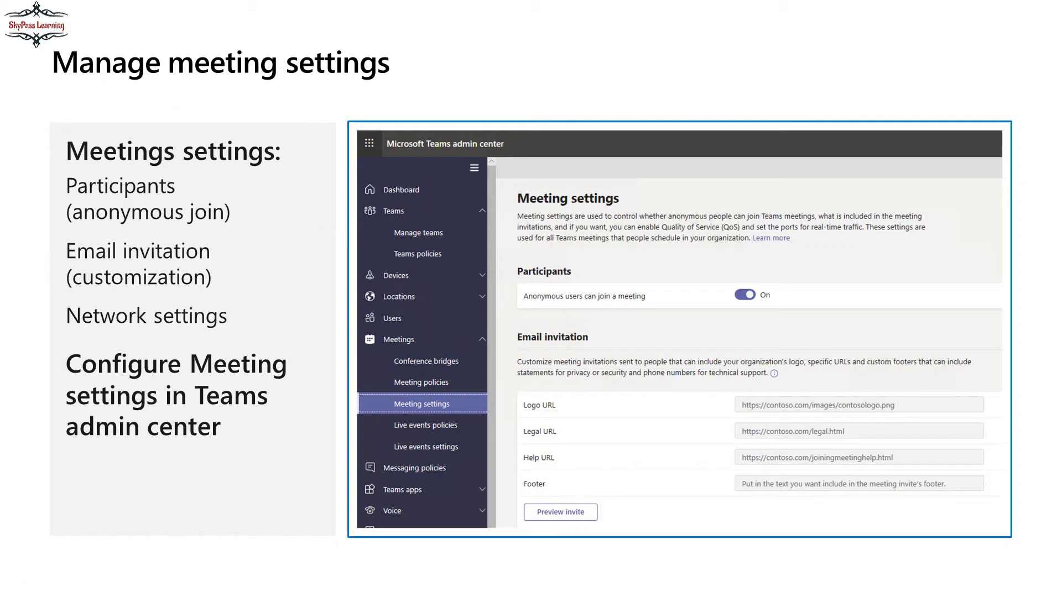
pyautogui.hotkey('alt', 'Tab')
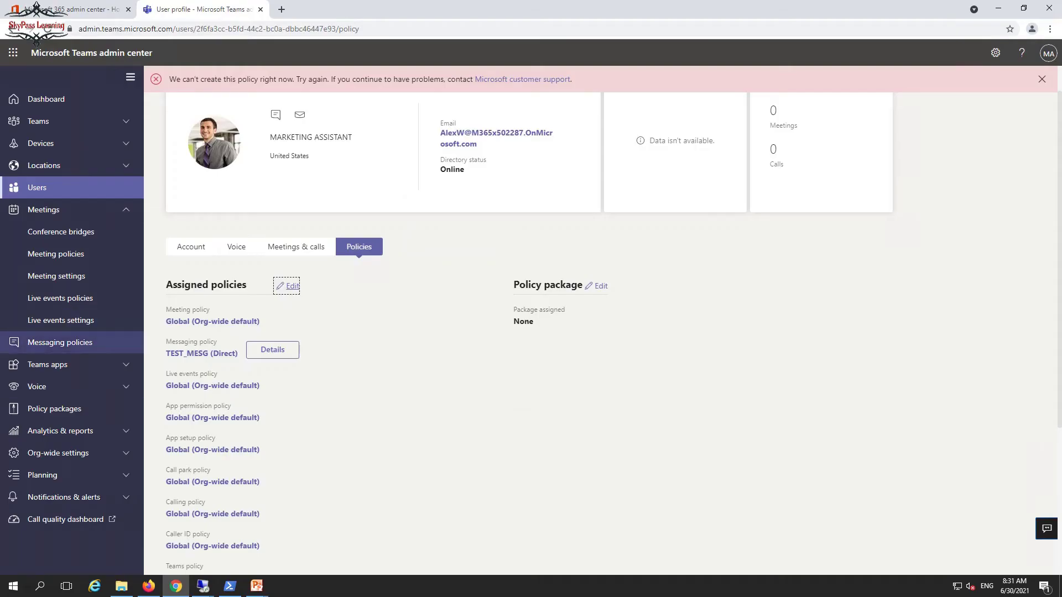
# Open the Meeting settings page and examine the participant options and the Logo URL and Legal URL fields for email invitations
pyautogui.click(60, 343)
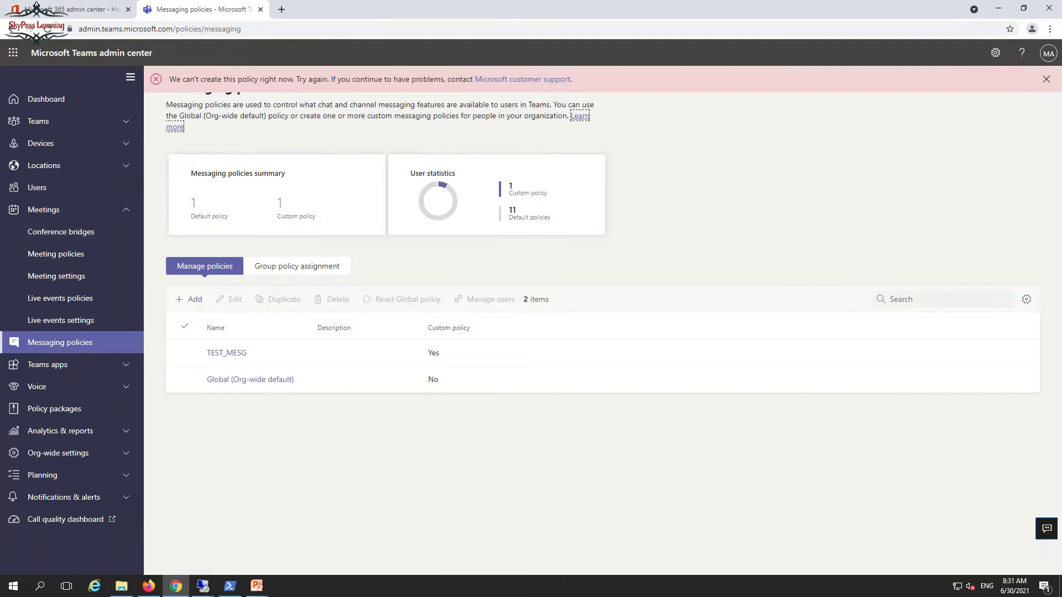
pyautogui.click(56, 276)
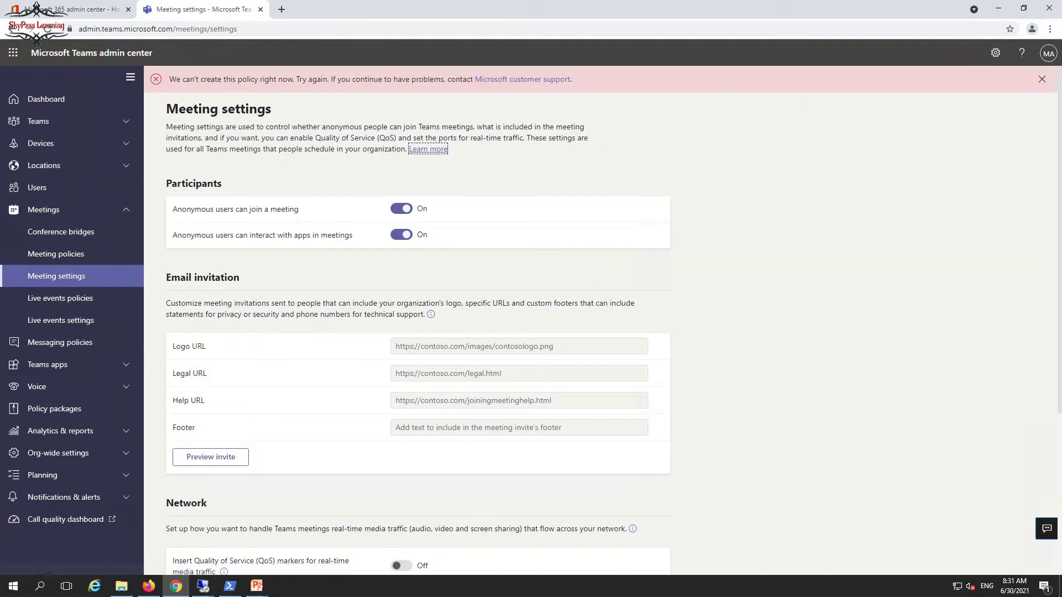
pyautogui.click(396, 346)
pyautogui.click(396, 373)
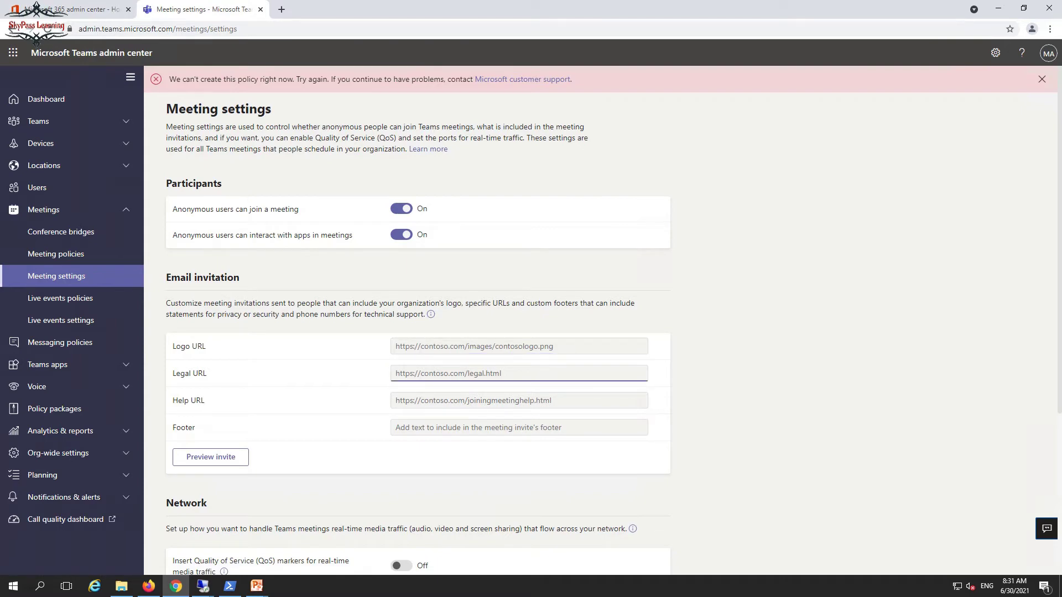
# Look over the remaining meeting settings, preview the email invitation, and close the preview
pyautogui.scroll(-4, 418, 332)
pyautogui.scroll(3, 418, 332)
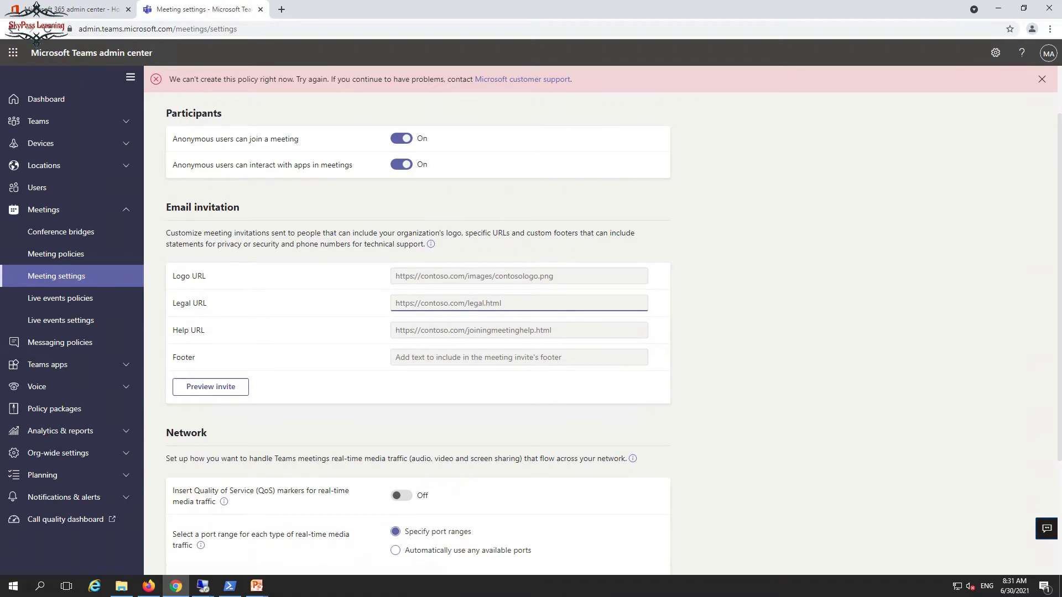
pyautogui.click(210, 387)
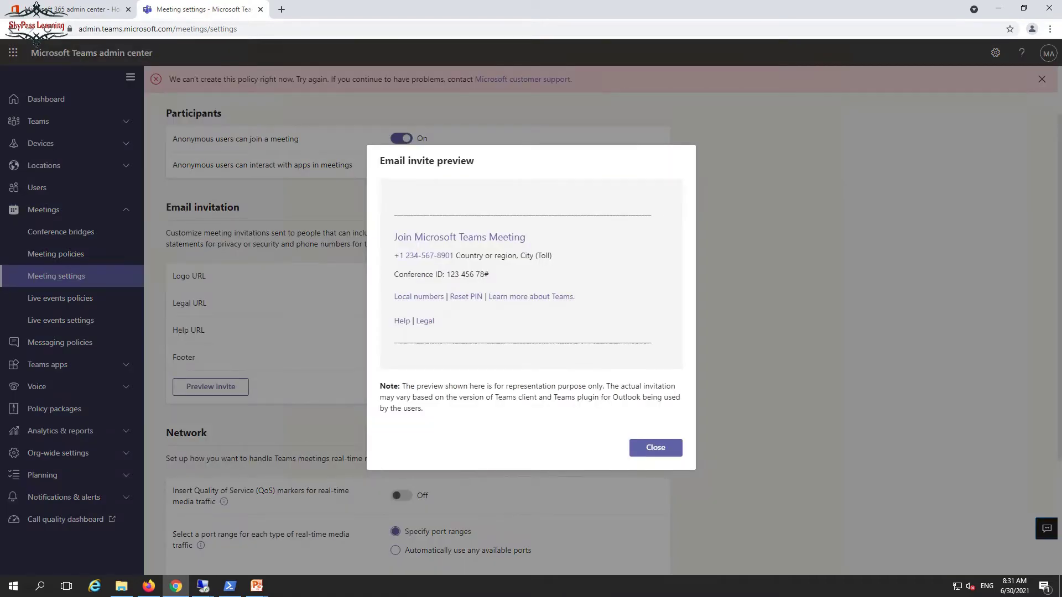
pyautogui.press('Escape')
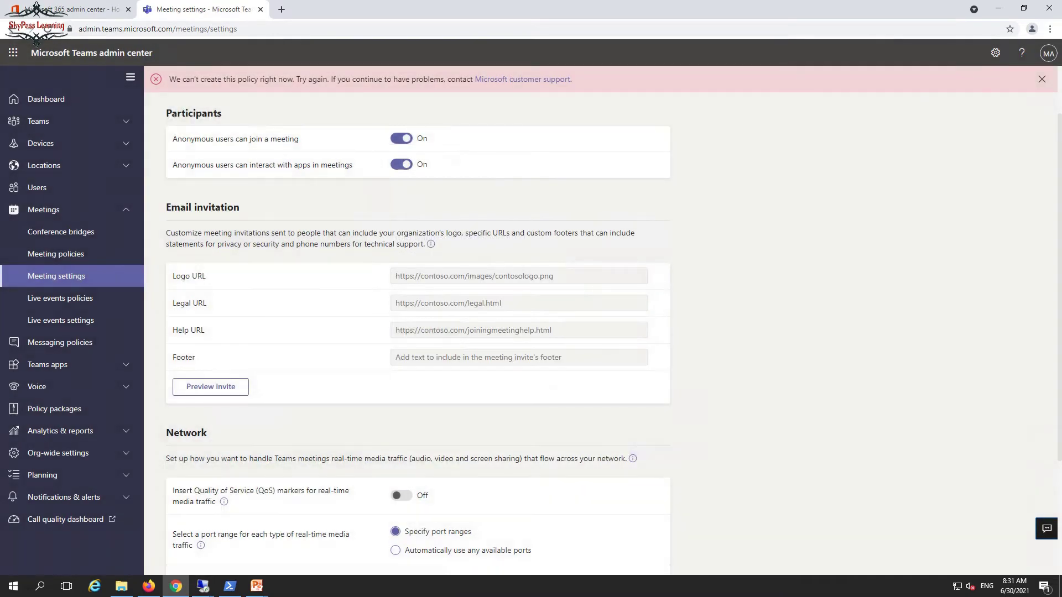
# Switch to the PowerPoint slide show and advance past the Manage meeting settings slide to the live events policies content
pyautogui.hotkey('alt', 'Tab')
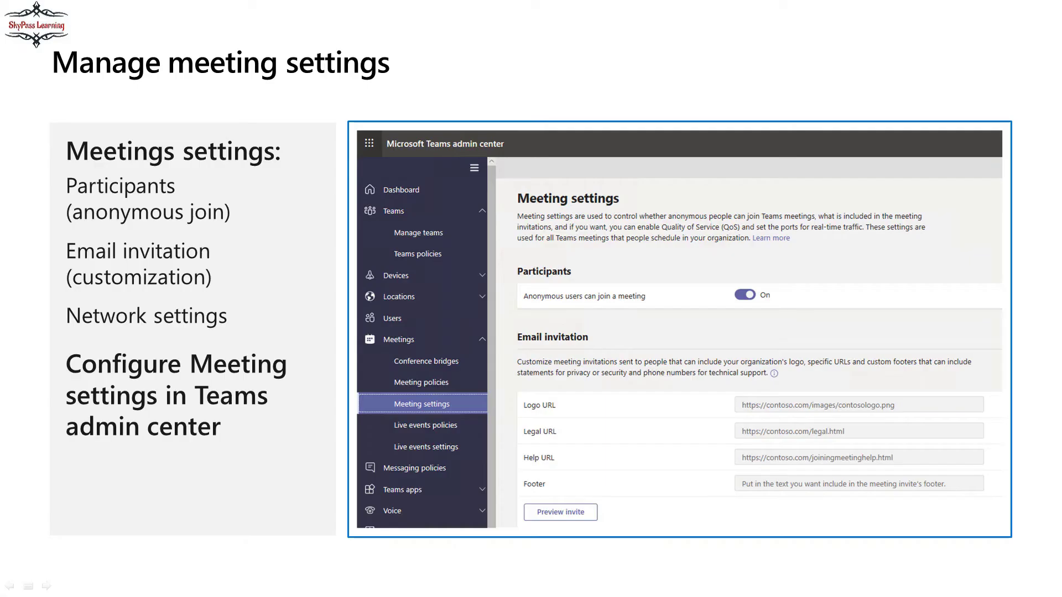
pyautogui.press('Right')
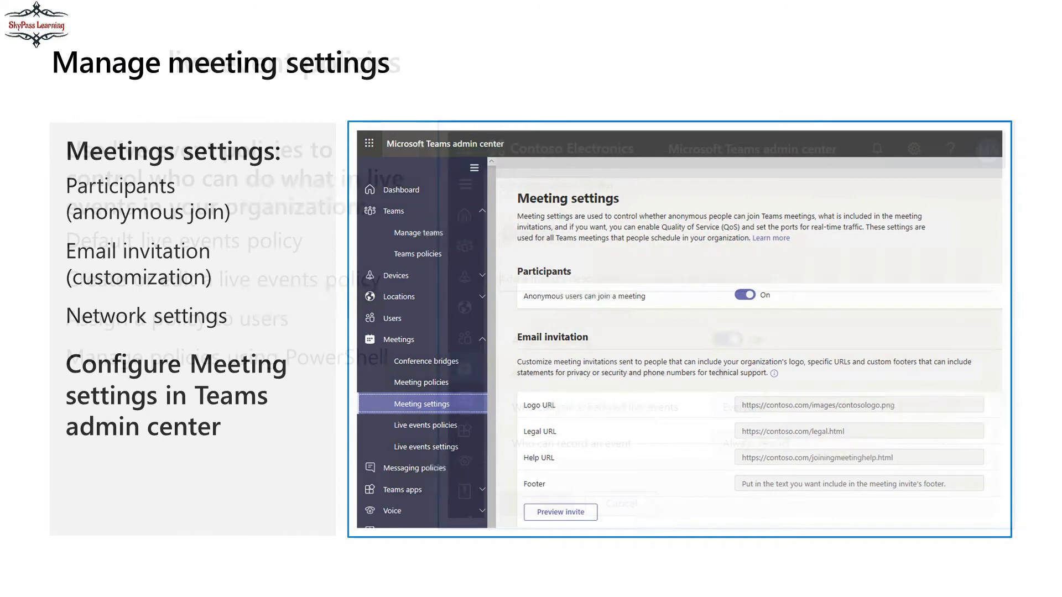
pyautogui.press('Right')
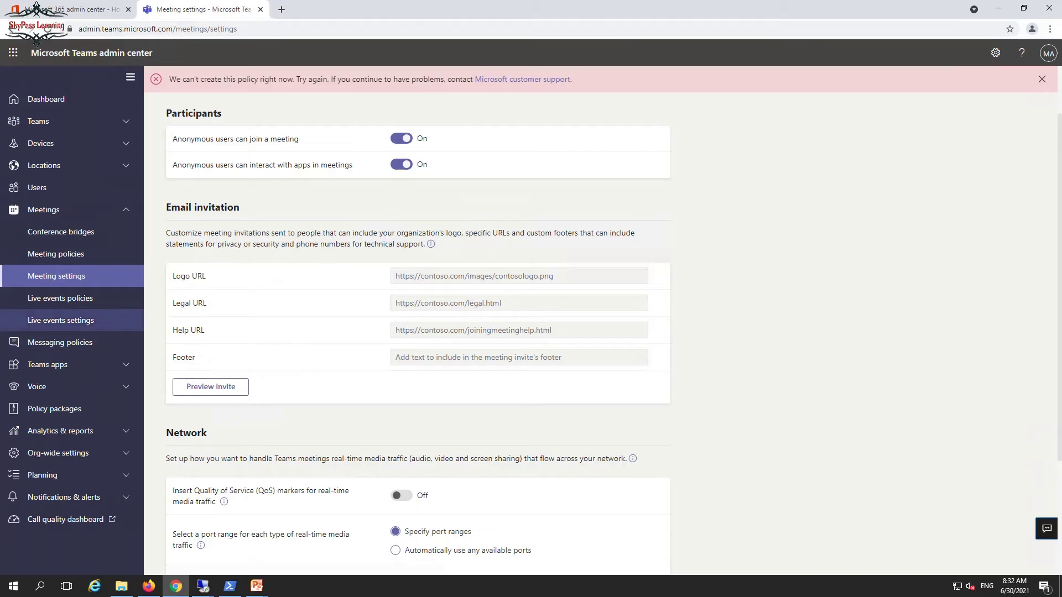
# Review the Global (Org-wide default) live events policy and the Live events settings page, and return to Live events policies
pyautogui.click(60, 298)
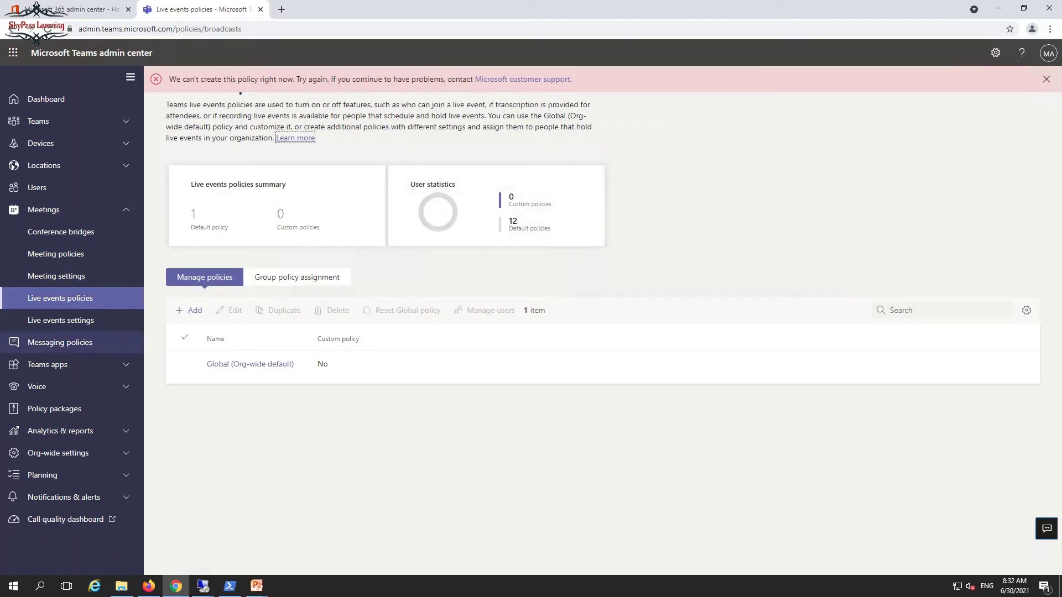
pyautogui.click(250, 364)
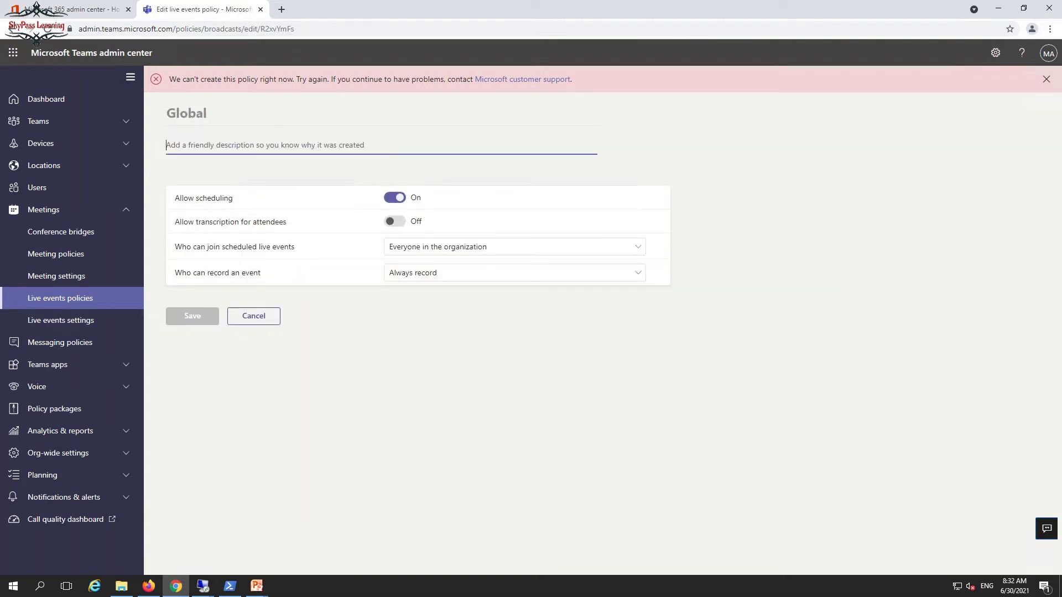
pyautogui.hotkey('alt', 'Left')
pyautogui.click(60, 321)
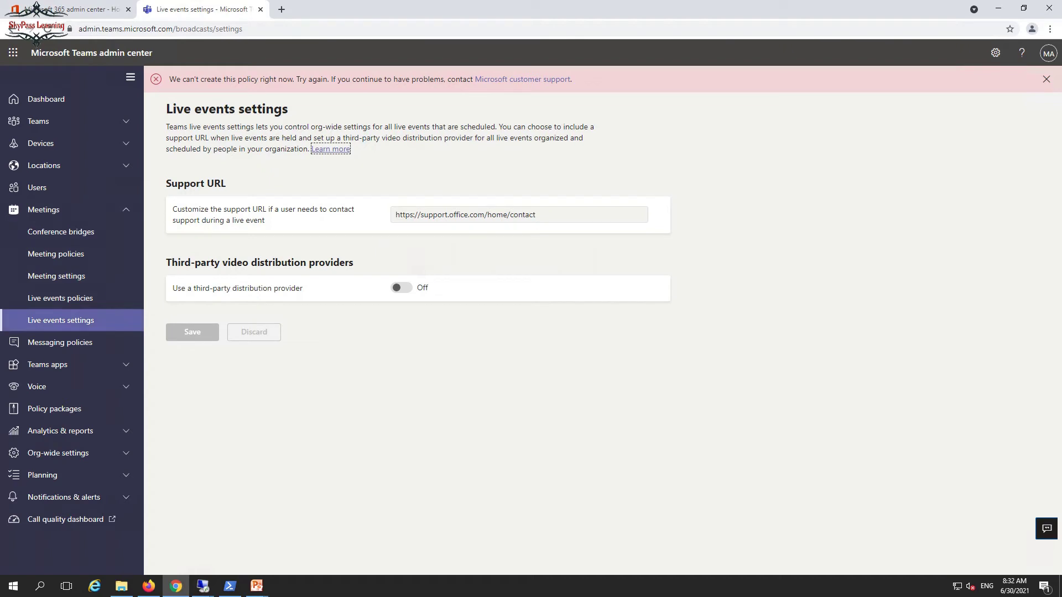
pyautogui.click(61, 298)
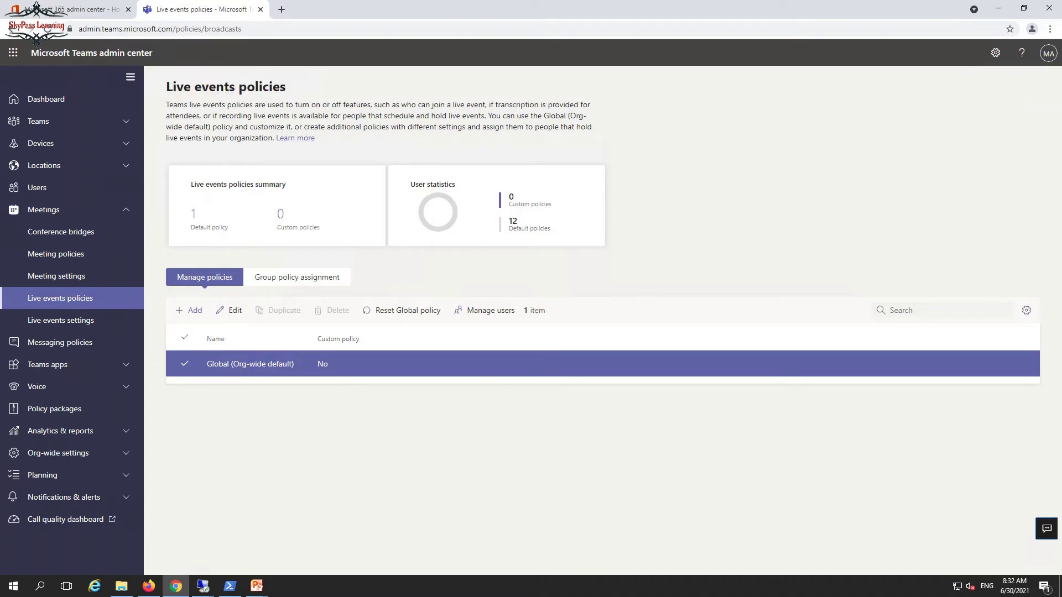
# Switch to the Teams client in the Win10-2 remote desktop session and start a new live event from the calendar
pyautogui.click(202, 585)
pyautogui.click(260, 534)
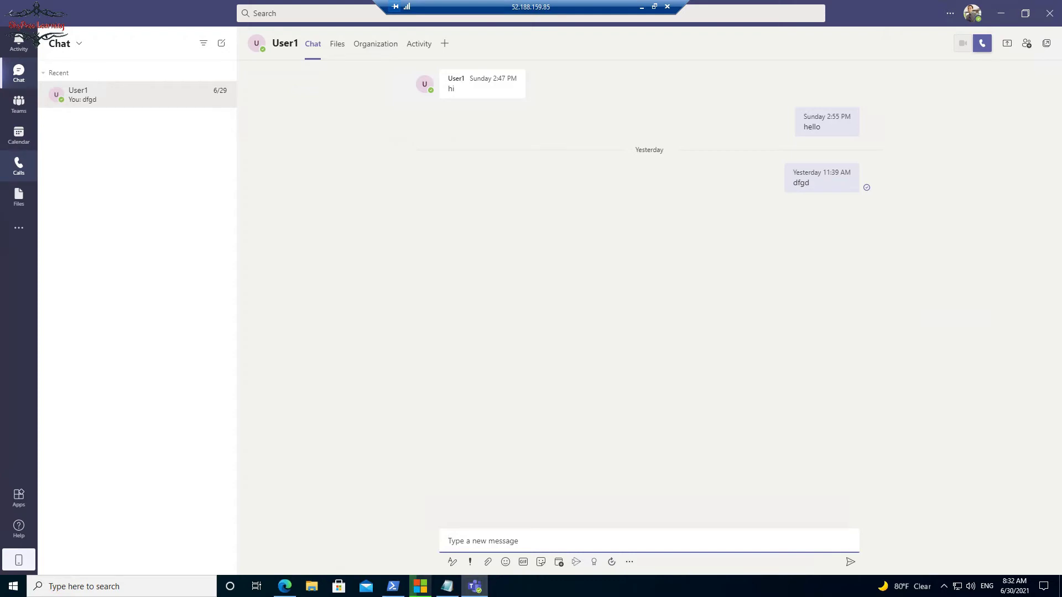
pyautogui.click(18, 136)
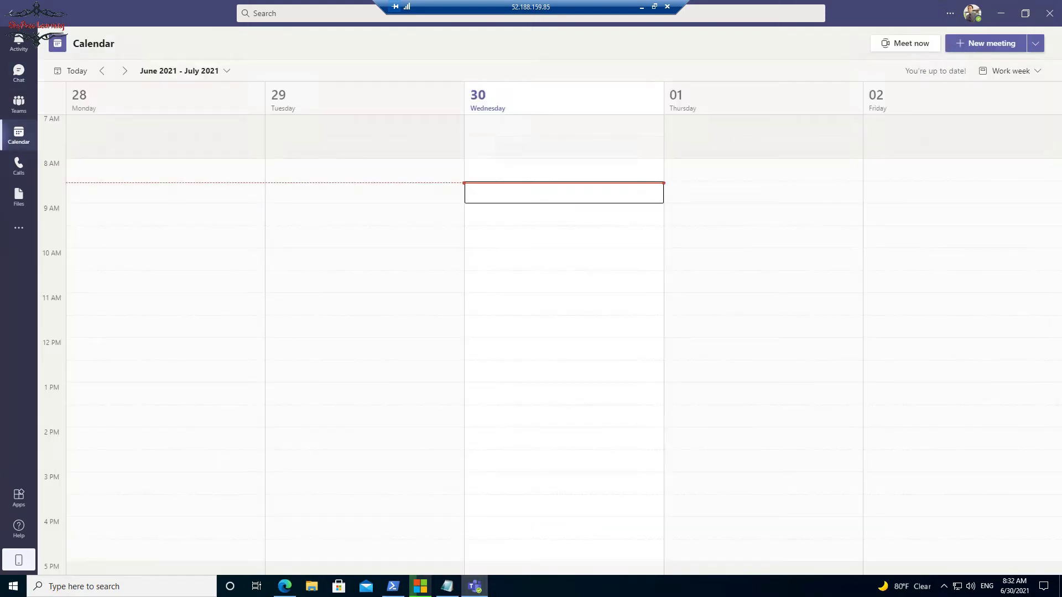
pyautogui.click(1034, 43)
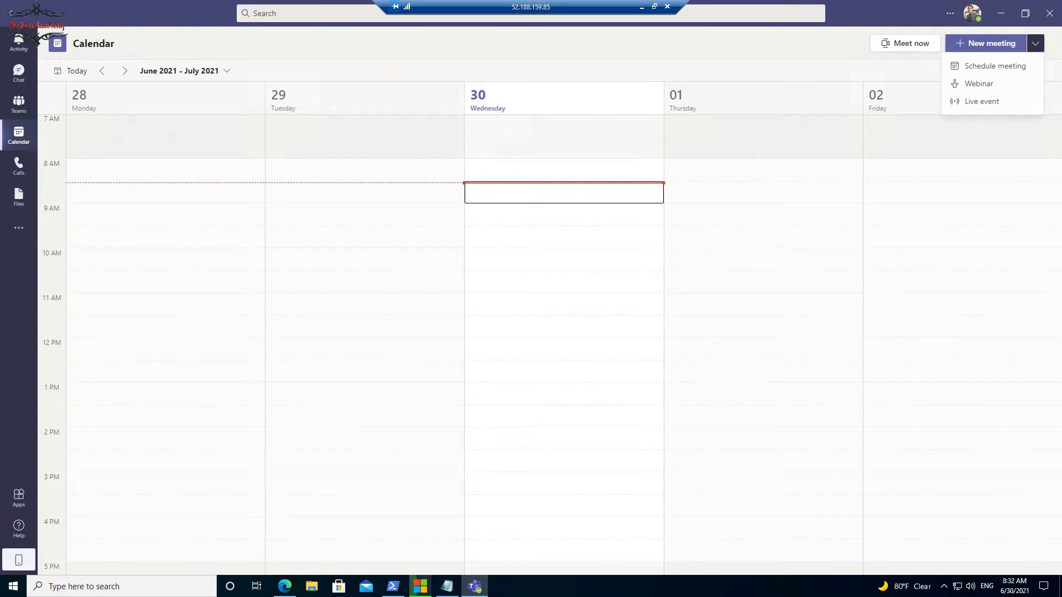
pyautogui.click(982, 101)
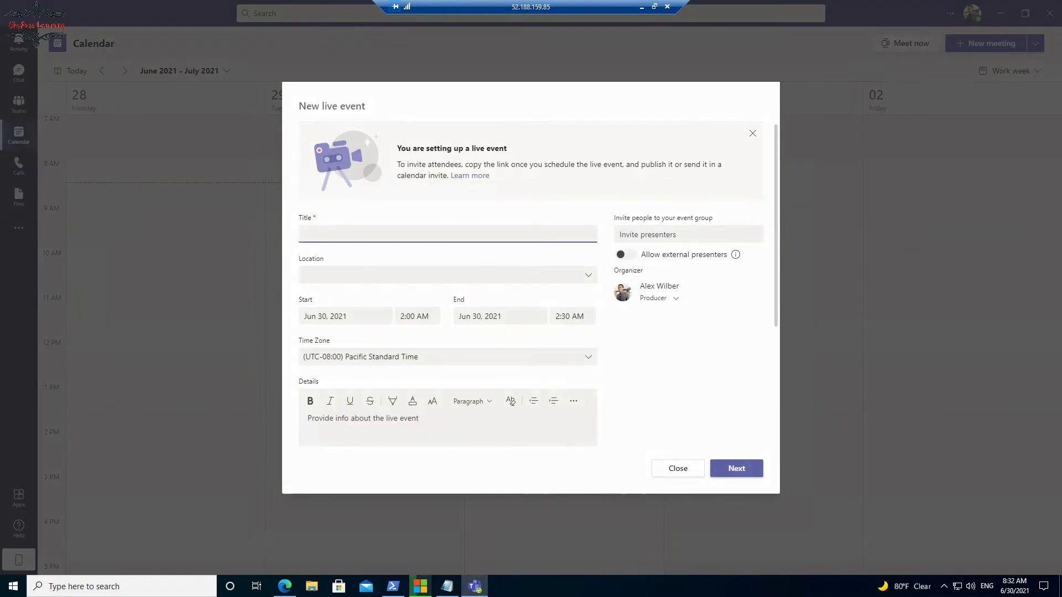
# Title the live event "test live event" and continue to its permission options
pyautogui.write('adasd')
pyautogui.press('BackSpace')
pyautogui.press('BackSpace')
pyautogui.press('BackSpace')
pyautogui.press('BackSpace')
pyautogui.write('test live event')
pyautogui.scroll(-2, 531, 284)
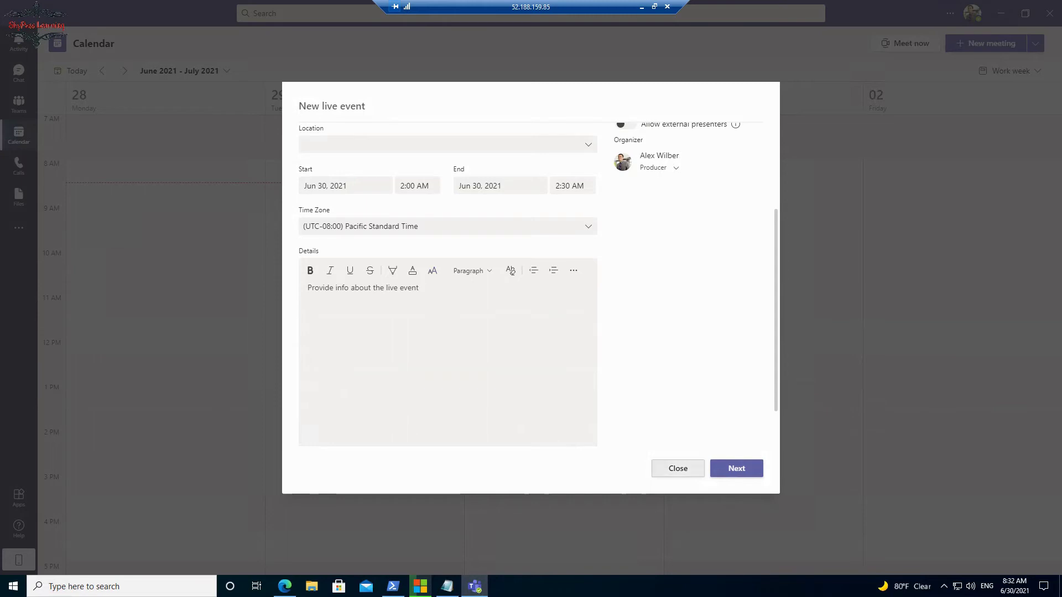
pyautogui.click(736, 468)
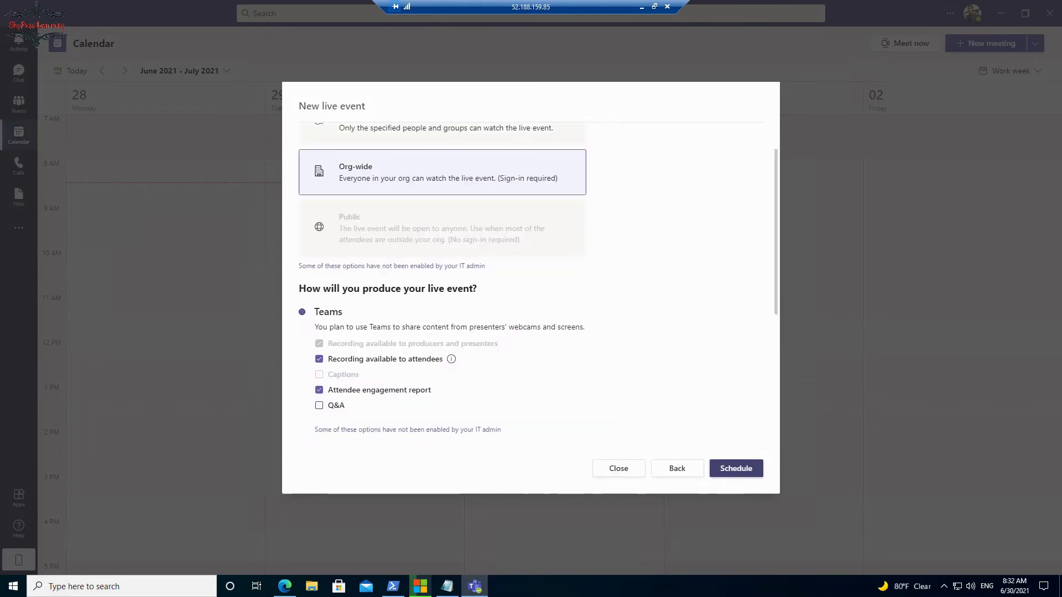
# Schedule the live event with Org-wide permission after checking the People and groups option, and close its details
pyautogui.scroll(1, 531, 285)
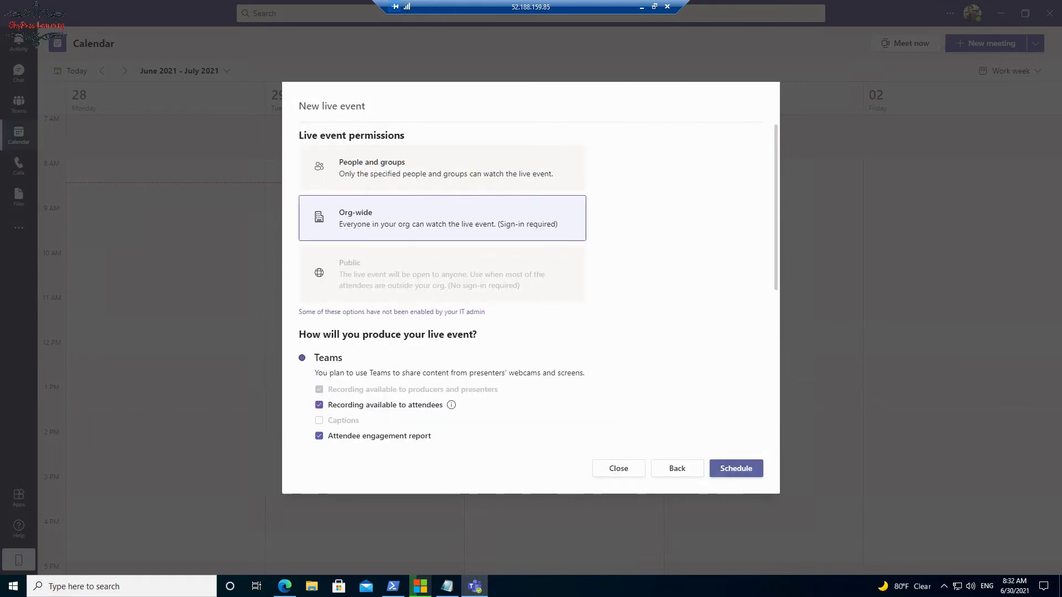
pyautogui.click(442, 168)
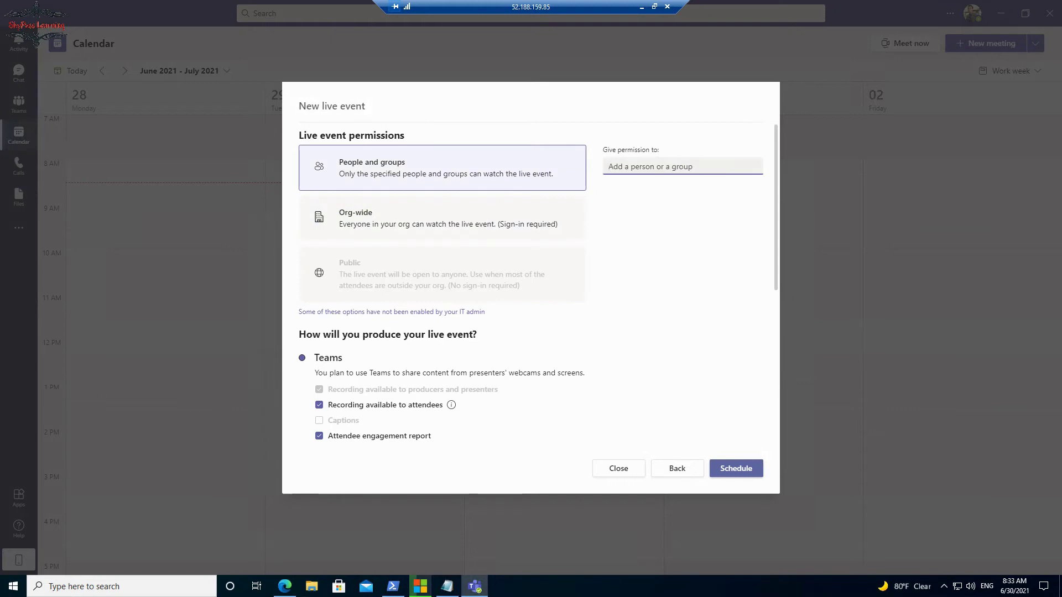
pyautogui.click(442, 218)
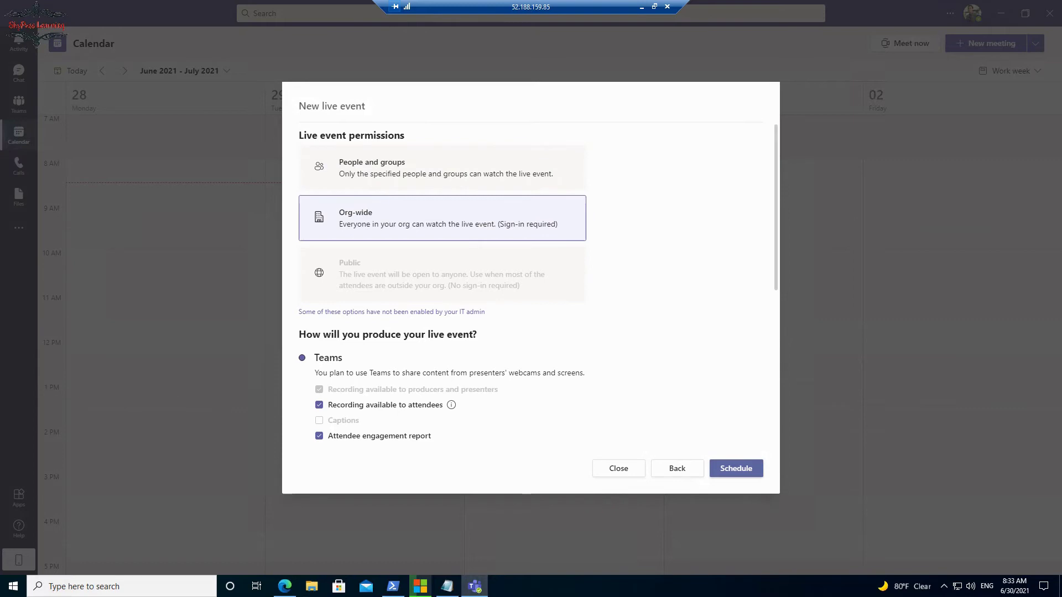
pyautogui.click(735, 468)
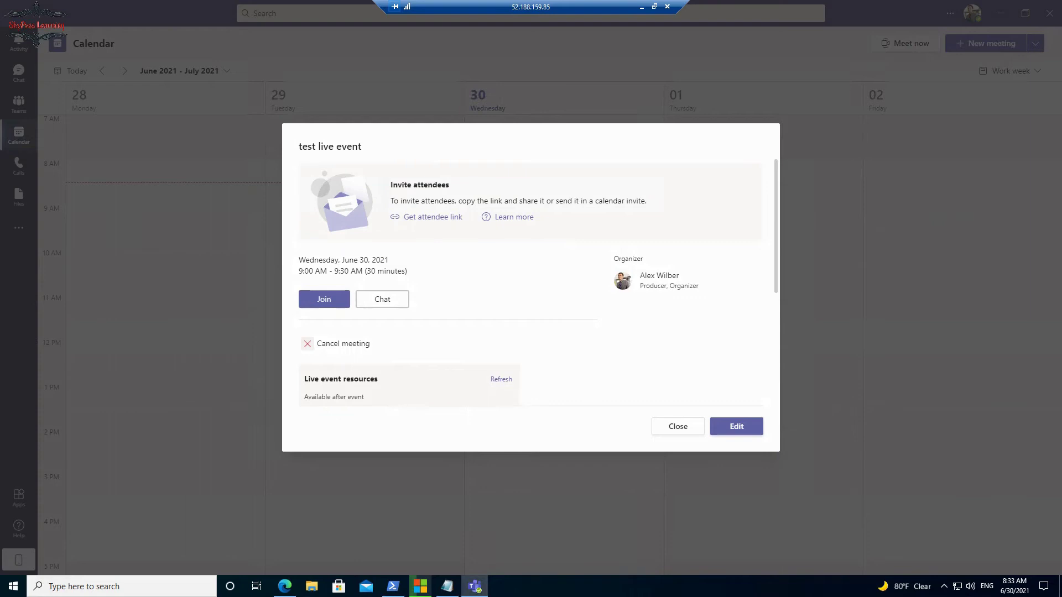
pyautogui.click(677, 426)
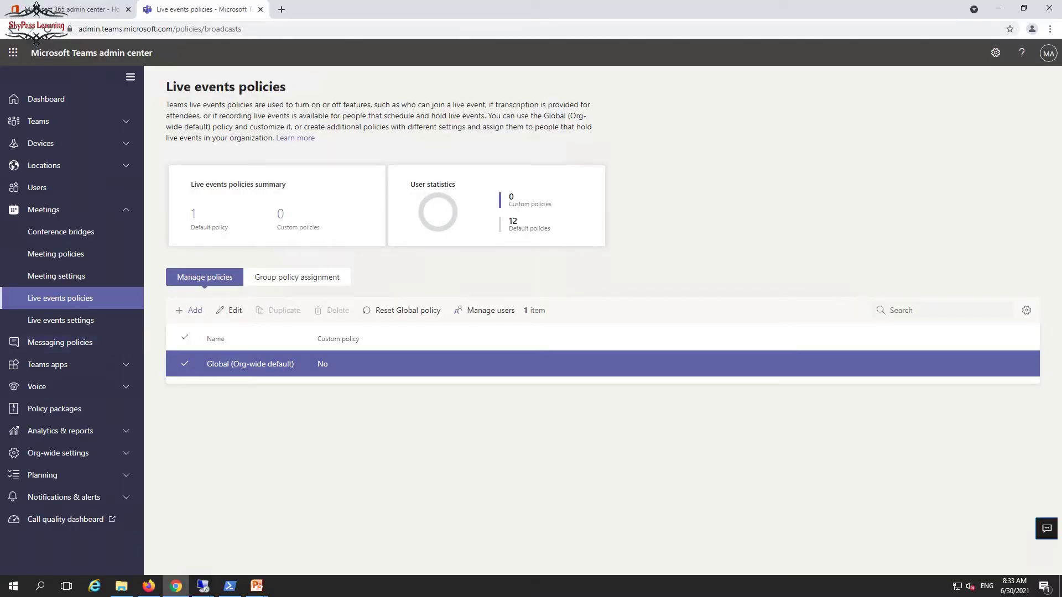
# View the Manage live event policies slide in PowerPoint, and examine the new live events policy form in the Teams admin center without saving
pyautogui.moveTo(256, 586)
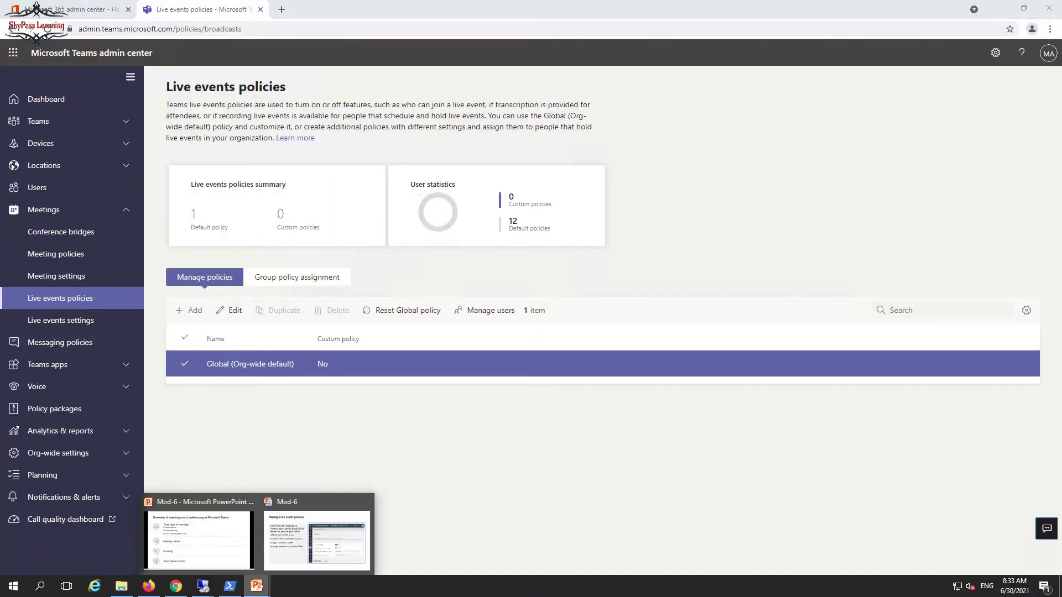
pyautogui.click(317, 539)
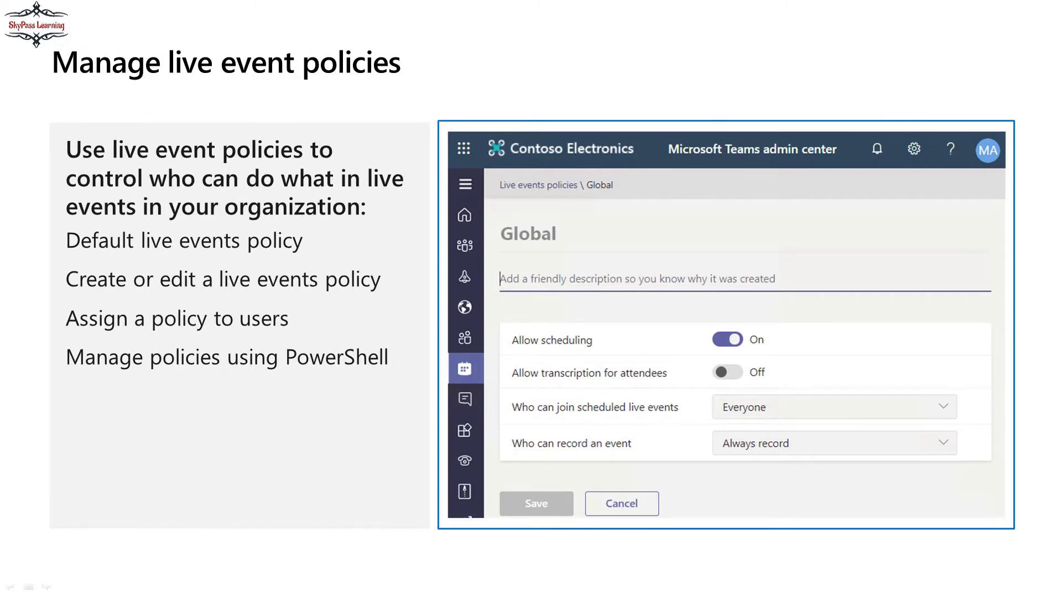
pyautogui.hotkey('alt', 'Tab')
pyautogui.click(189, 310)
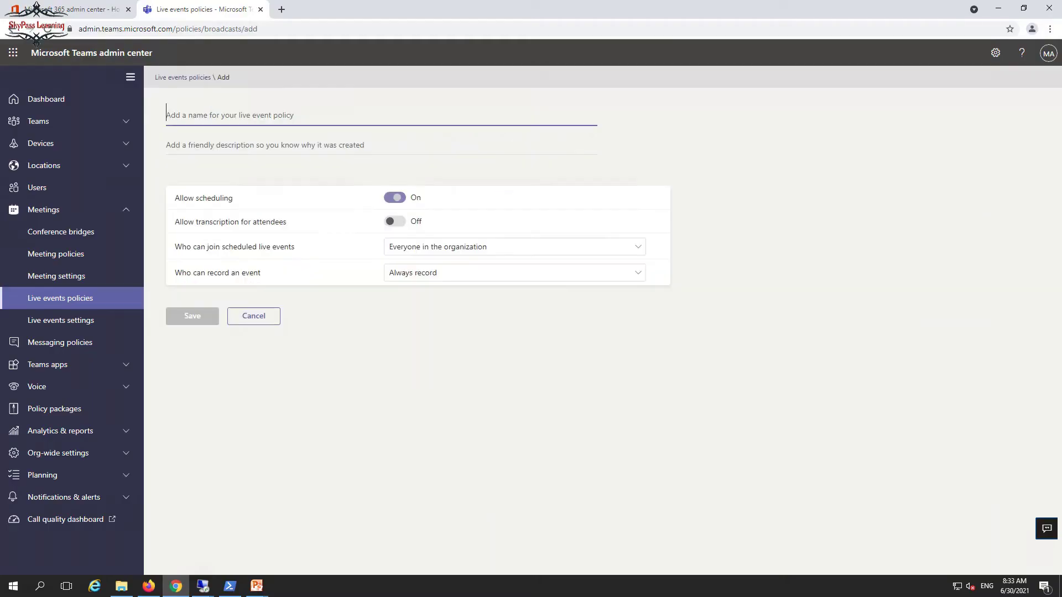
pyautogui.click(254, 315)
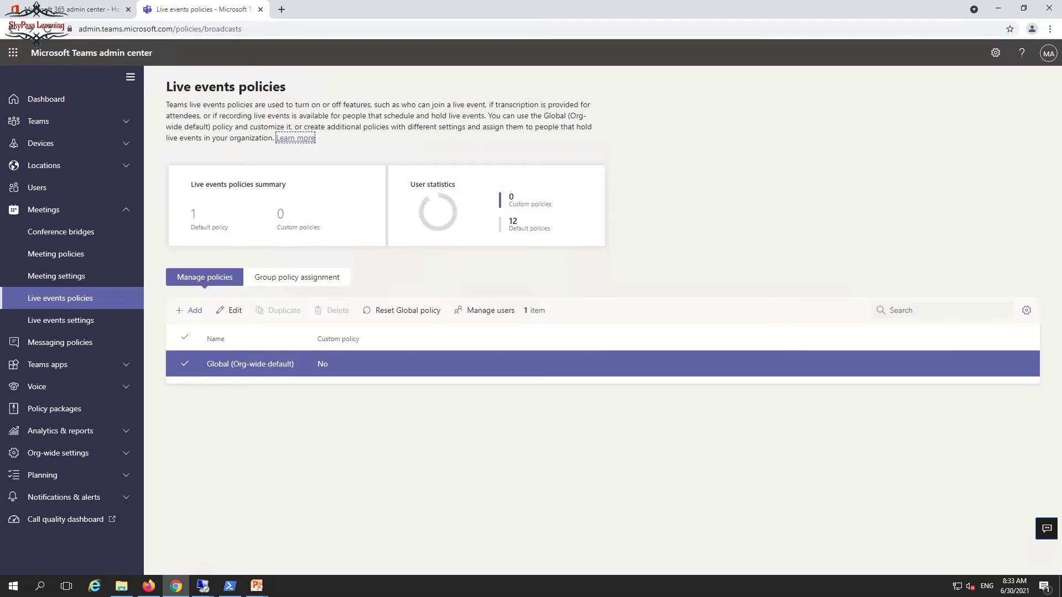
# View the Manage live event settings slide in PowerPoint and open the Live events settings page in the Teams admin center
pyautogui.hotkey('alt', 'Tab')
pyautogui.press('Right')
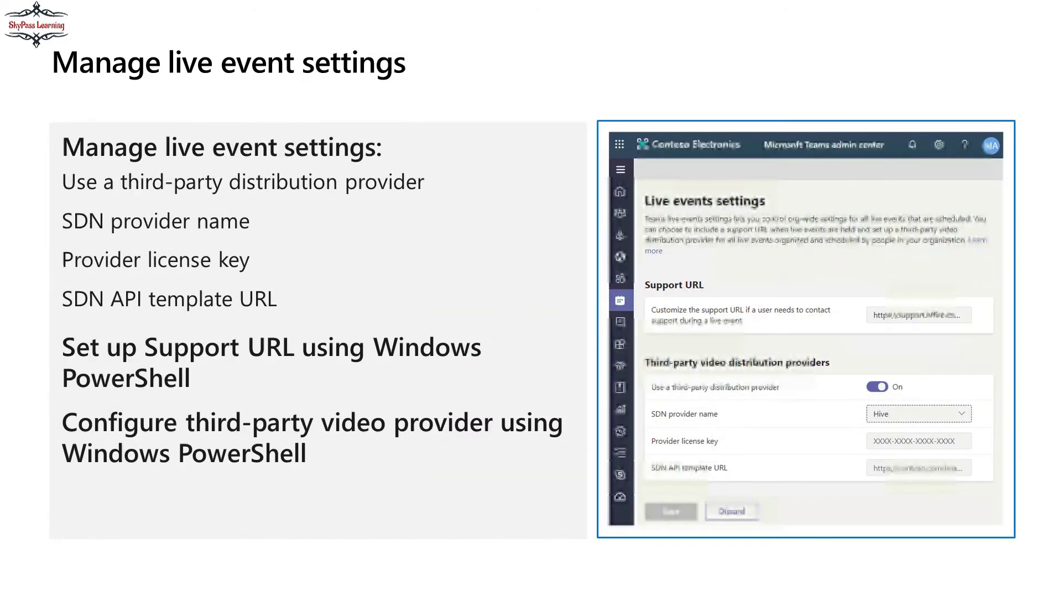
pyautogui.hotkey('alt', 'Tab')
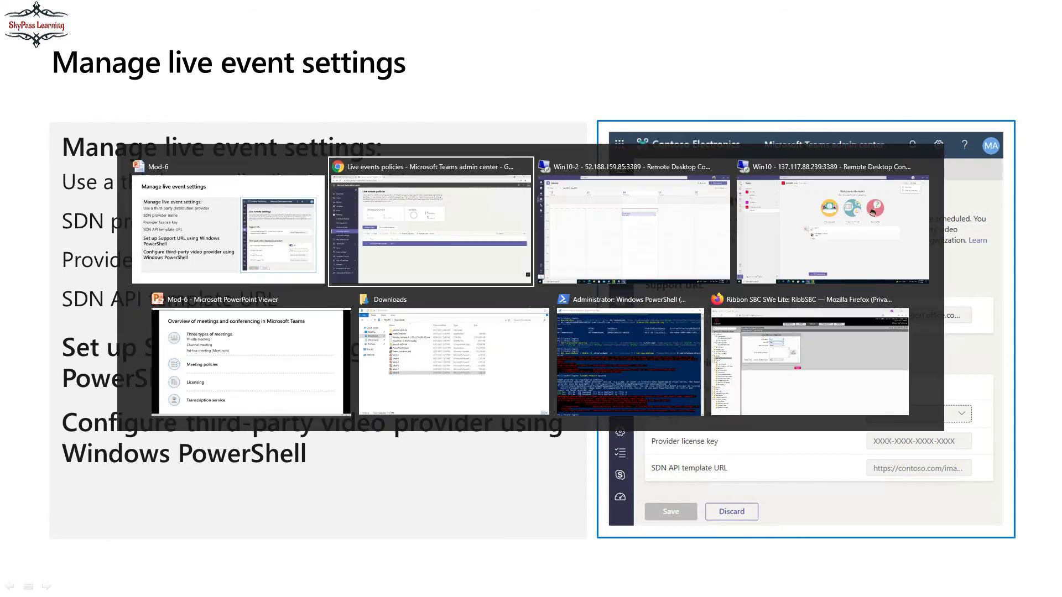
pyautogui.click(60, 320)
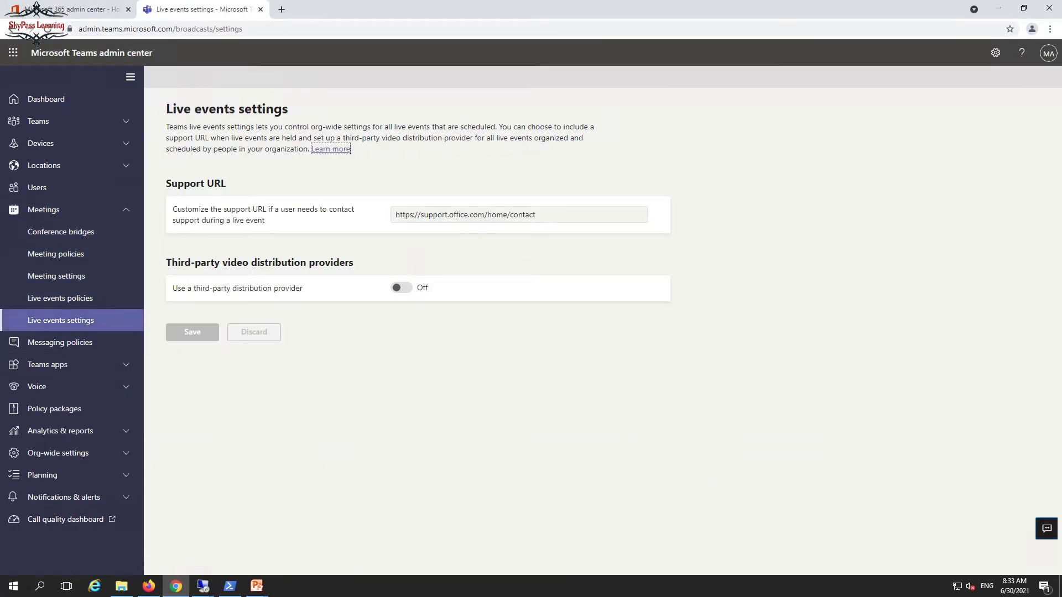
# Try enabling a third-party distribution provider, go through the Hive, Kollective and Riverbed options, and discard the changes
pyautogui.click(401, 288)
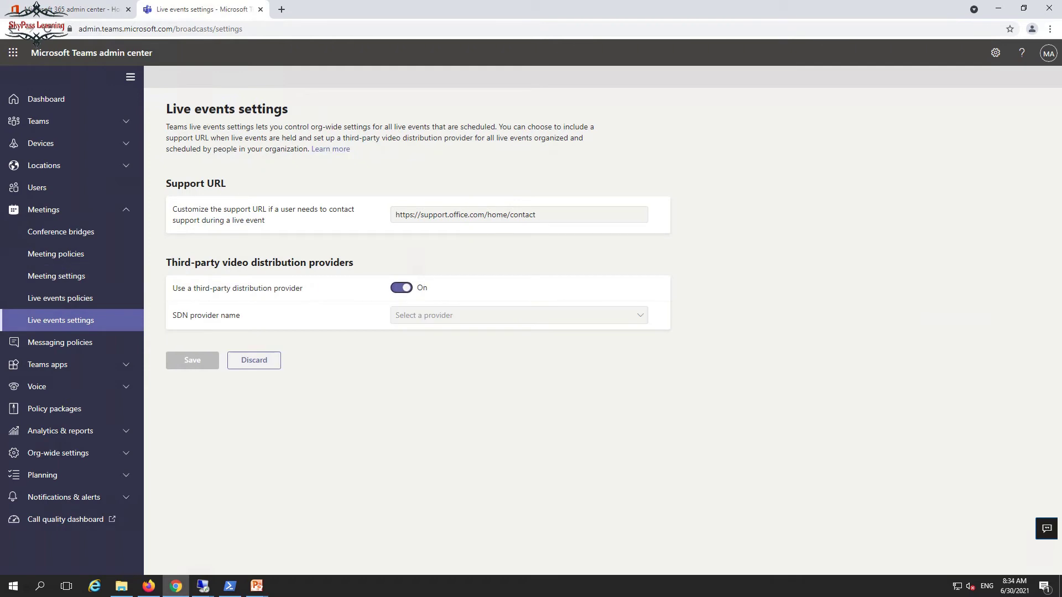
pyautogui.click(518, 315)
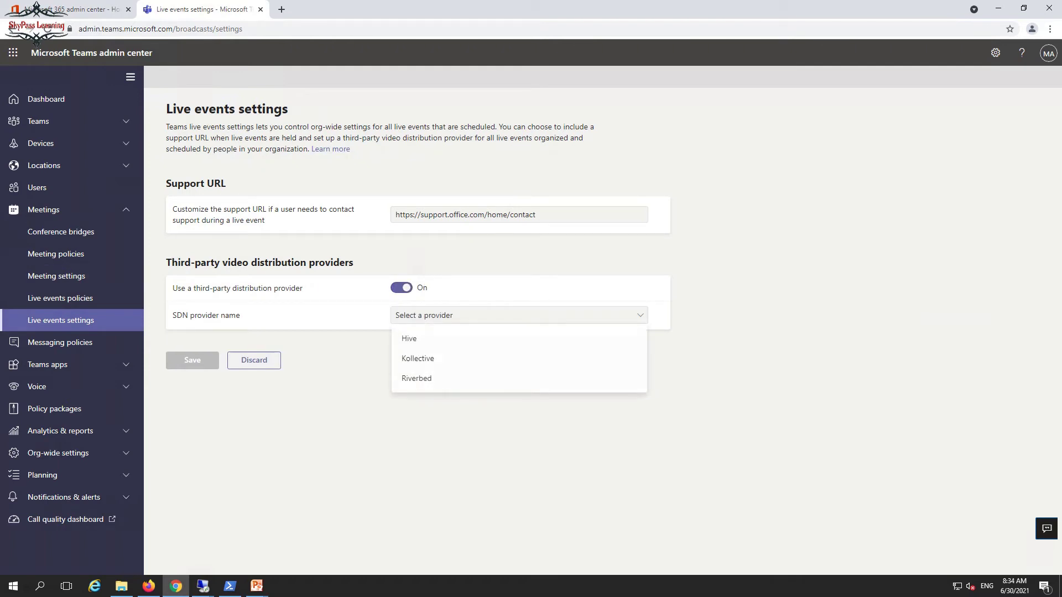
pyautogui.click(518, 338)
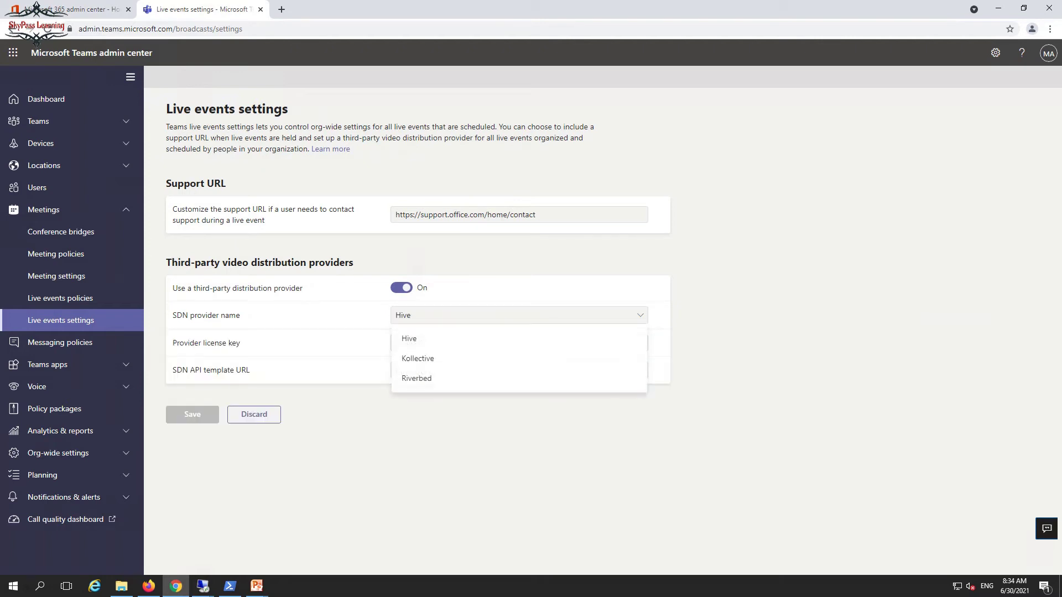
pyautogui.click(519, 358)
pyautogui.click(519, 315)
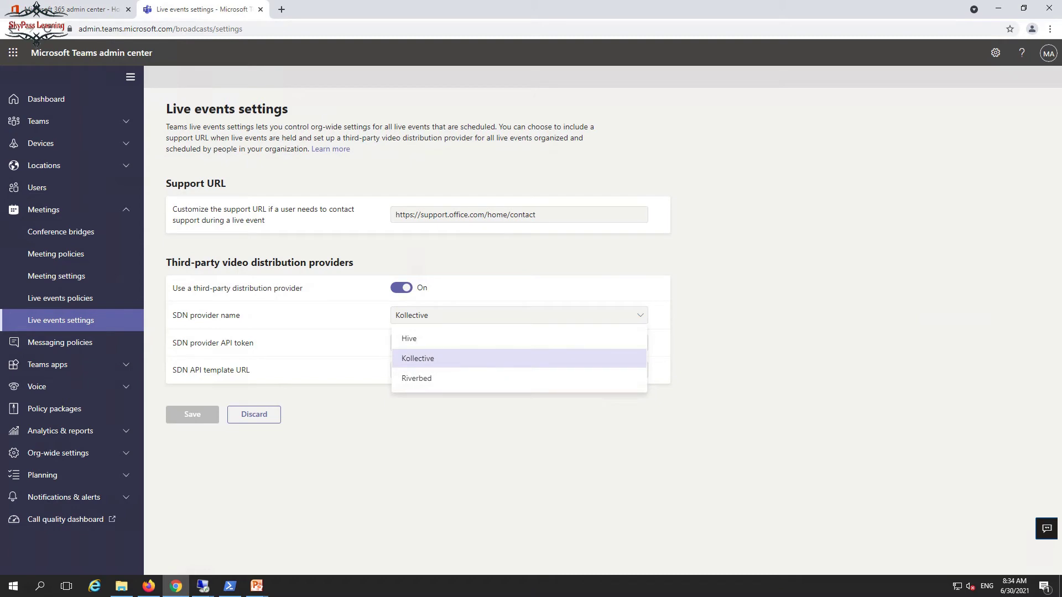
pyautogui.click(519, 378)
pyautogui.click(253, 414)
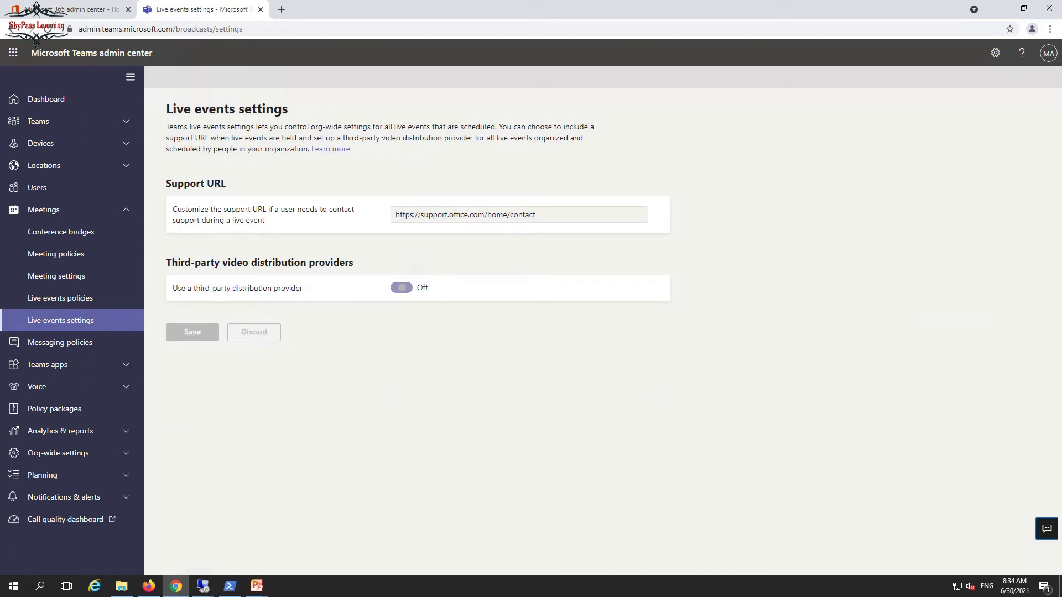
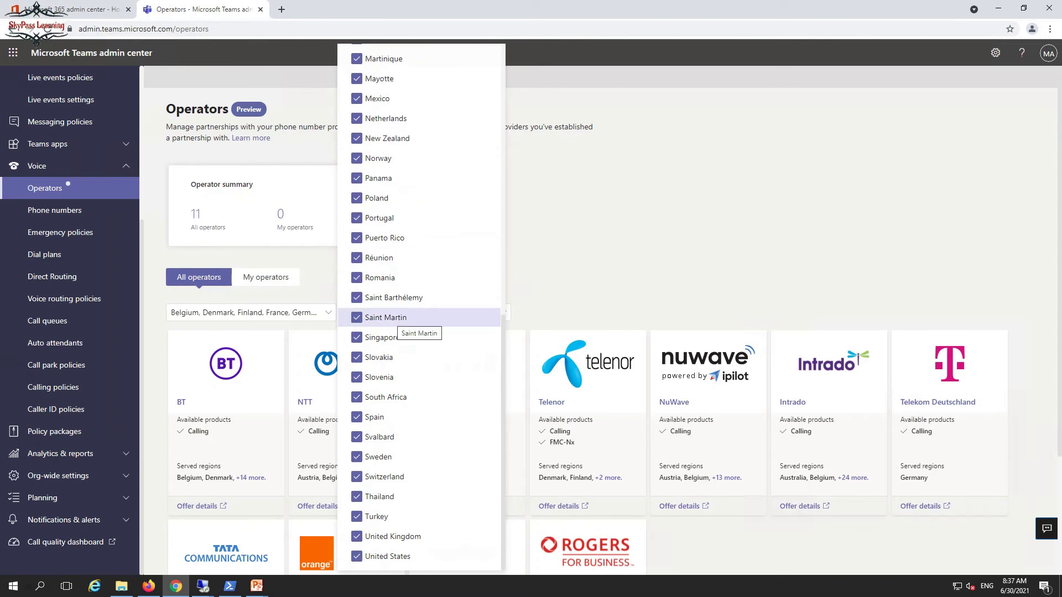
# Filter the operators list to the Australia region only, clearing all other regions
pyautogui.scroll(10, 420, 326)
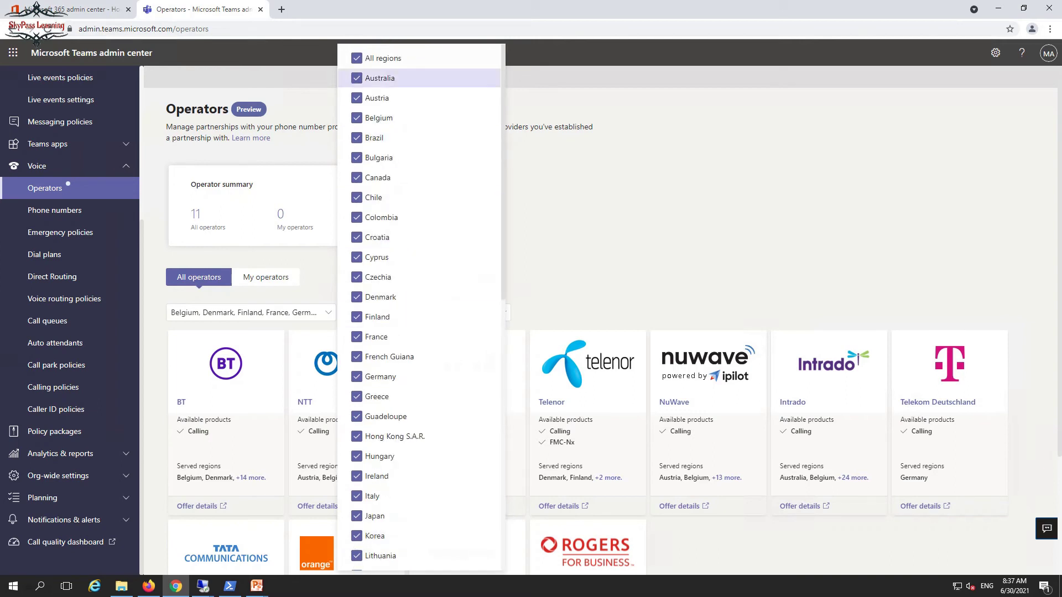
pyautogui.click(379, 58)
pyautogui.click(379, 78)
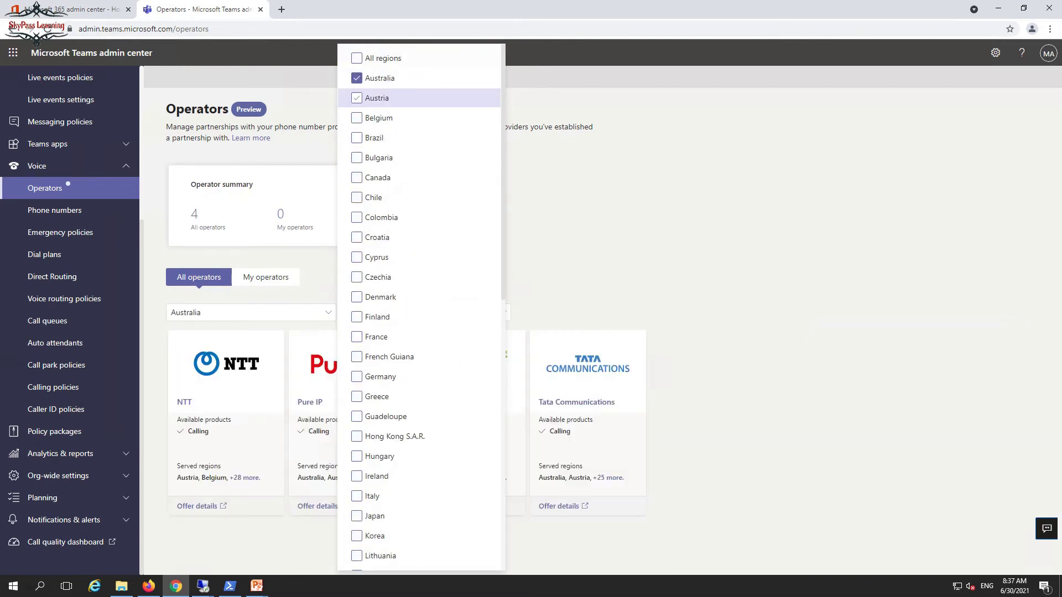
pyautogui.press('Escape')
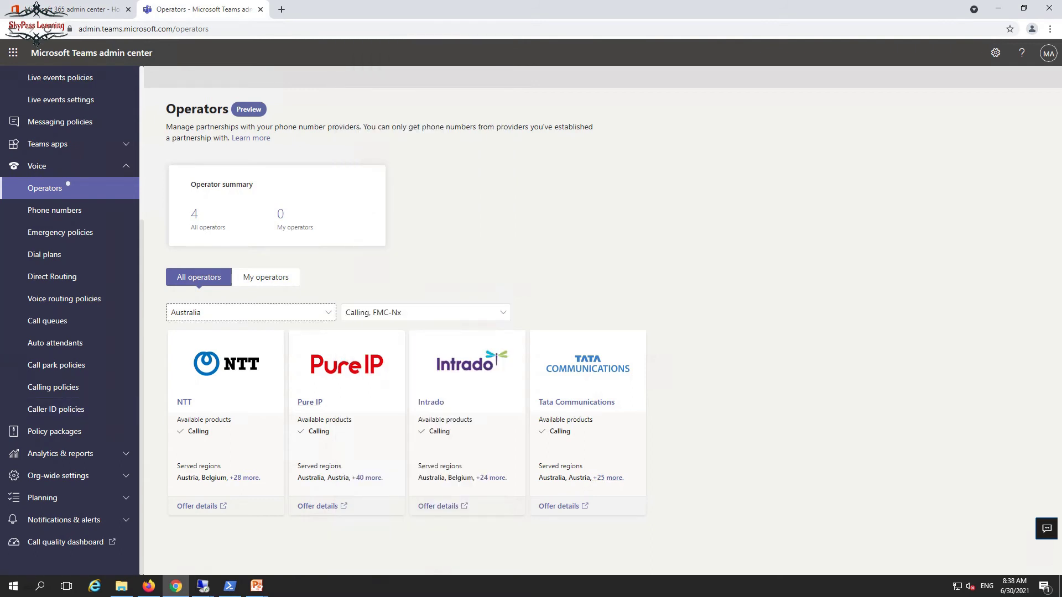
# Change the operators region filter from Australia to United States only
pyautogui.click(298, 312)
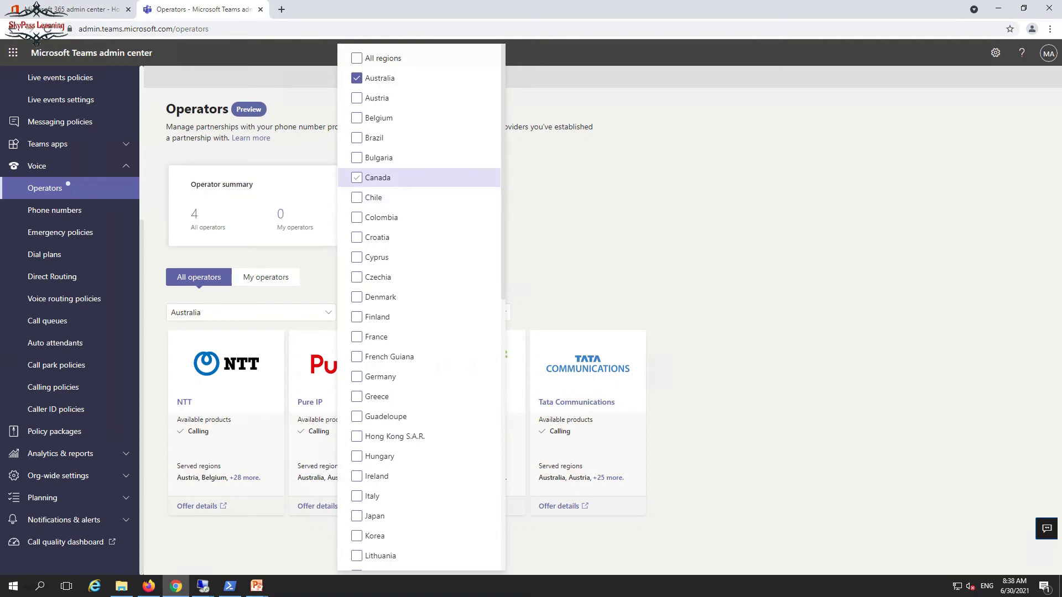
pyautogui.click(357, 78)
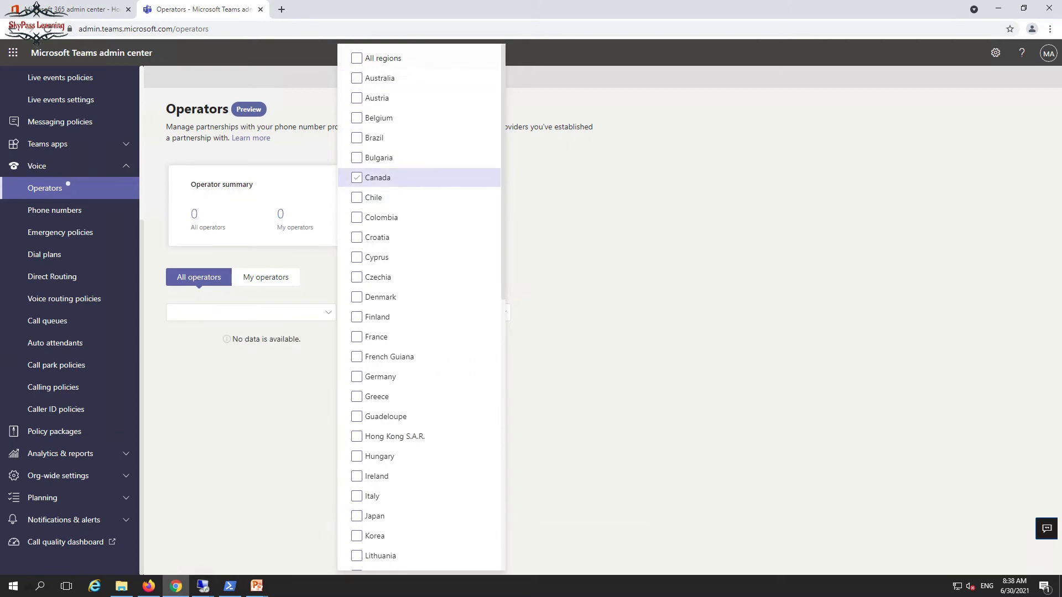
pyautogui.scroll(-10, 388, 197)
pyautogui.press('Down')
pyautogui.press('Down')
pyautogui.press('space')
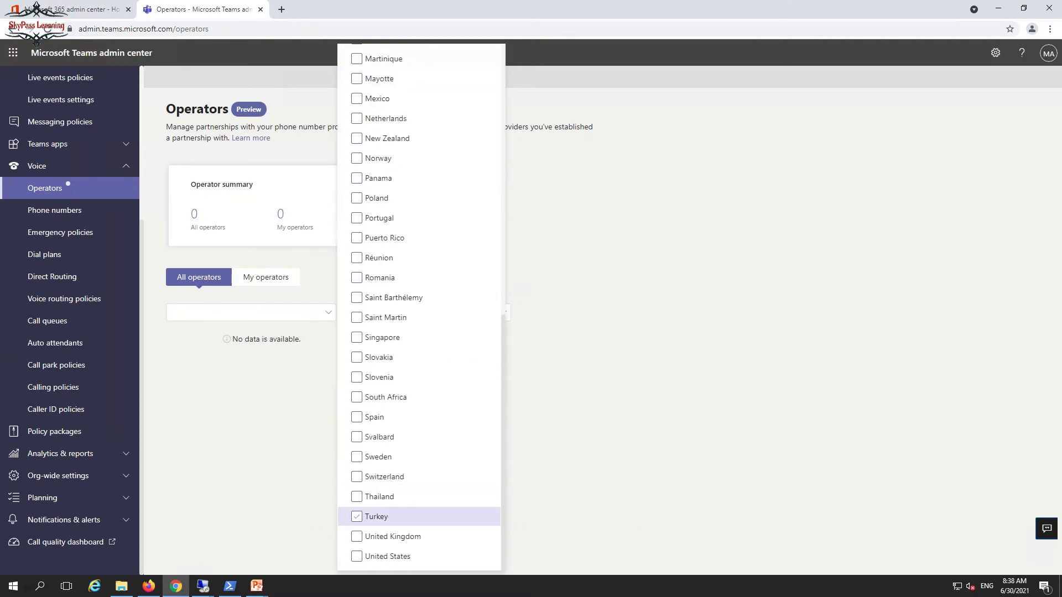
pyautogui.press('Down')
pyautogui.press('Down')
pyautogui.press('space')
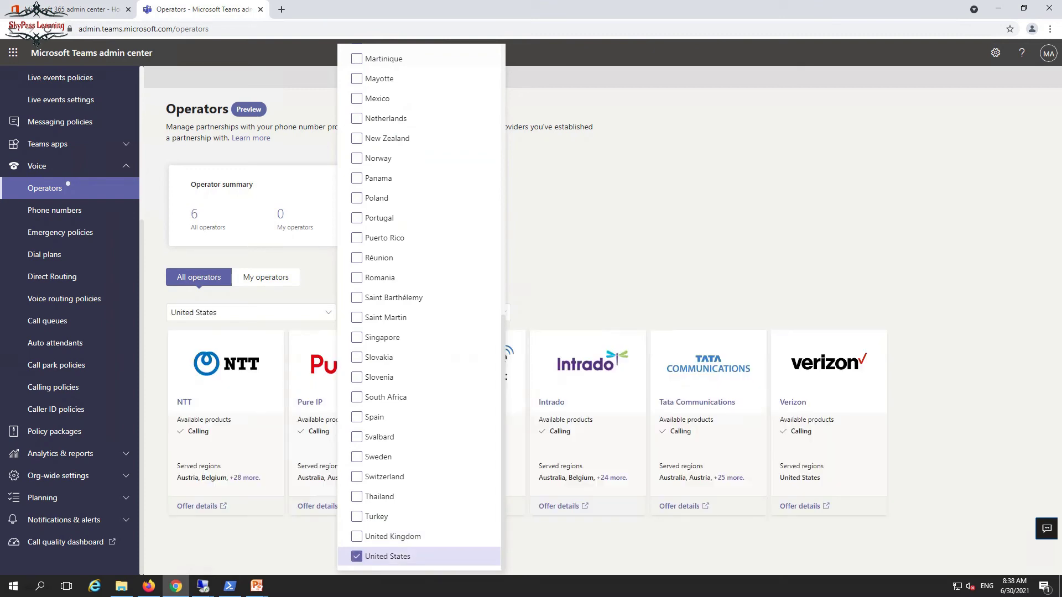
# Check the region and product filters of the operators list, and open the My operators list
pyautogui.press('Escape')
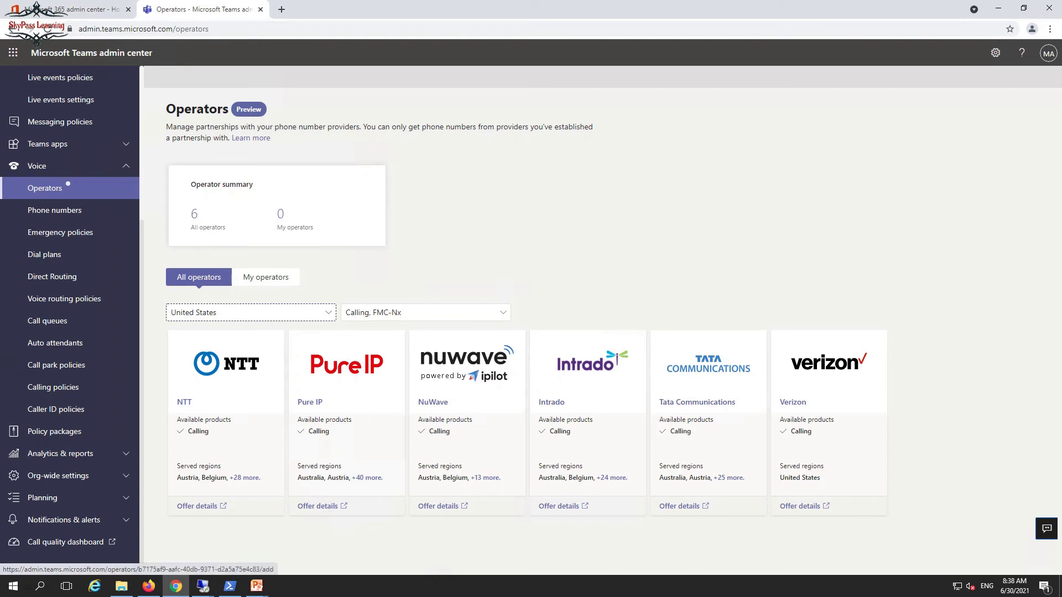
pyautogui.click(250, 312)
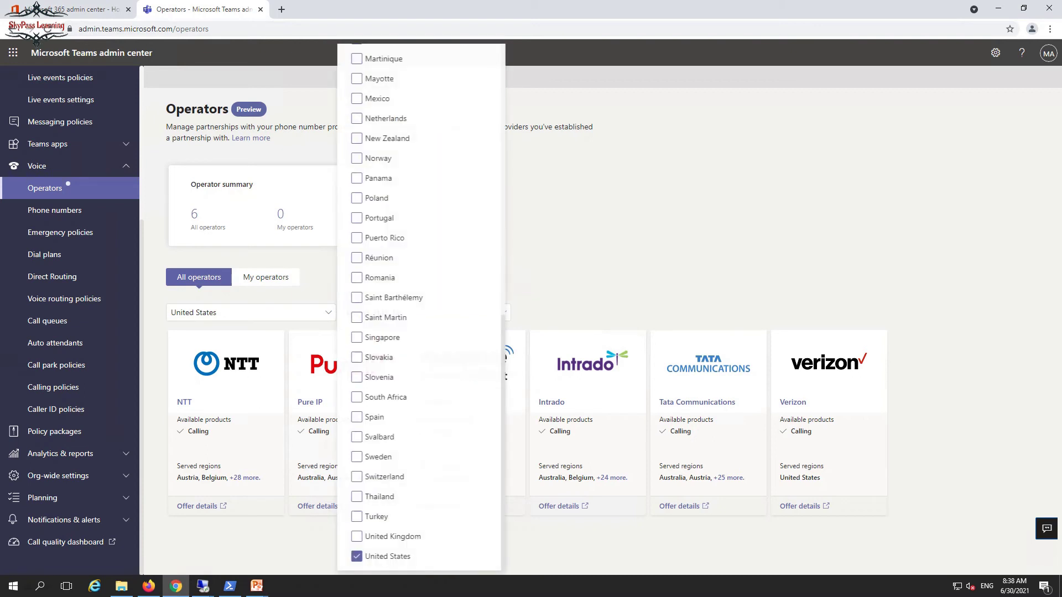
pyautogui.click(504, 313)
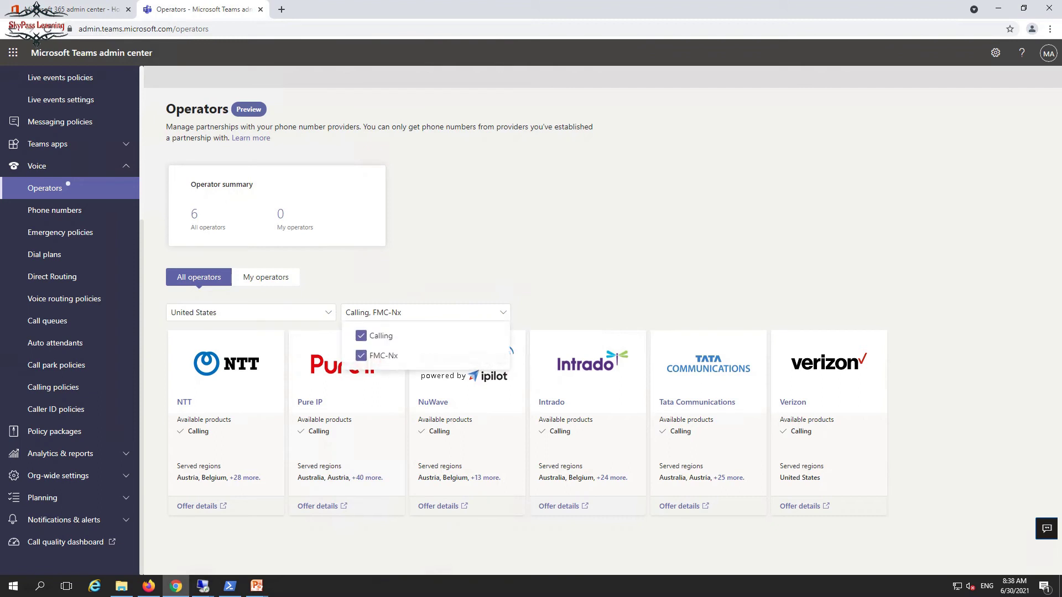
pyautogui.press('Down')
pyautogui.press('Tab')
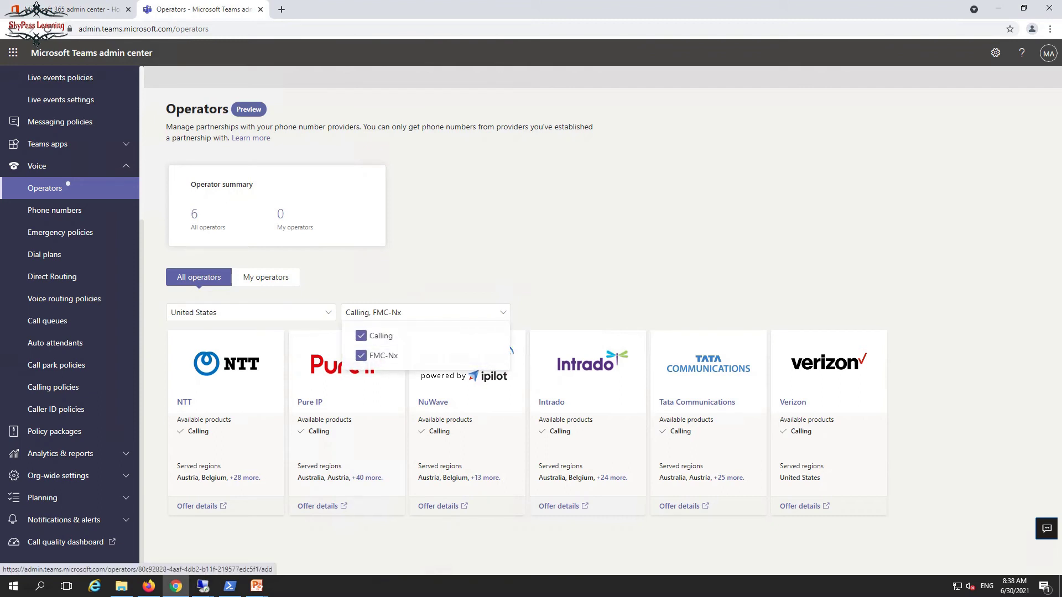
pyautogui.press('Escape')
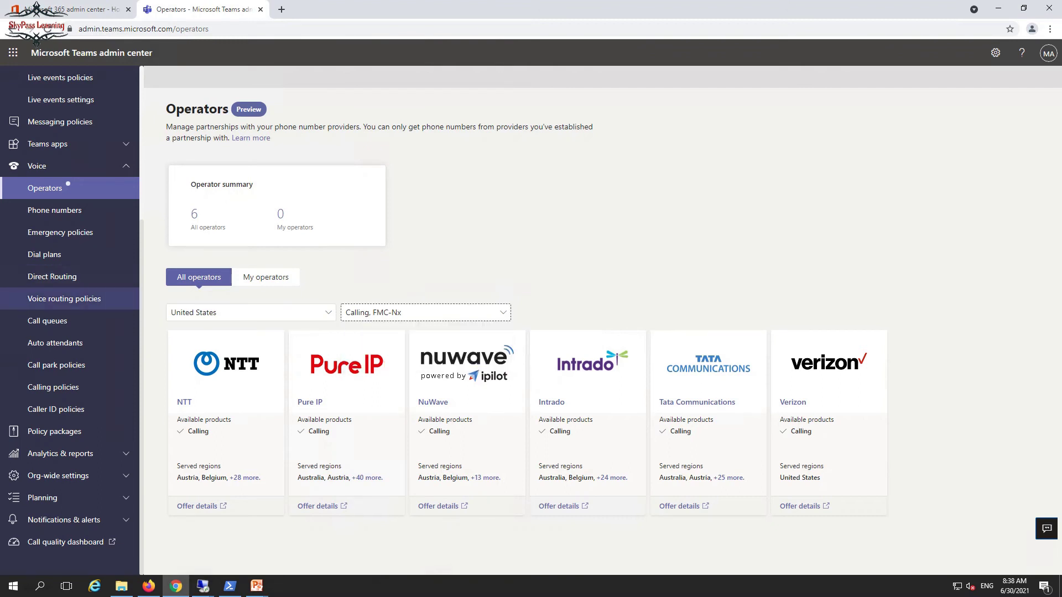
pyautogui.press('Tab')
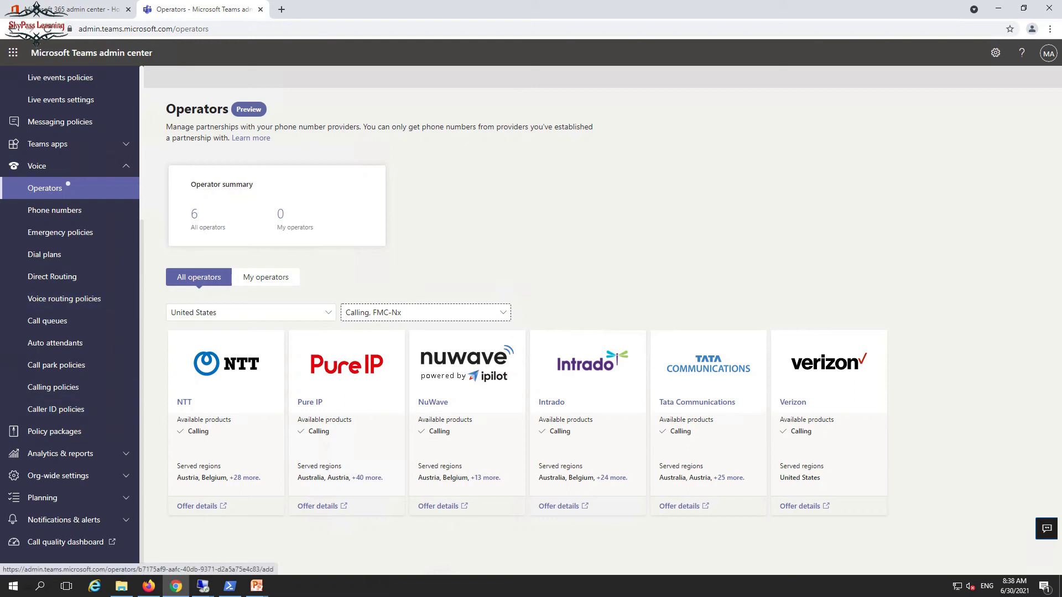
pyautogui.click(265, 276)
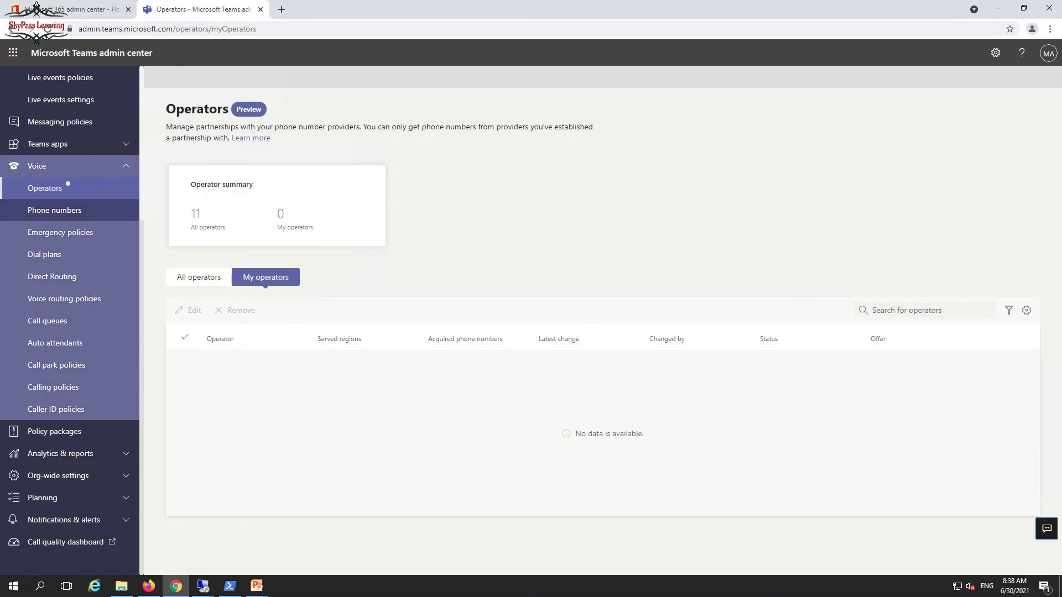
# Start a new phone number order with country Australia and number type Dedicated conference bridge (Toll)
pyautogui.click(54, 210)
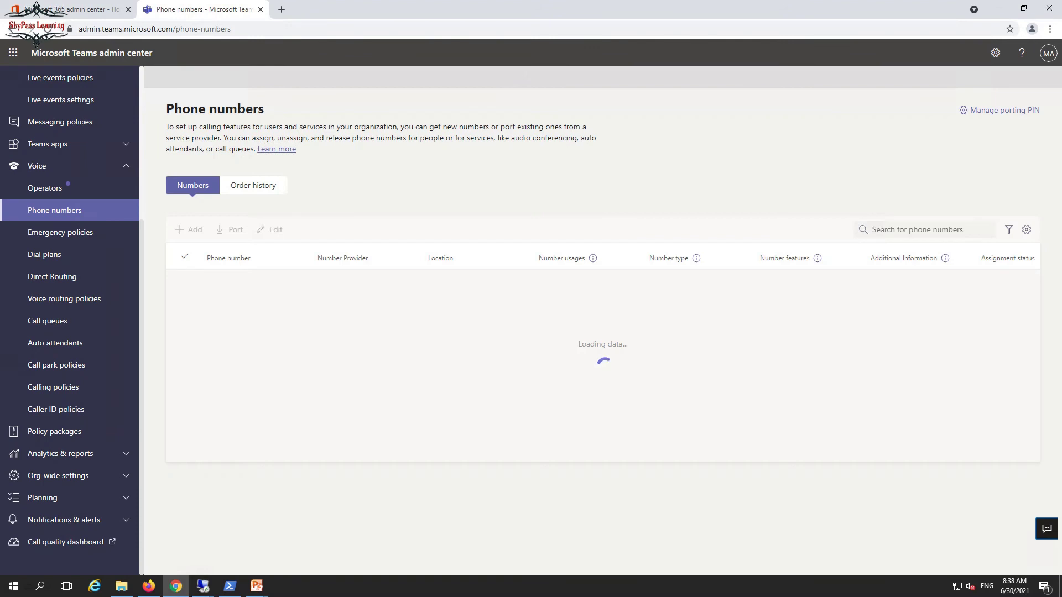
pyautogui.click(188, 229)
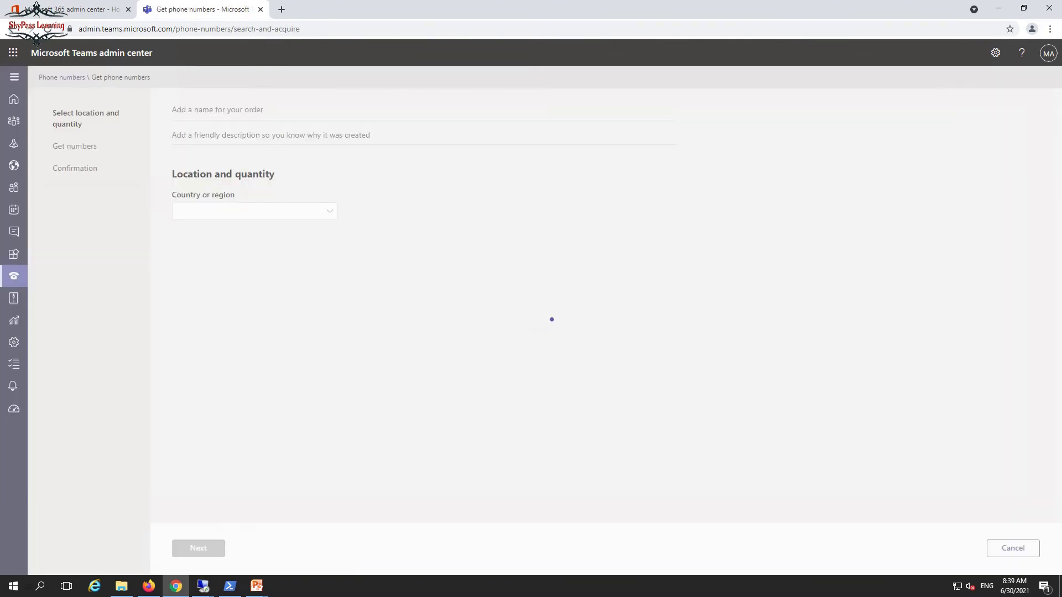
pyautogui.click(255, 210)
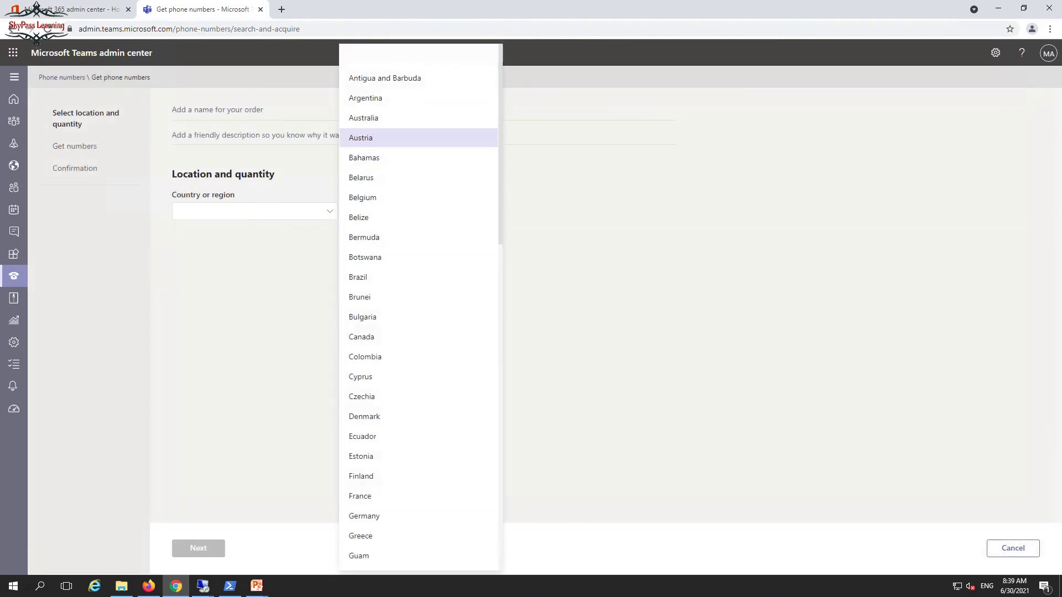
pyautogui.click(364, 118)
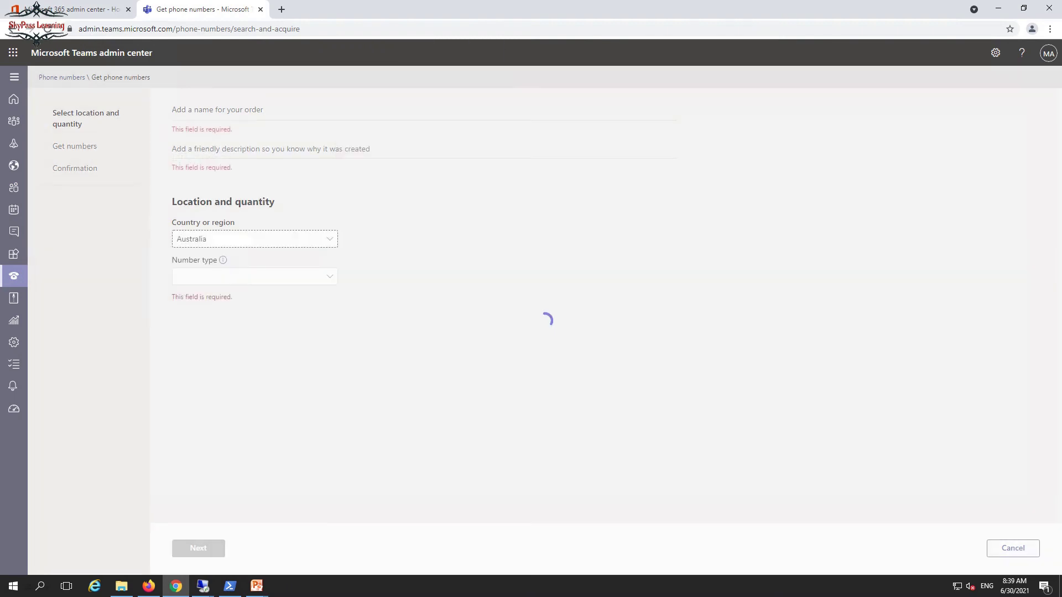
pyautogui.click(255, 276)
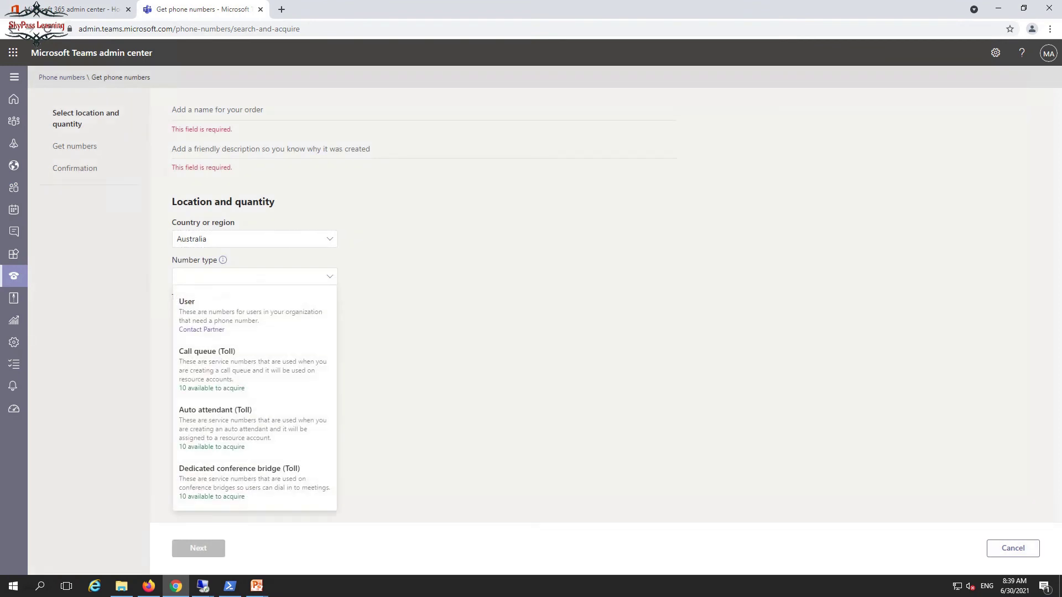
pyautogui.press('Down')
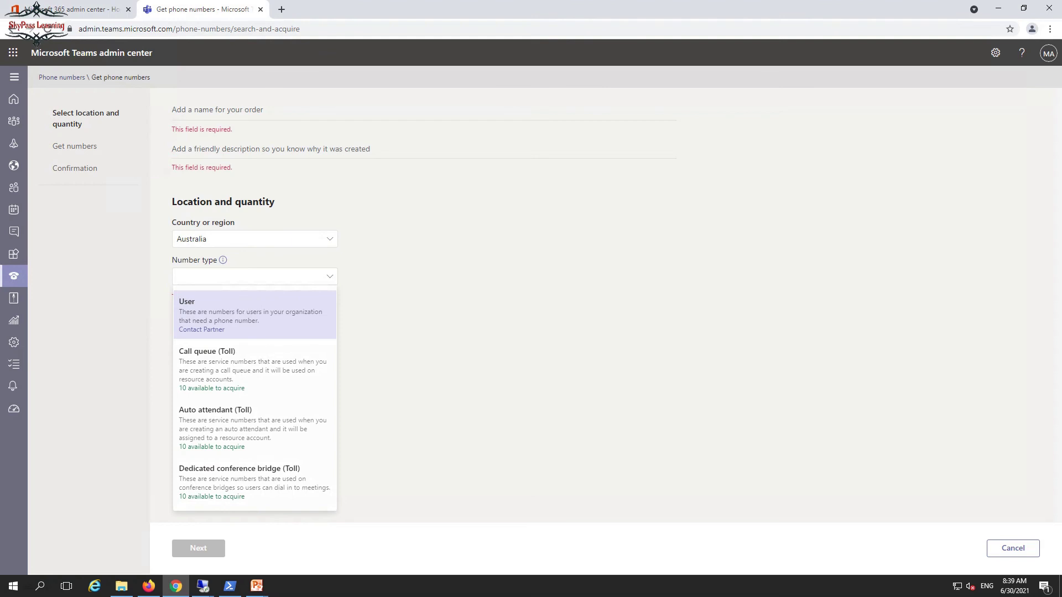
pyautogui.press('Down')
pyautogui.press('Down')
pyautogui.press('Up')
pyautogui.press('Down')
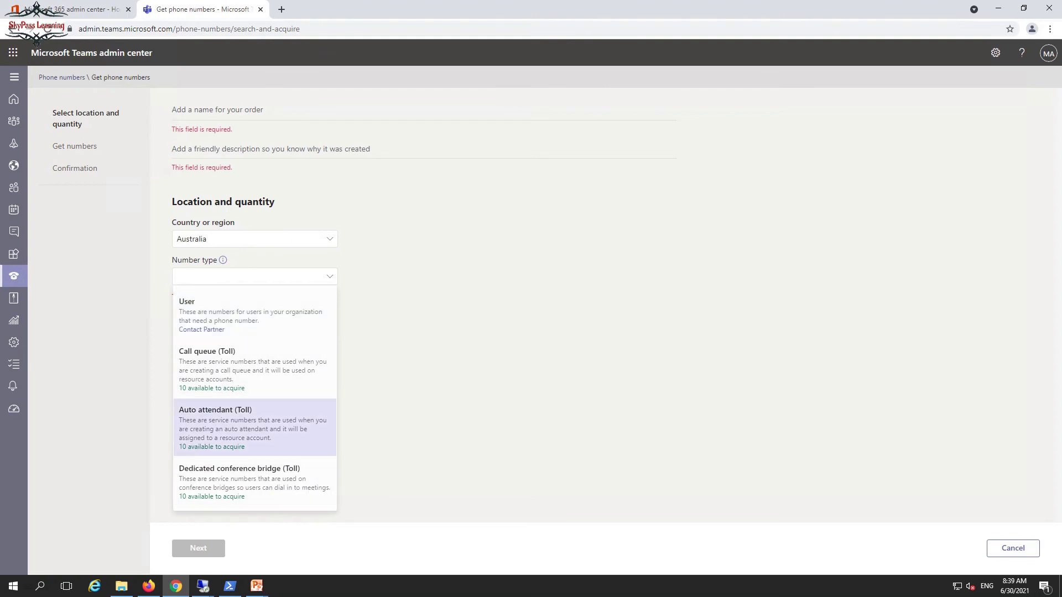
pyautogui.press('Down')
pyautogui.press('Return')
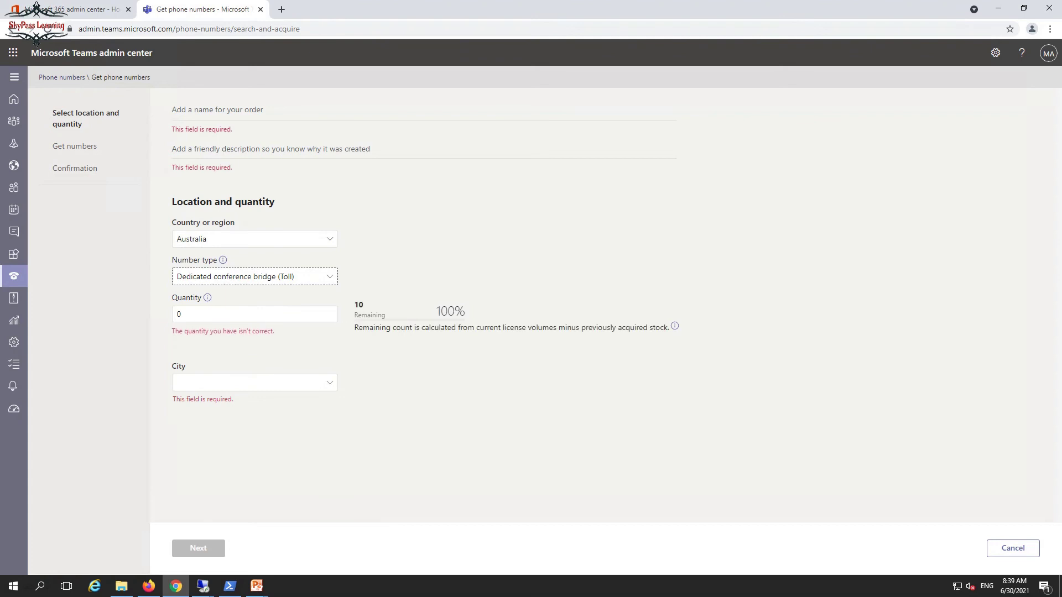
# Change the number type of the Australian order to User
pyautogui.press('Return')
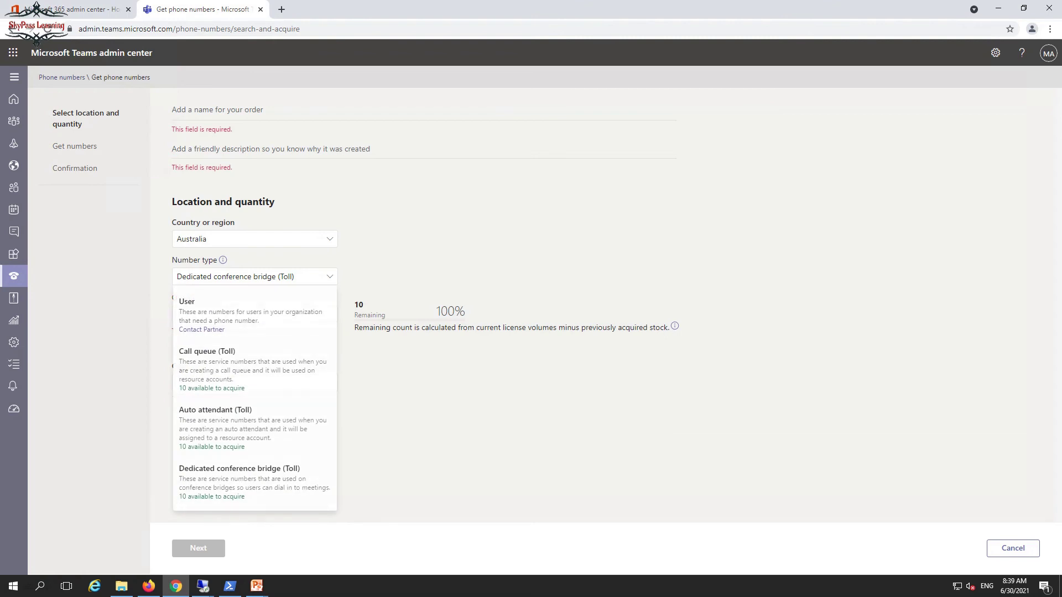
pyautogui.press('Down')
pyautogui.press('Return')
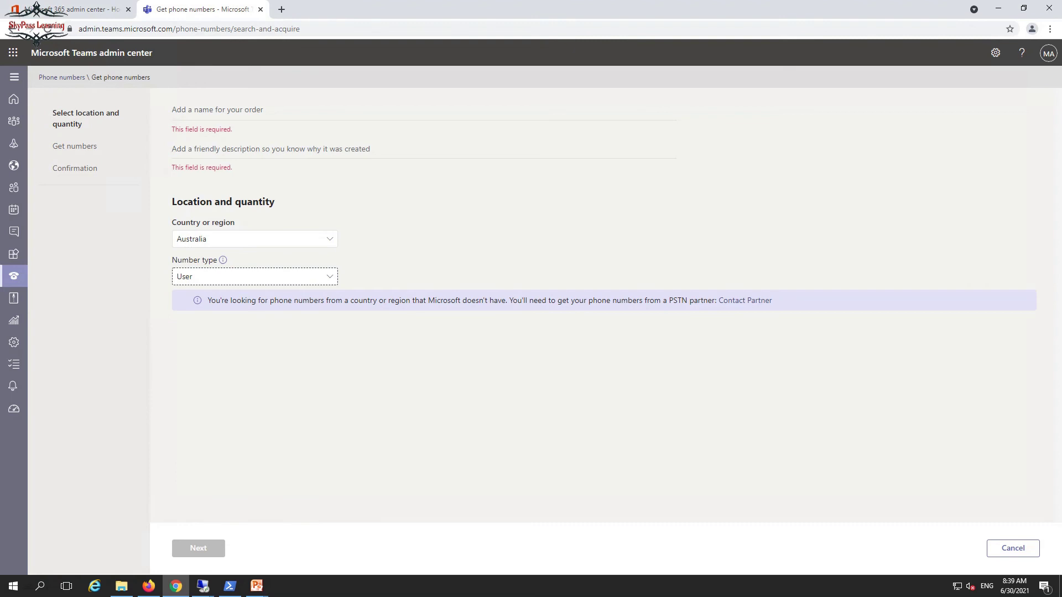
# Change the country or region of the phone number order to United States
pyautogui.click(254, 238)
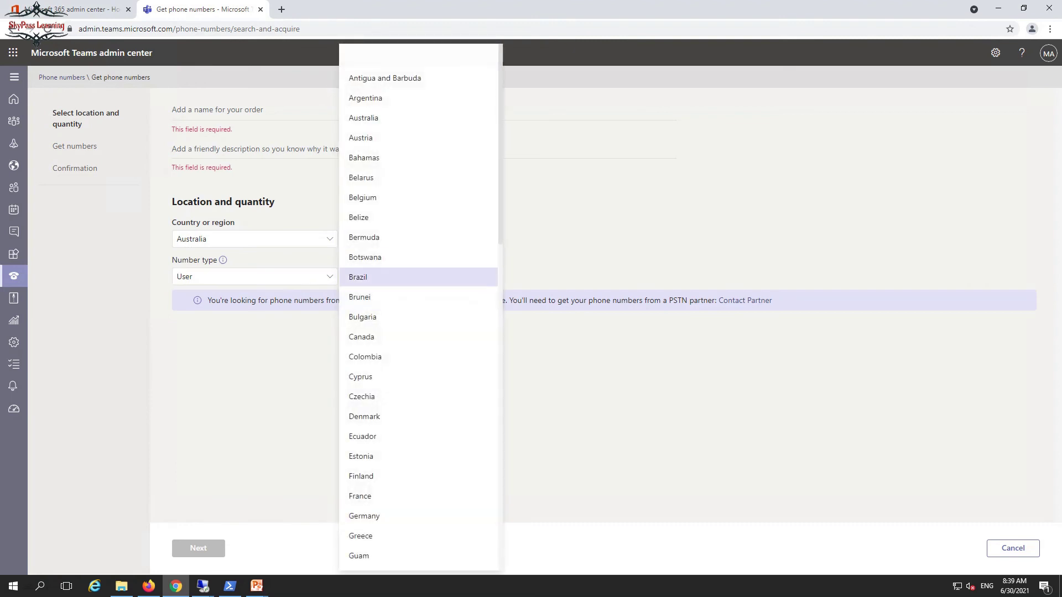
pyautogui.press('Down')
pyautogui.press('Down')
pyautogui.press('Down')
pyautogui.press('Down')
pyautogui.press('Down')
pyautogui.press('Down')
pyautogui.press('Down')
pyautogui.press('Down')
pyautogui.press('Down')
pyautogui.press('Down')
pyautogui.press('Down')
pyautogui.press('Down')
pyautogui.press('Down')
pyautogui.press('Down')
pyautogui.press('Down')
pyautogui.press('Down')
pyautogui.press('Down')
pyautogui.press('Down')
pyautogui.press('Down')
pyautogui.press('Down')
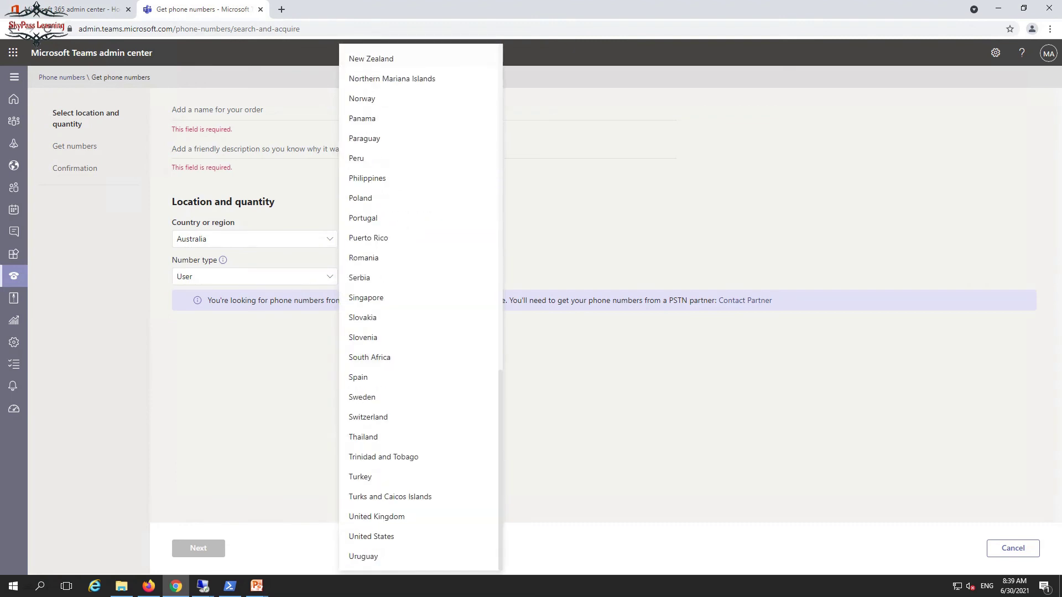
pyautogui.press('Down')
pyautogui.press('Return')
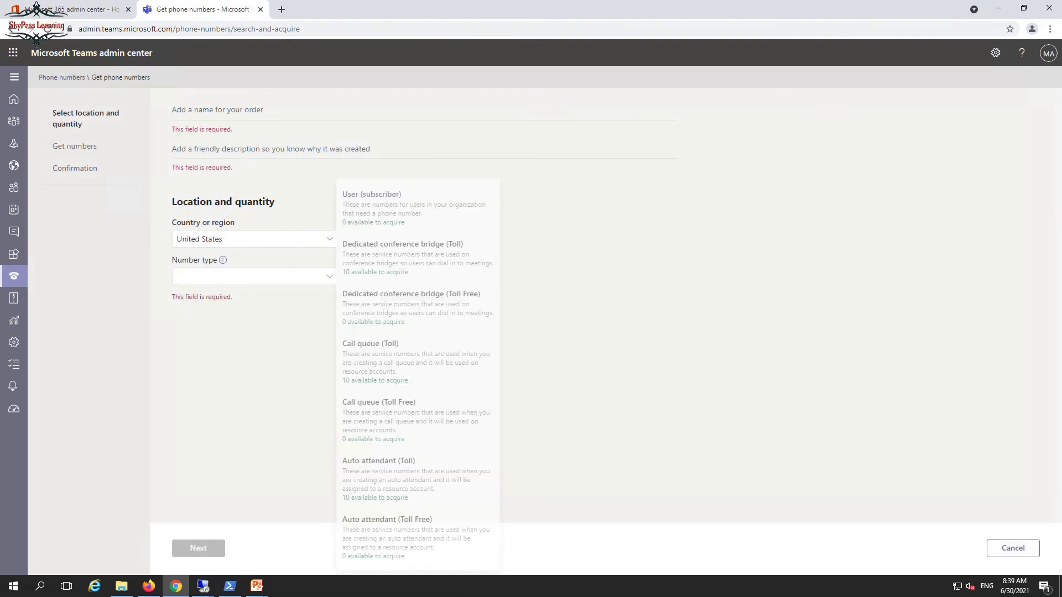
# Set the order's number type to User (subscriber), and return to the Phone numbers page without placing the order
pyautogui.press('Tab')
pyautogui.press('Return')
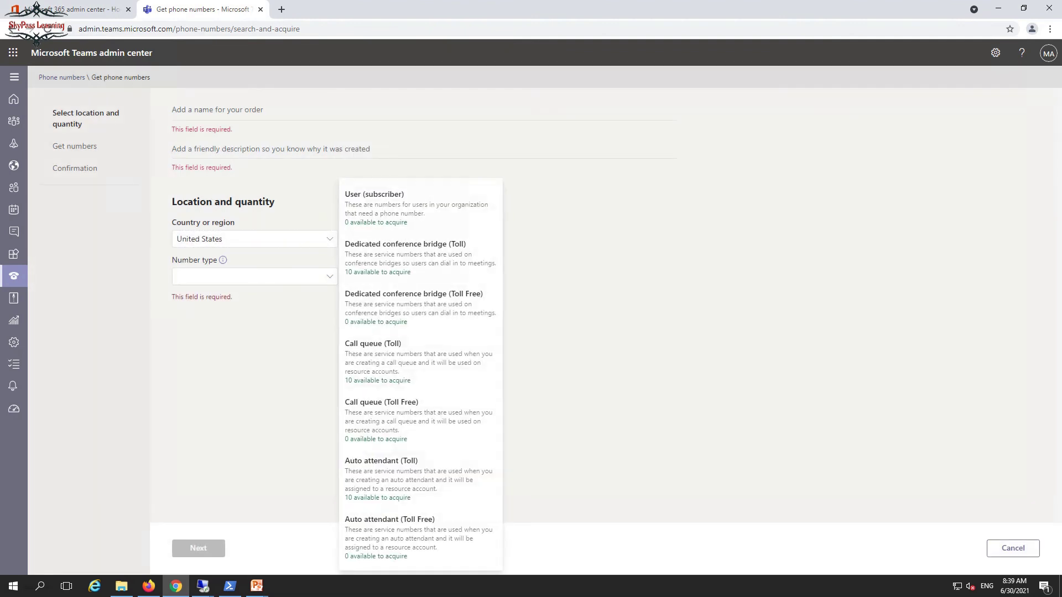
pyautogui.press('Down')
pyautogui.press('Return')
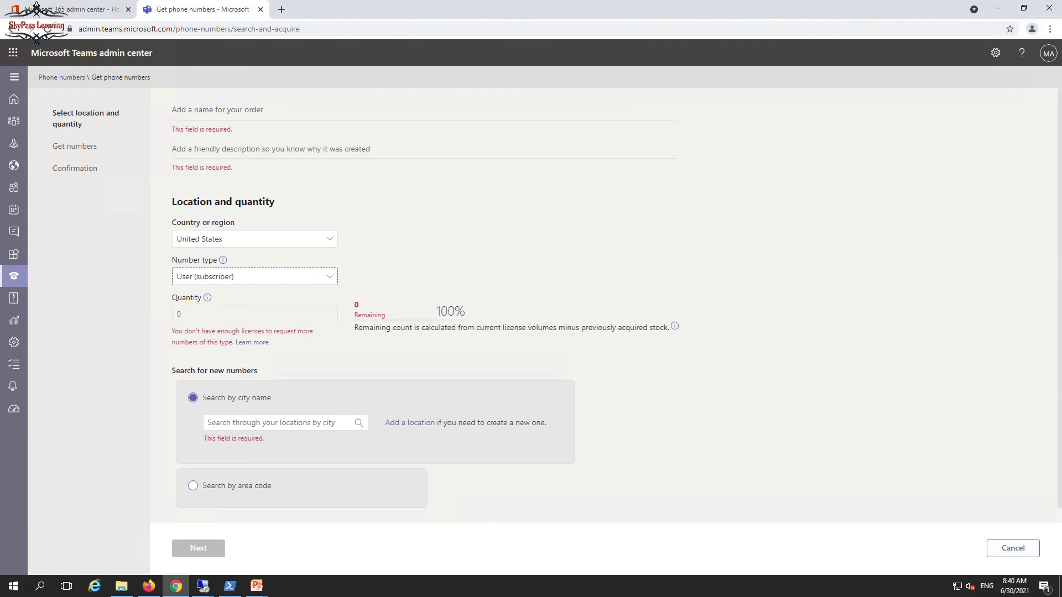
pyautogui.click(61, 77)
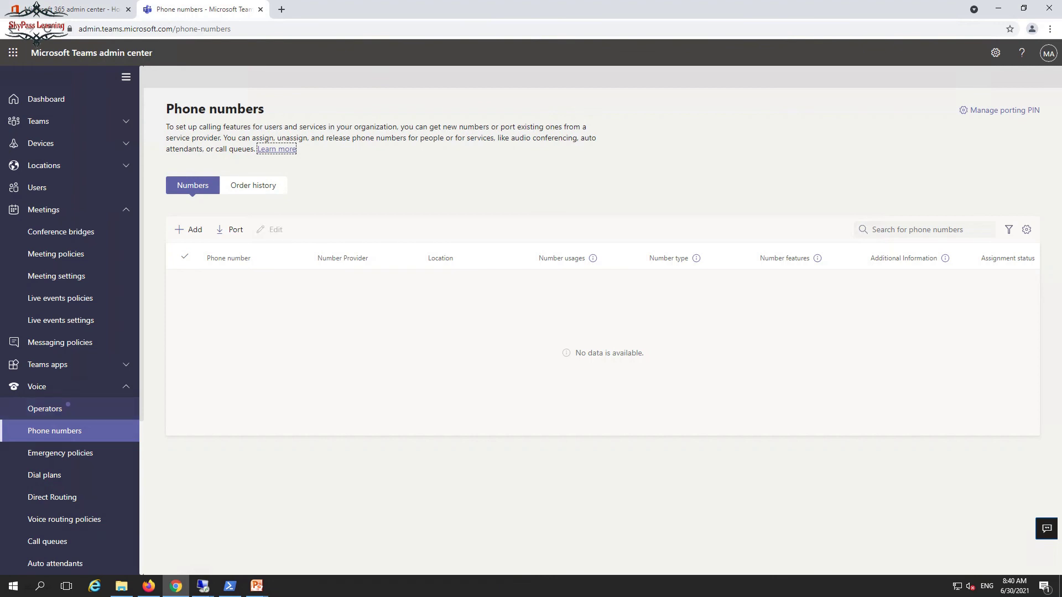
# Check the phone number order history, and view the Manage phone numbers for users slide in PowerPoint
pyautogui.click(254, 186)
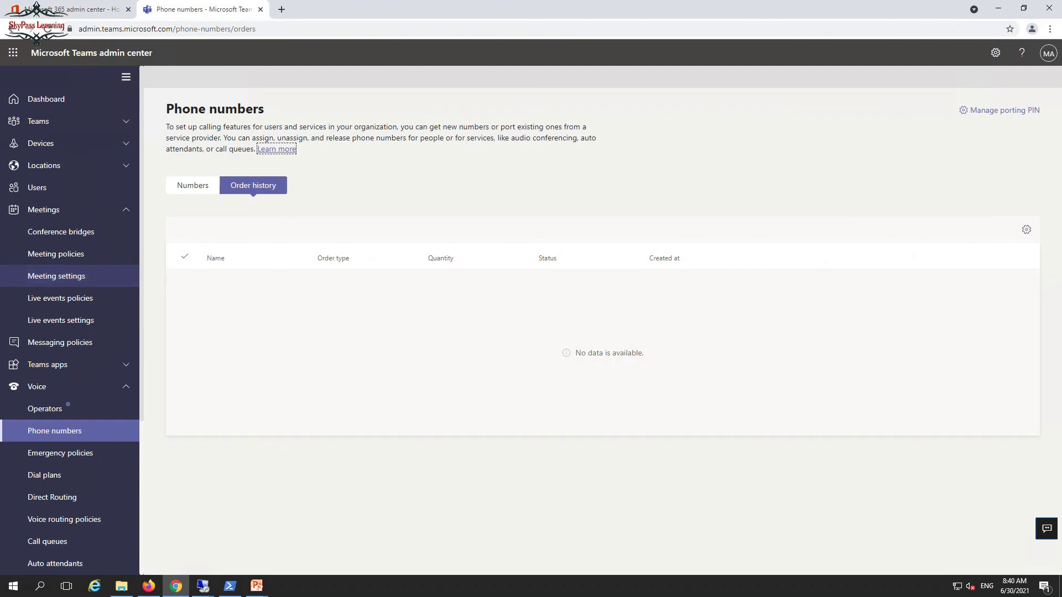
pyautogui.click(192, 185)
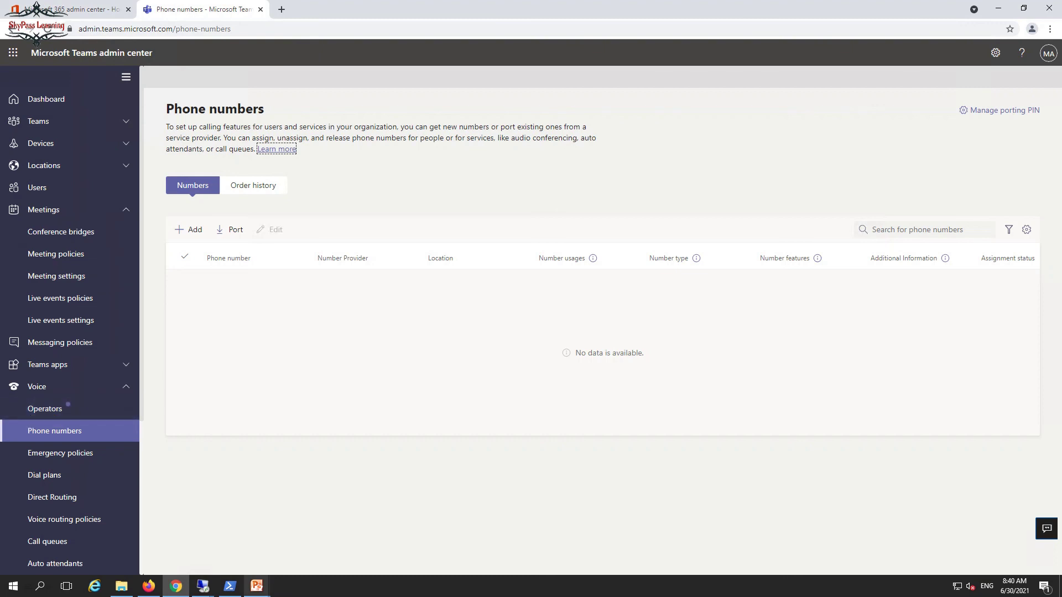
pyautogui.click(256, 586)
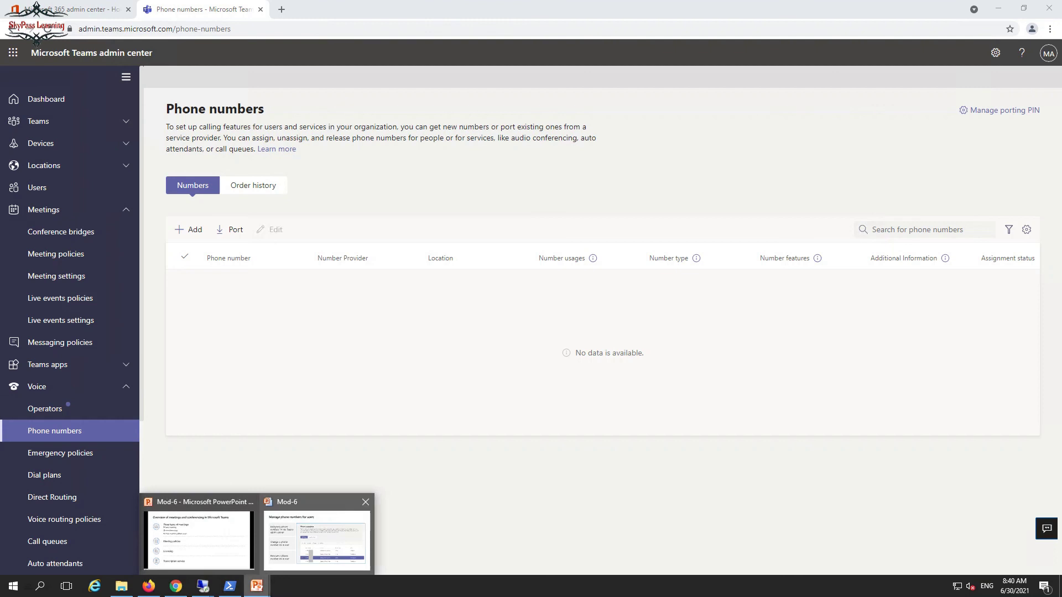
pyautogui.moveTo(317, 534)
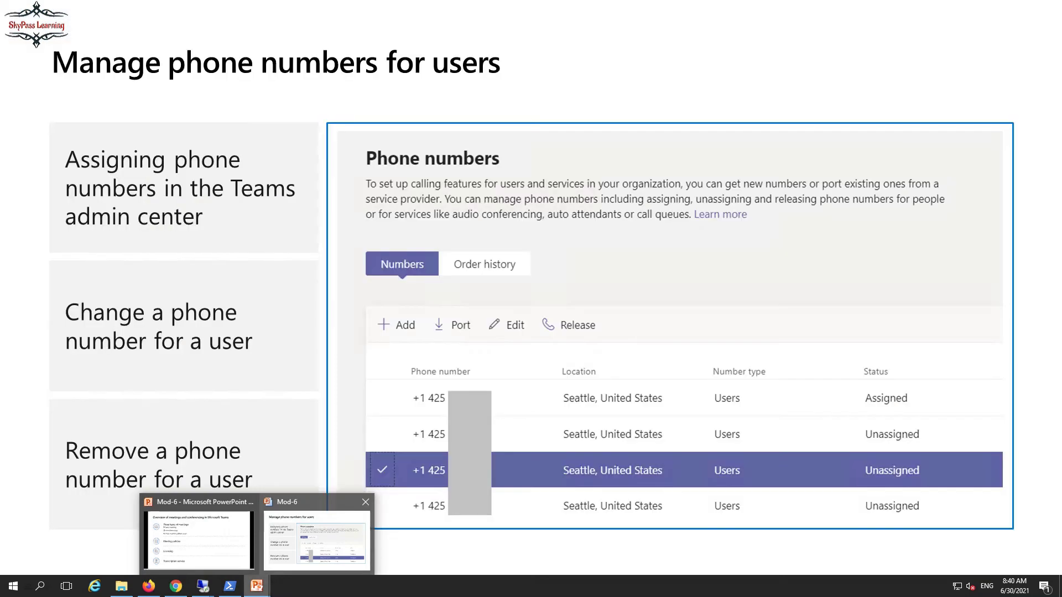
pyautogui.click(317, 533)
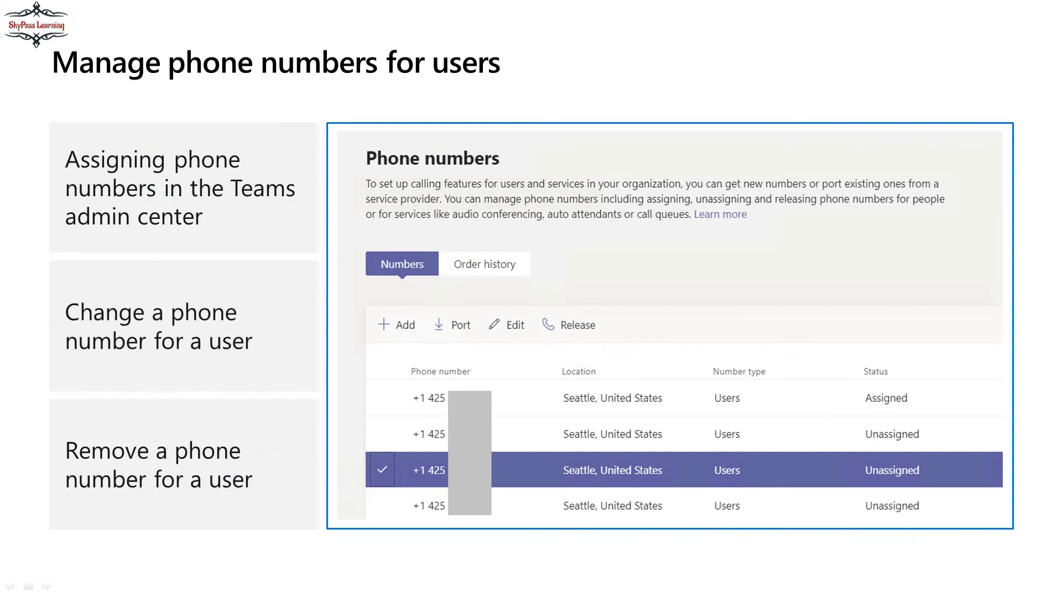
# Return to the Teams admin center and open the Direct Routing page of the voice settings
pyautogui.hotkey('alt', 'Tab')
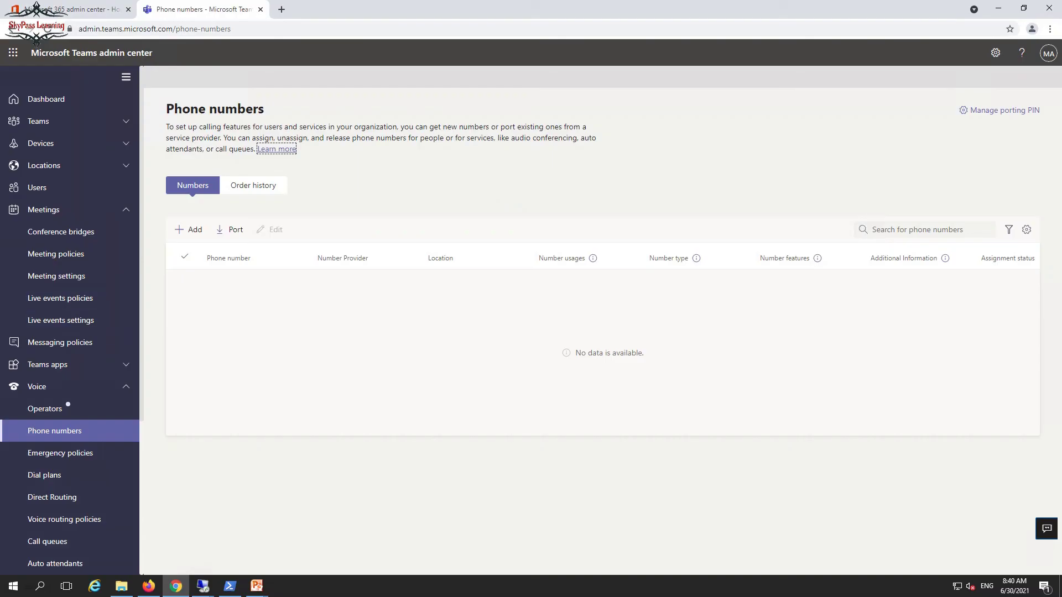
pyautogui.scroll(-2, 69, 409)
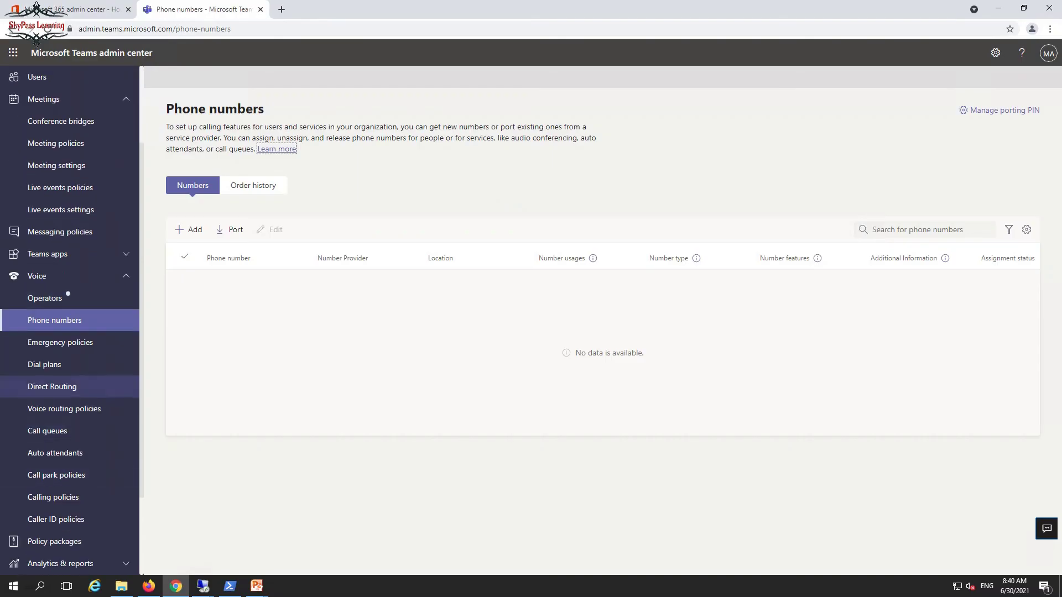
pyautogui.click(52, 386)
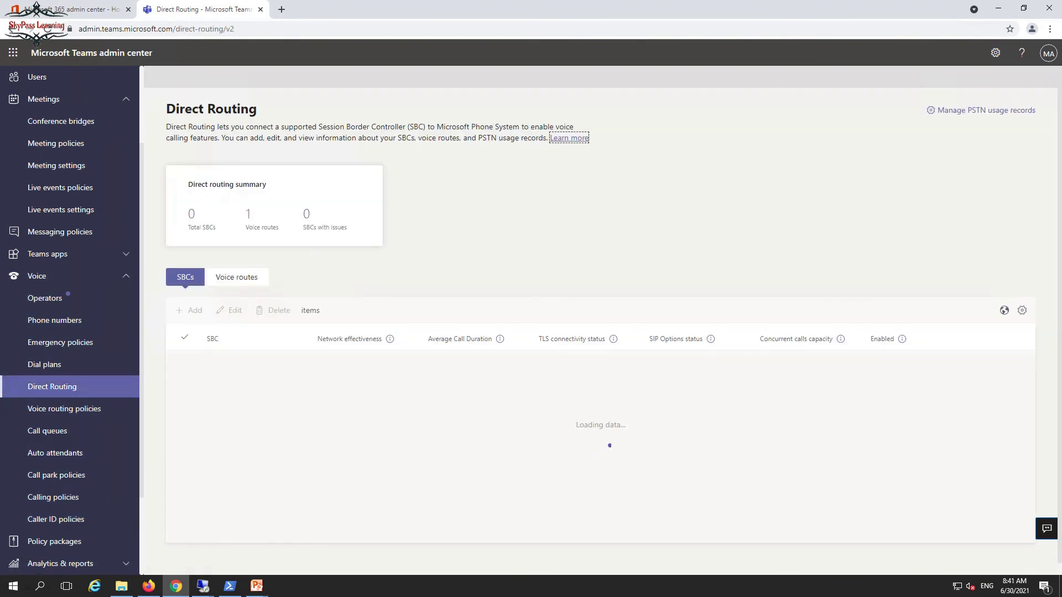
# Look through the SBC settings and location based routing options for adding an SBC, and return to Direct Routing
pyautogui.click(190, 310)
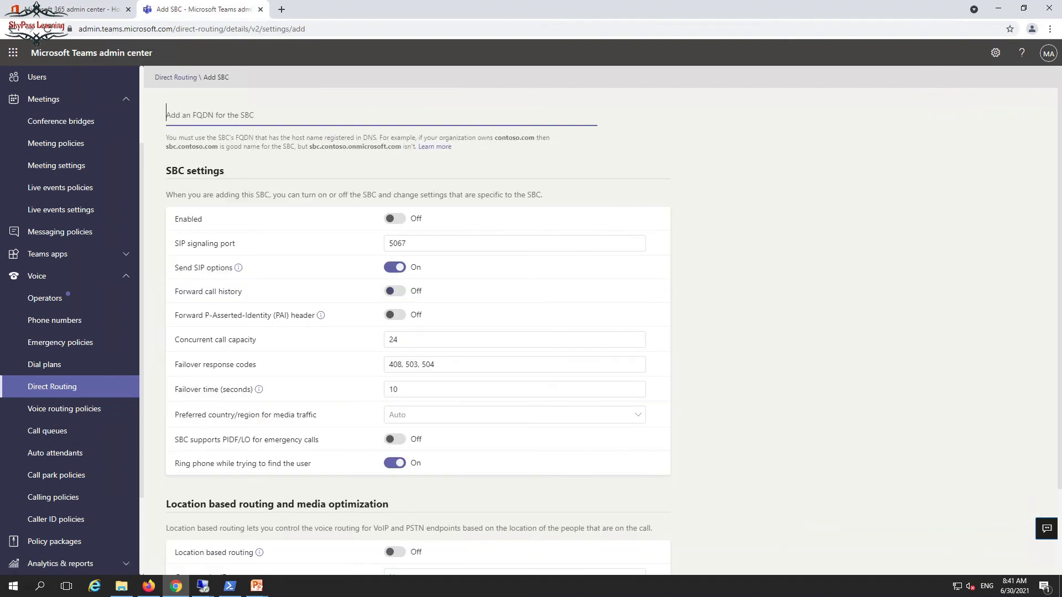
pyautogui.scroll(-2, 418, 332)
pyautogui.scroll(2, 418, 331)
pyautogui.scroll(-2, 418, 332)
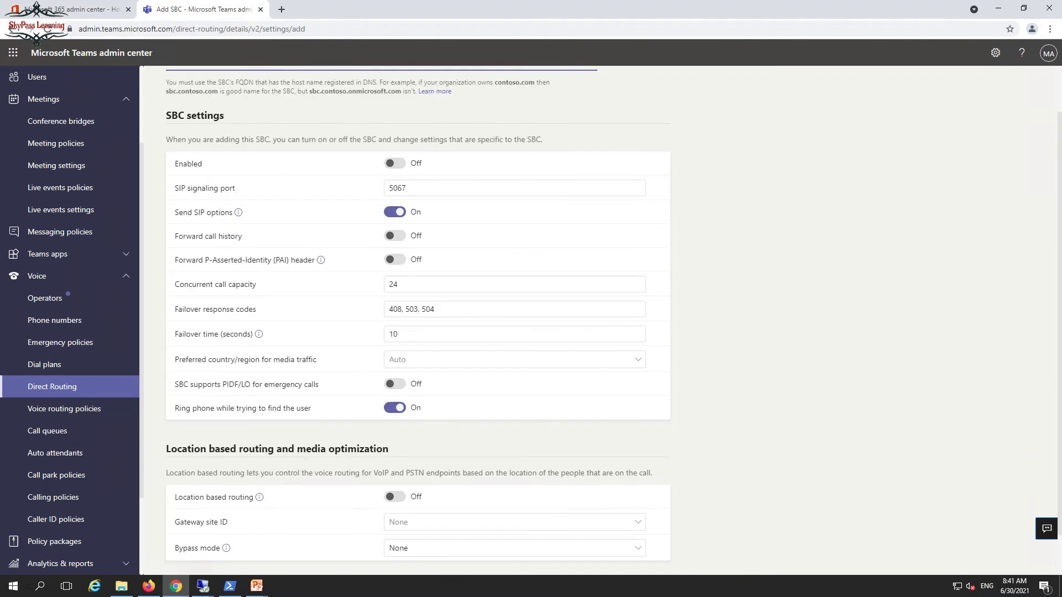
pyautogui.hotkey('alt', 'Left')
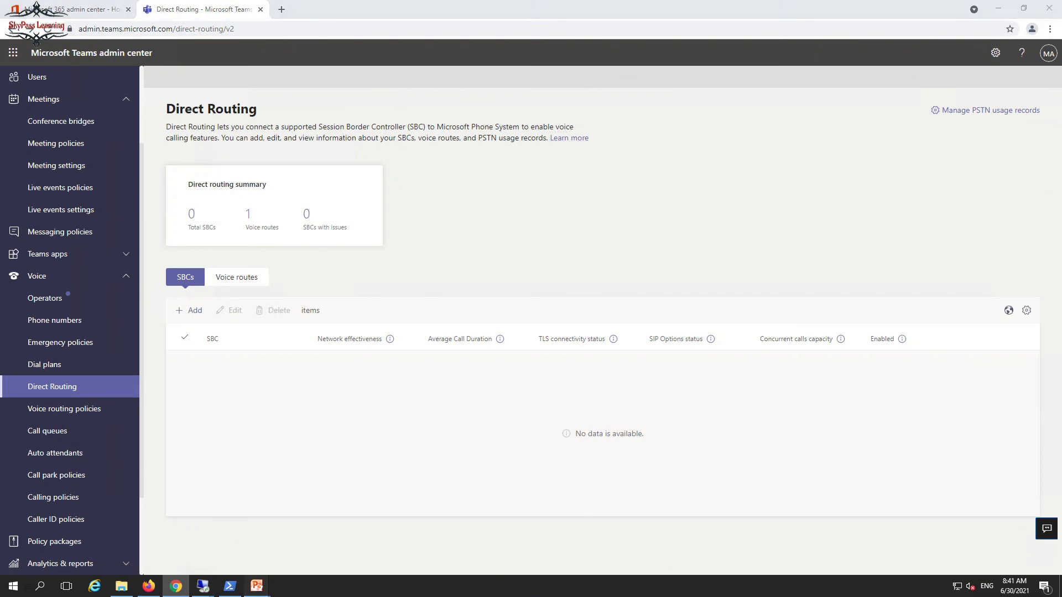
# Switch to the PowerPoint slide show and view the Manage voice settings for users slide
pyautogui.moveTo(257, 586)
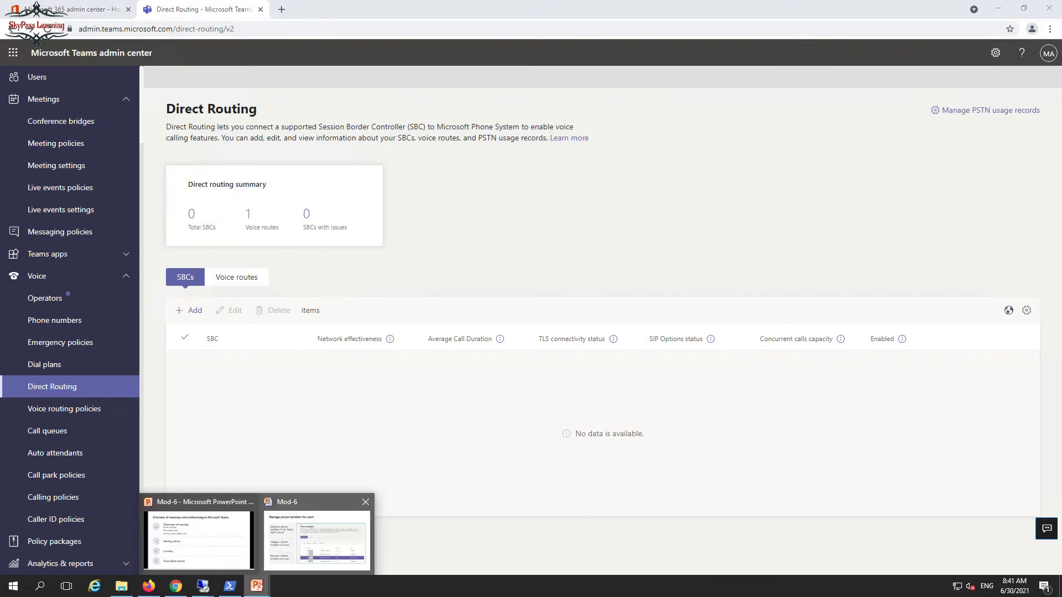
pyautogui.click(317, 539)
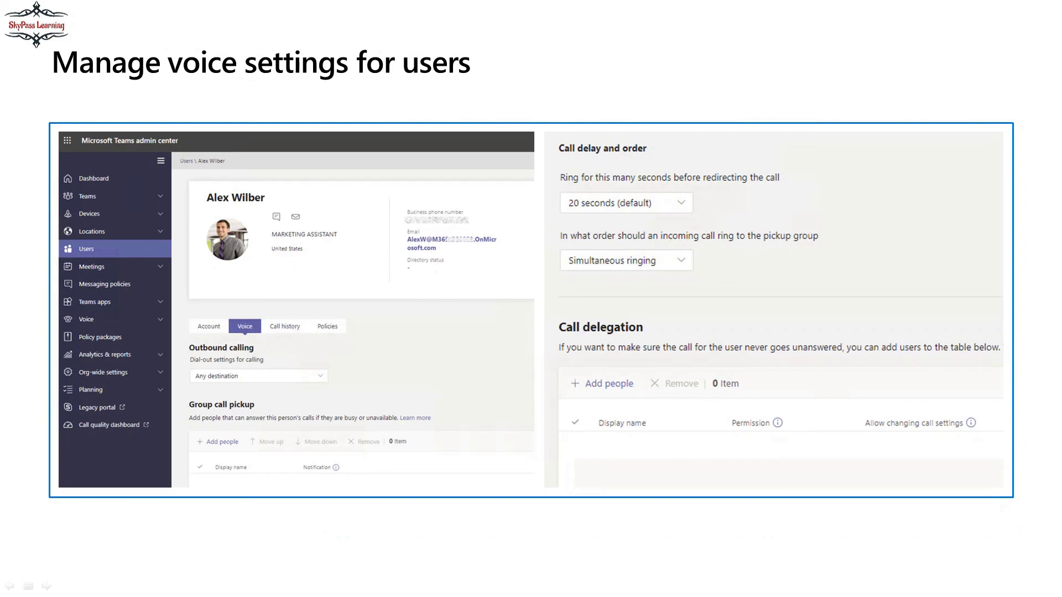
pyautogui.press('space')
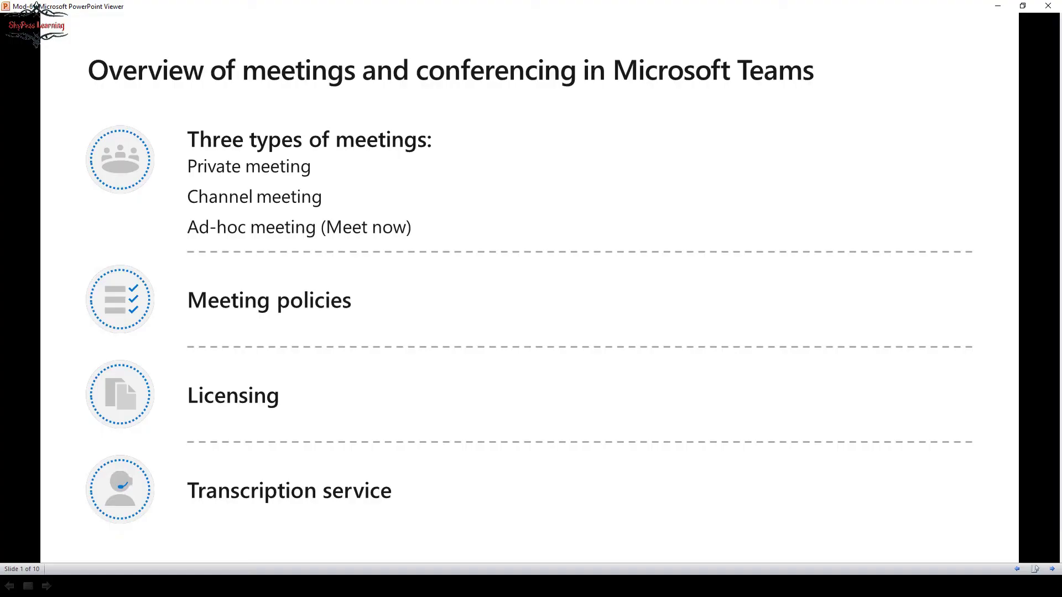
# Return to the Teams admin center and open the marketing assistant's profile from the Users page
pyautogui.click(175, 585)
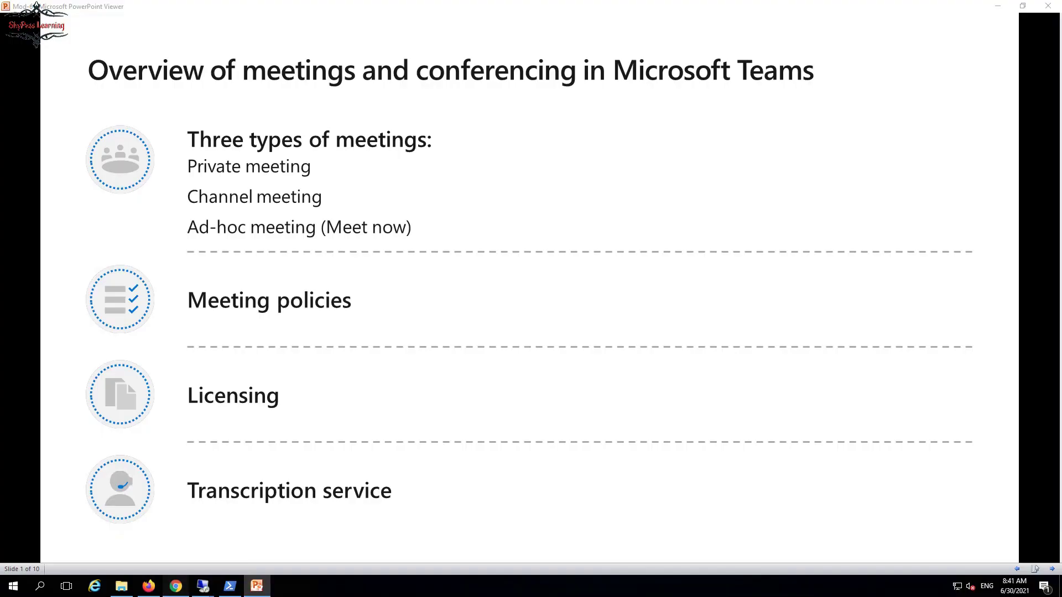
pyautogui.scroll(2, 61, 187)
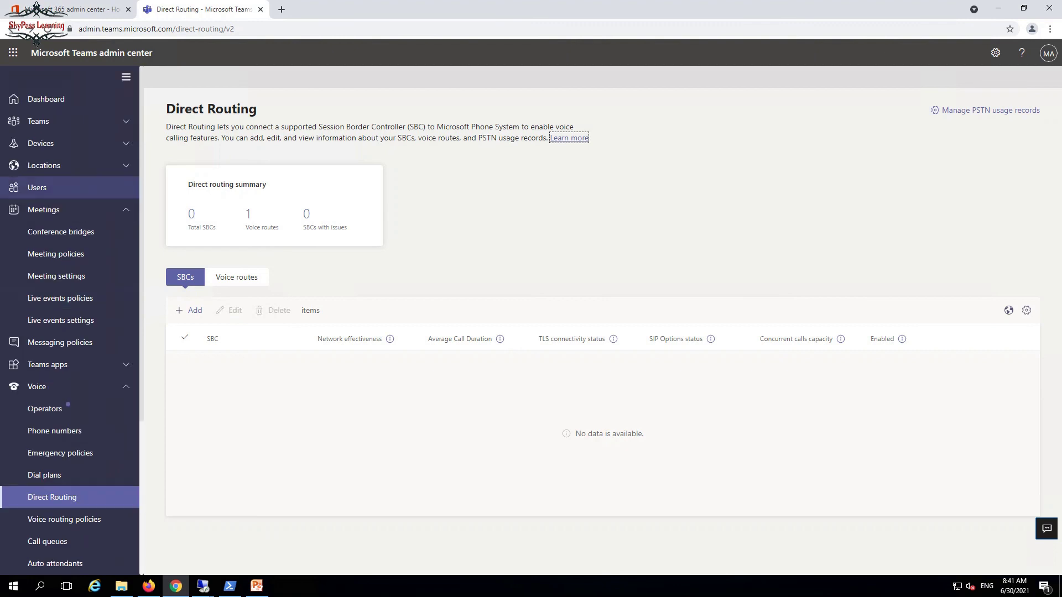
pyautogui.doubleClick(61, 121)
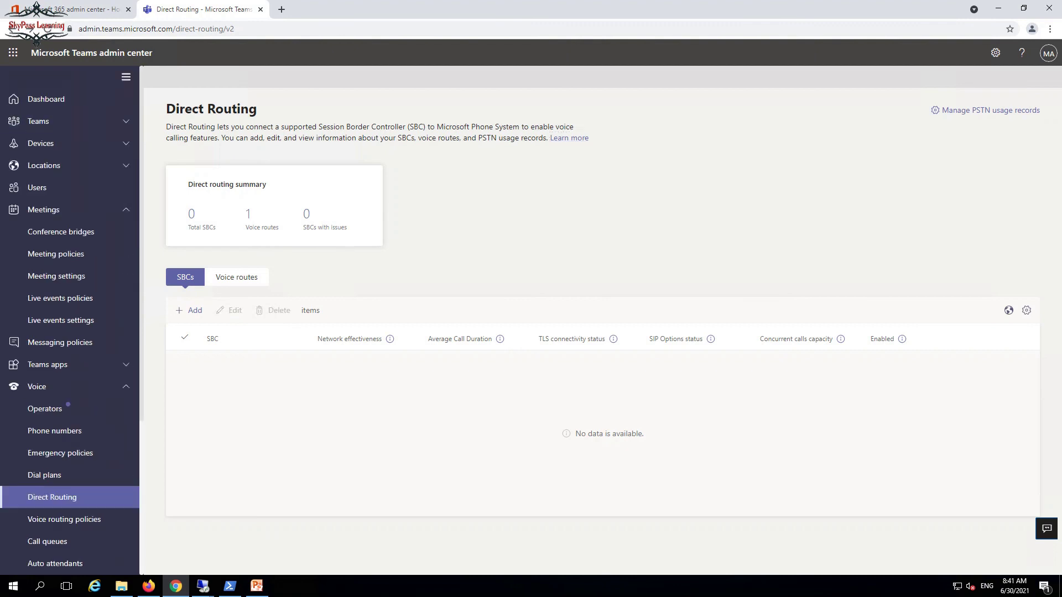
pyautogui.click(37, 187)
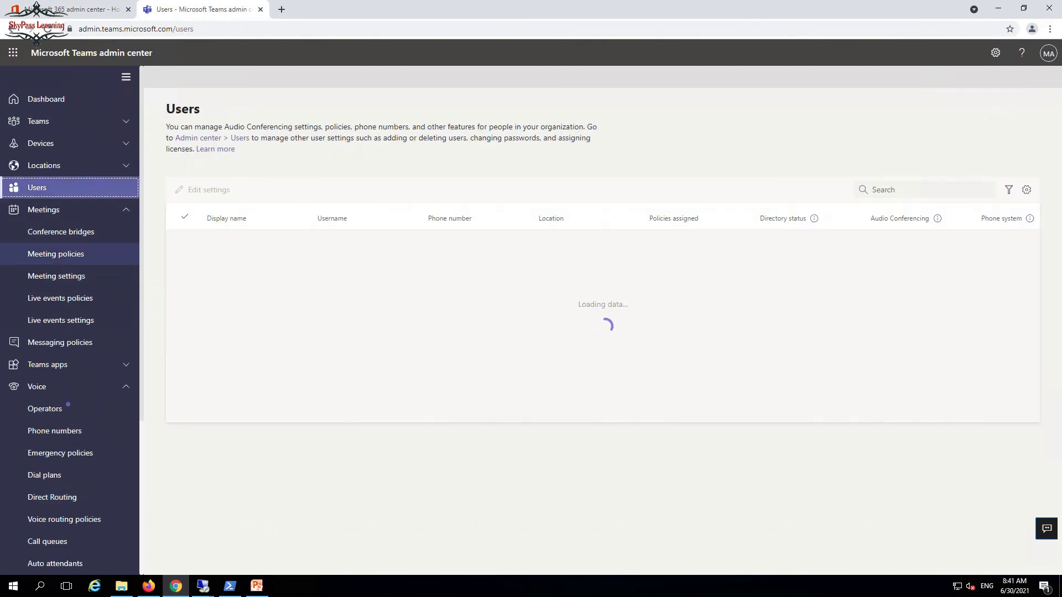
pyautogui.click(226, 243)
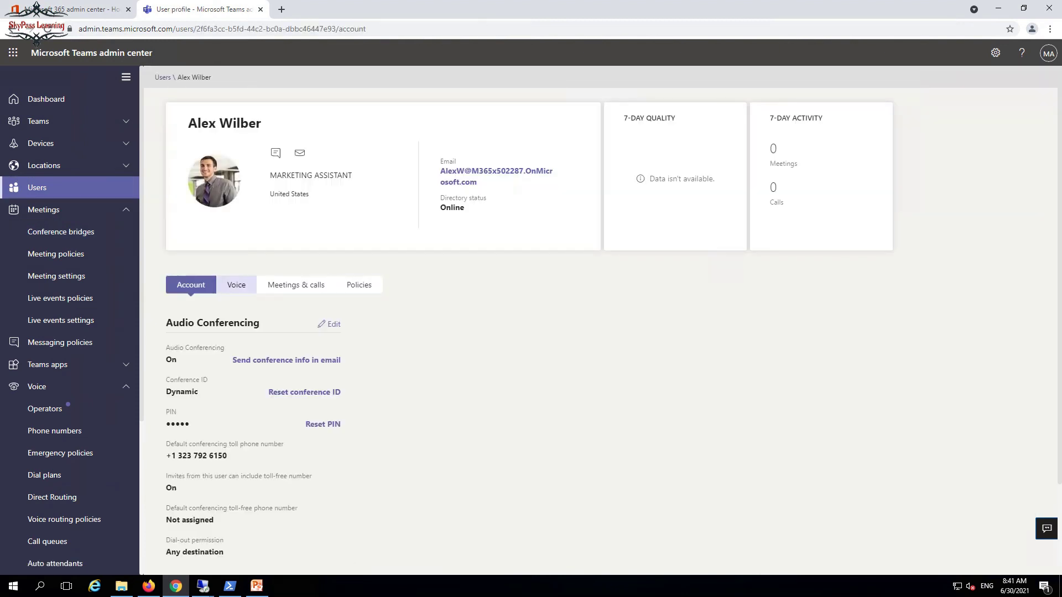
# Examine the user's voice settings, covering outbound calling, group call pickup, call delay and order, and call delegation
pyautogui.click(236, 284)
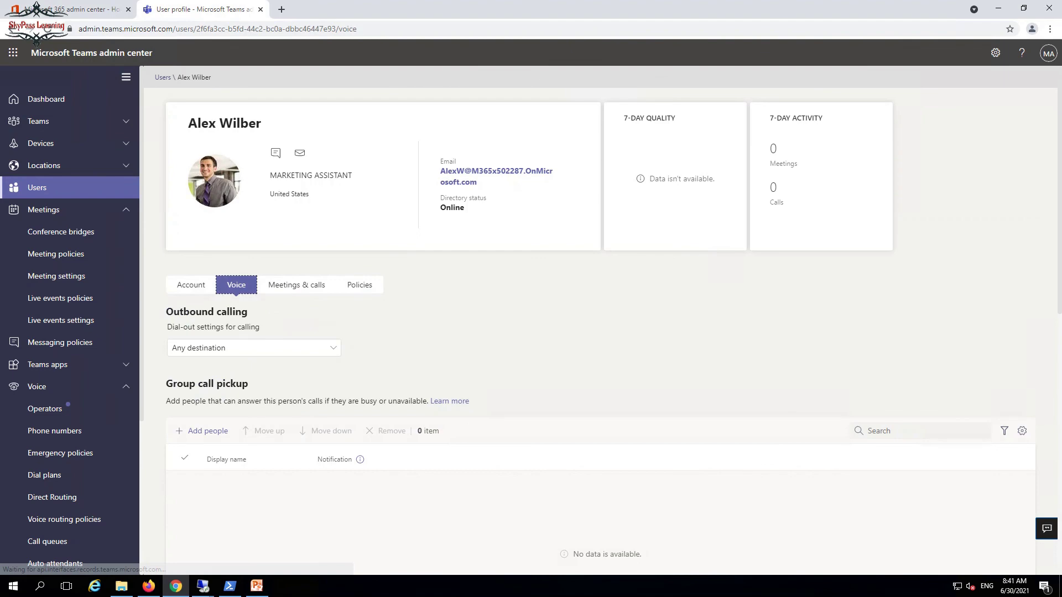
pyautogui.scroll(-1, 600, 321)
pyautogui.scroll(-2, 599, 320)
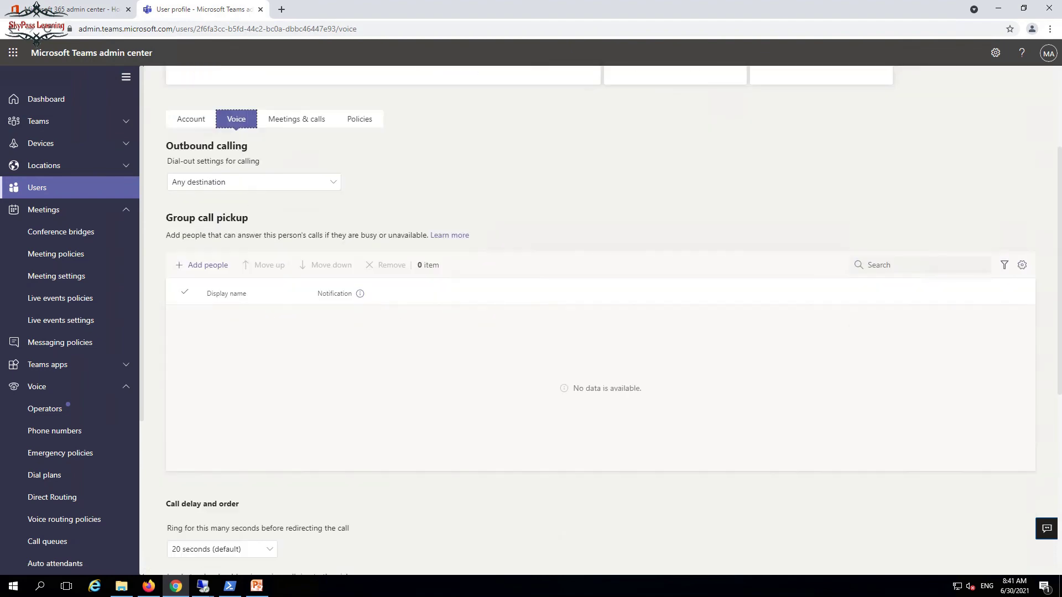
pyautogui.scroll(-1, 600, 321)
pyautogui.scroll(-1, 600, 320)
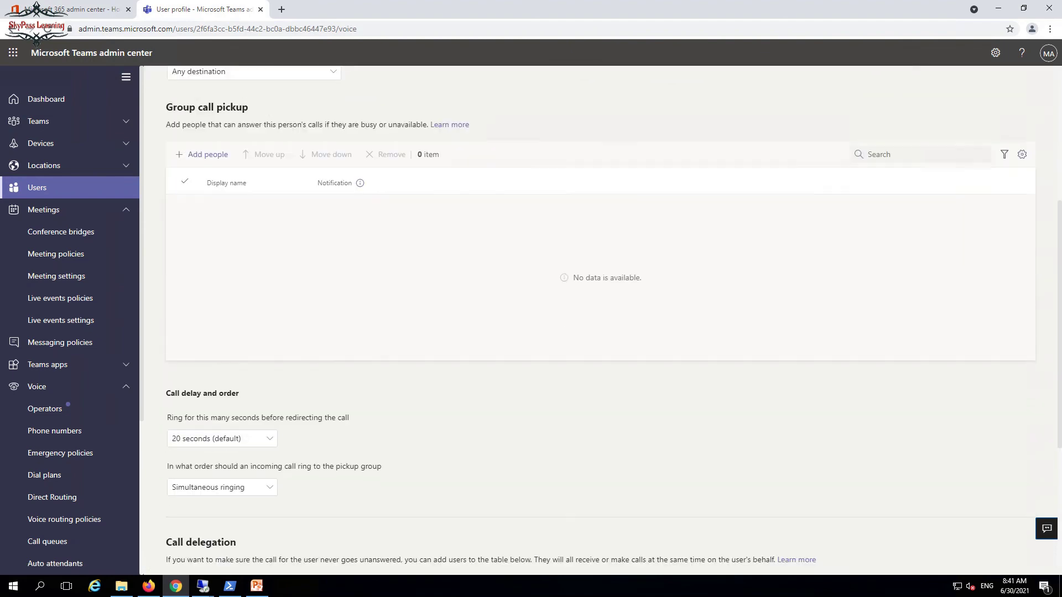
pyautogui.scroll(2, 599, 320)
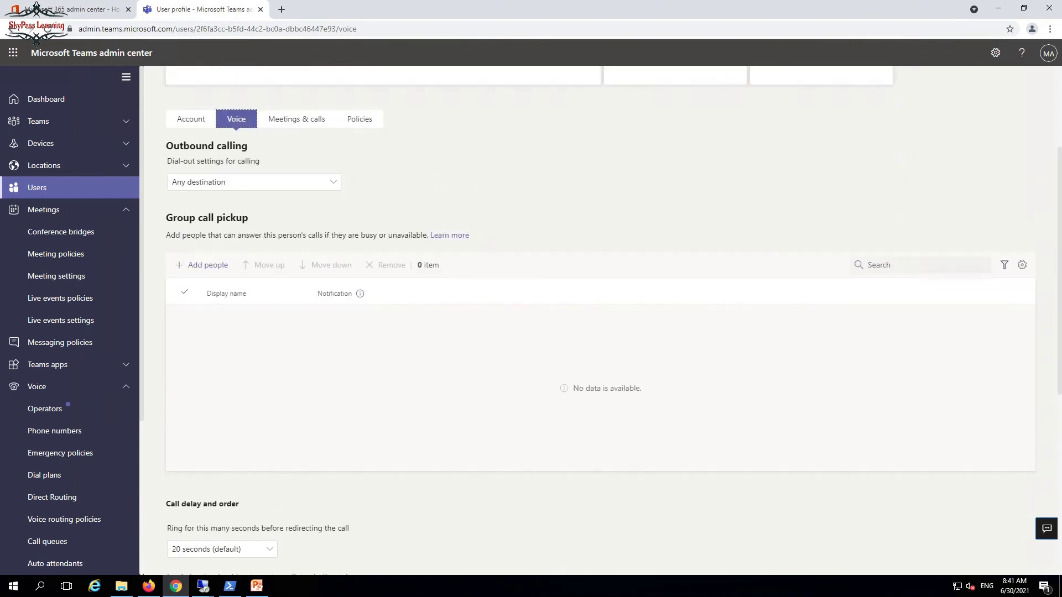
pyautogui.scroll(-5, 600, 321)
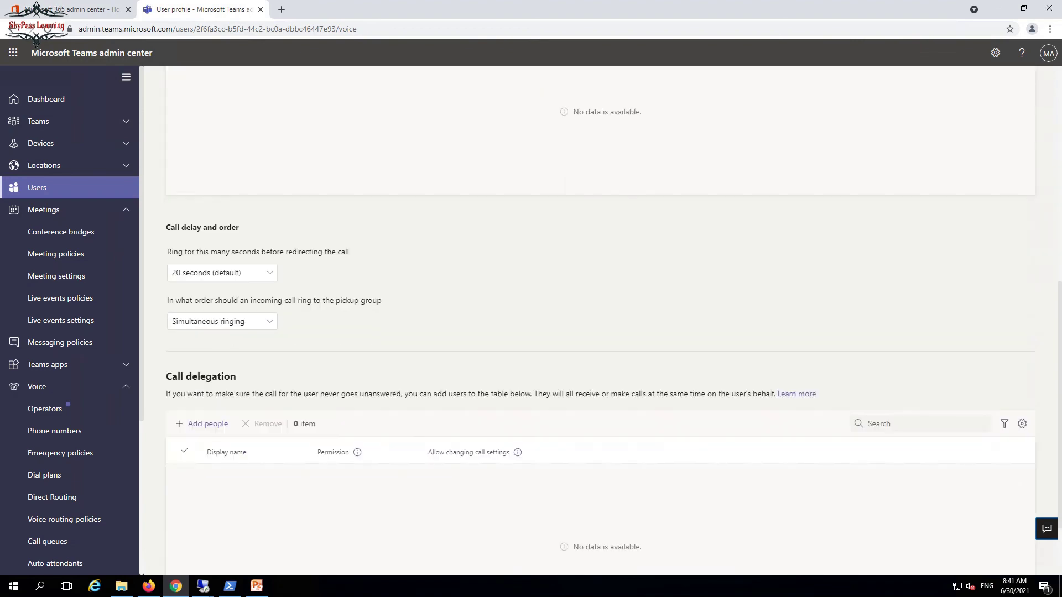
pyautogui.scroll(-1, 600, 321)
pyautogui.scroll(1, 600, 321)
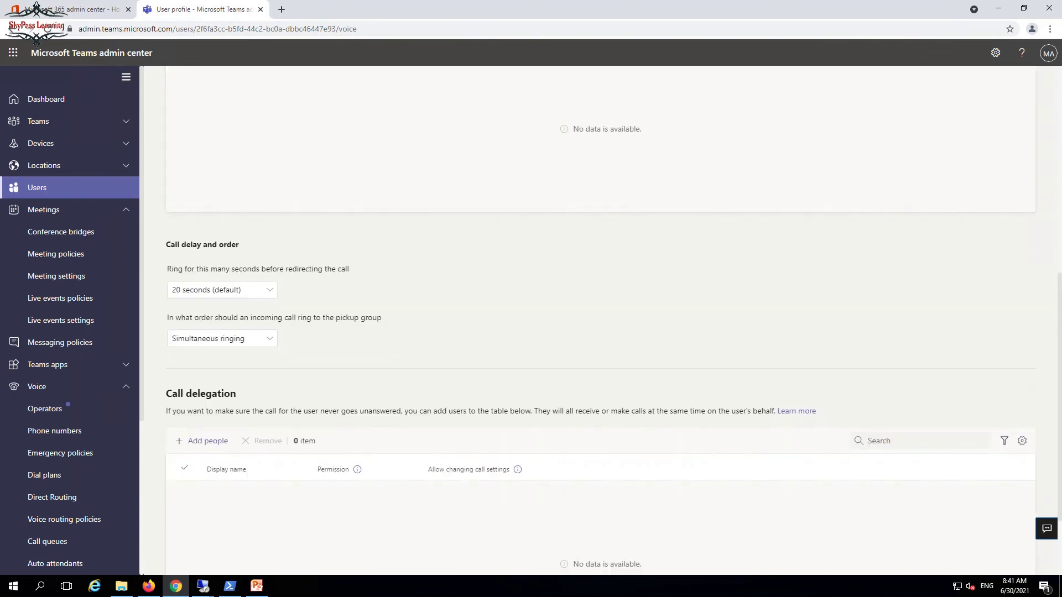
pyautogui.scroll(6, 600, 321)
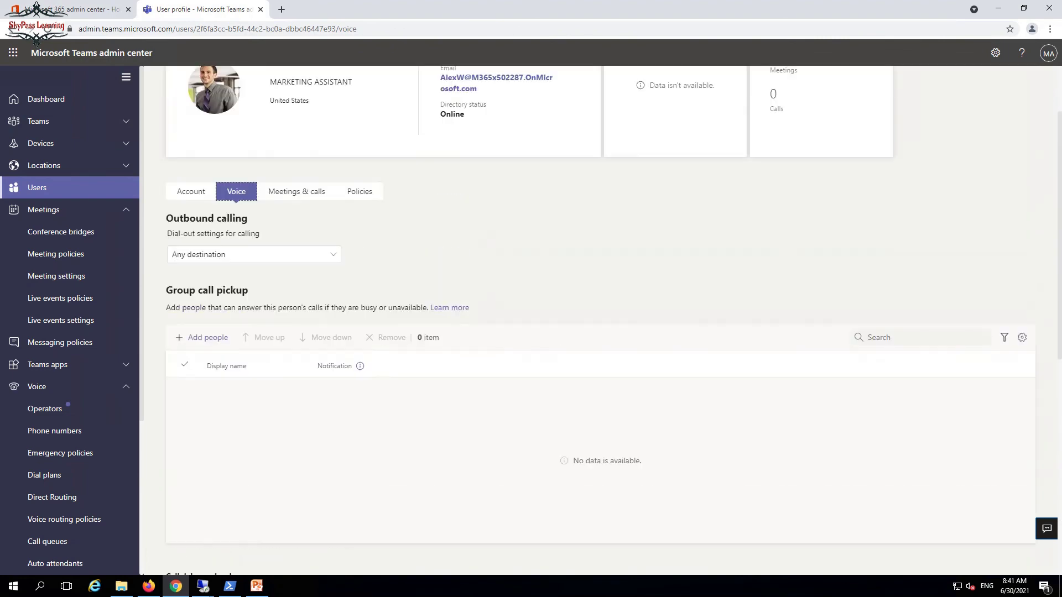
# Check the user's Meetings & calls history, and look through the full list of policies assigned to the user
pyautogui.click(296, 191)
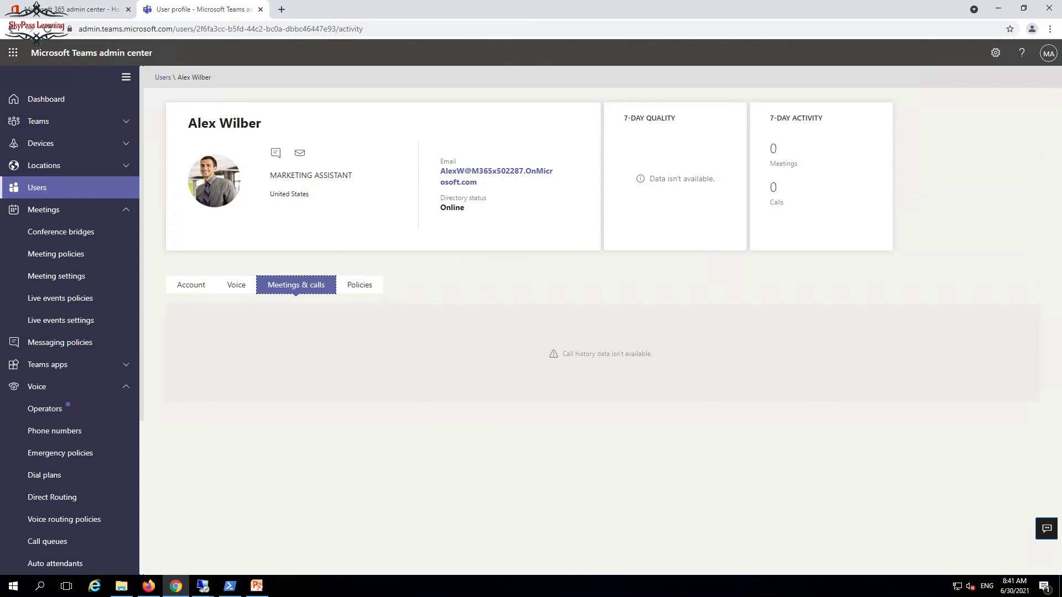
pyautogui.click(358, 285)
pyautogui.click(297, 285)
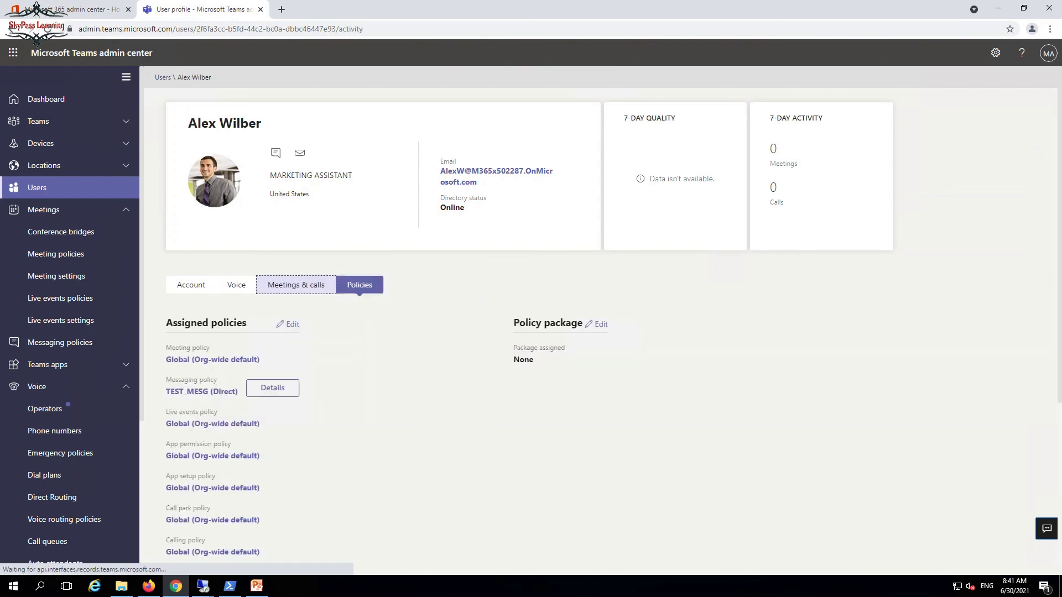
pyautogui.click(359, 284)
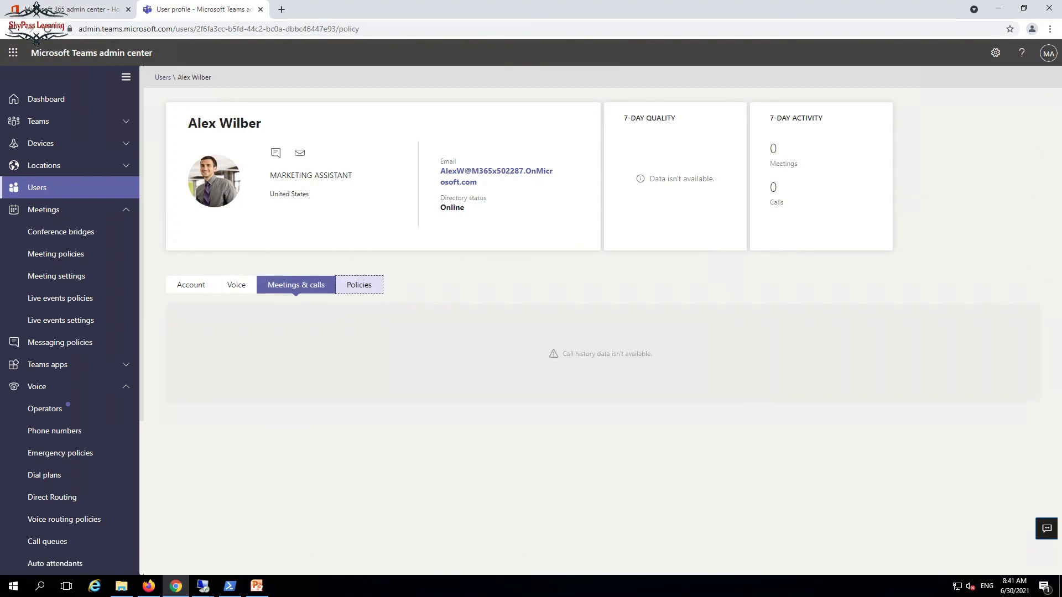
pyautogui.scroll(-2, 600, 319)
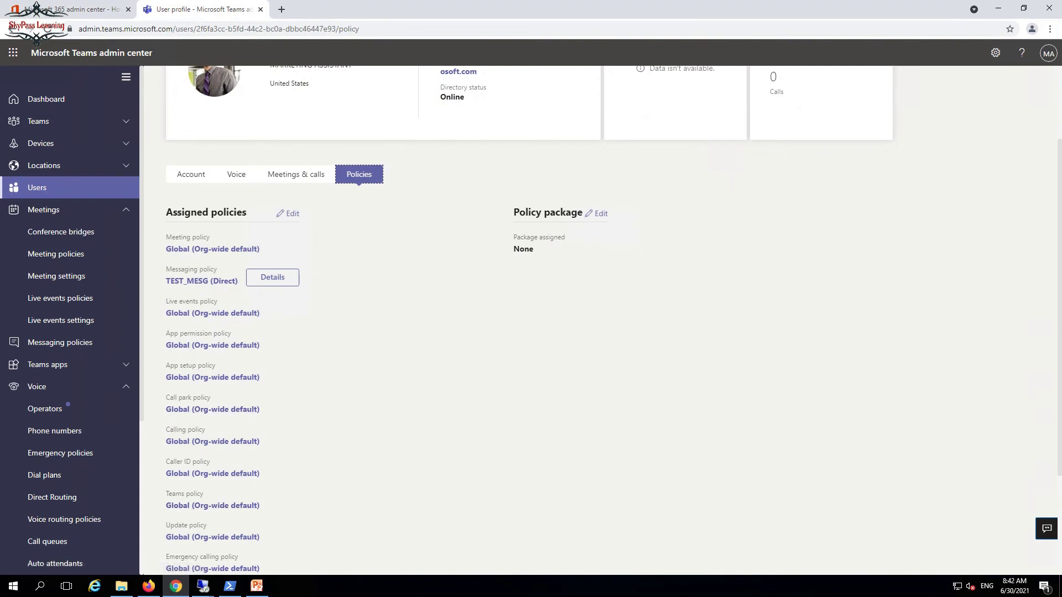
pyautogui.scroll(-2, 531, 321)
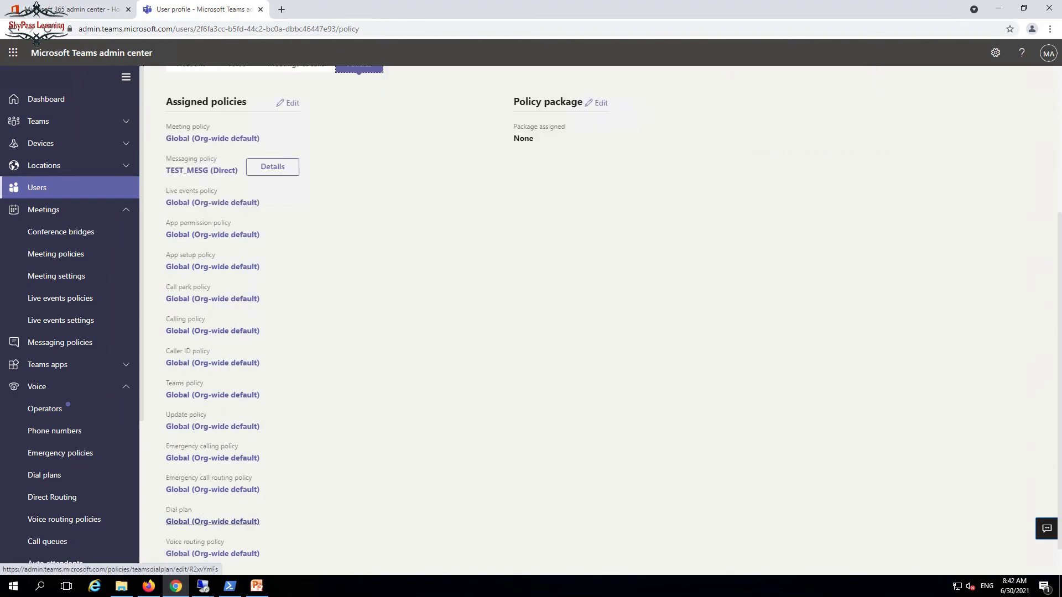
pyautogui.scroll(-1, 213, 521)
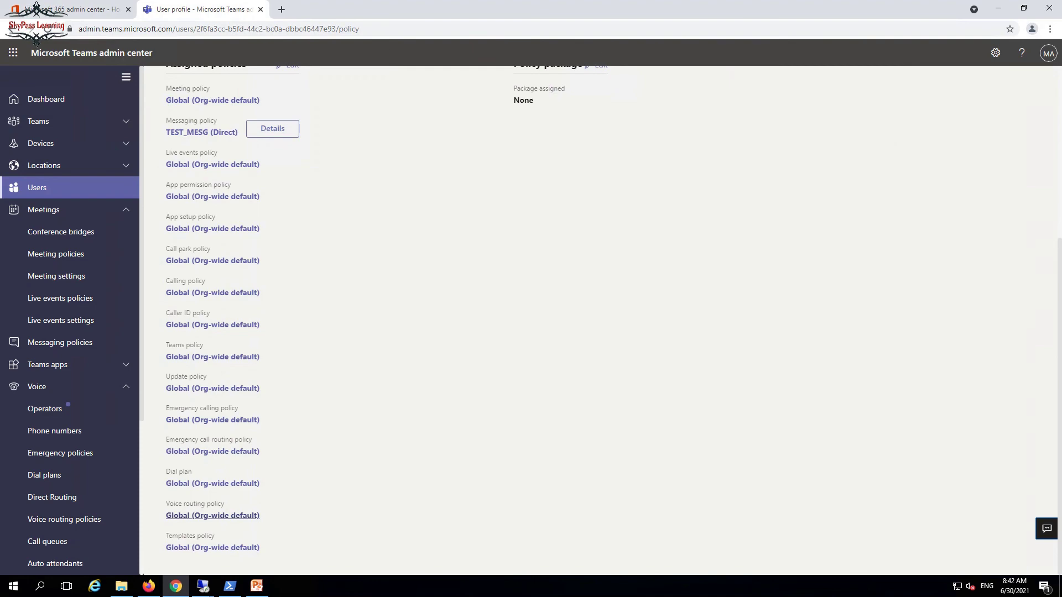
# Go back from the assigned policies to the user's voice settings
pyautogui.click(256, 585)
pyautogui.scroll(5, 599, 319)
pyautogui.click(237, 284)
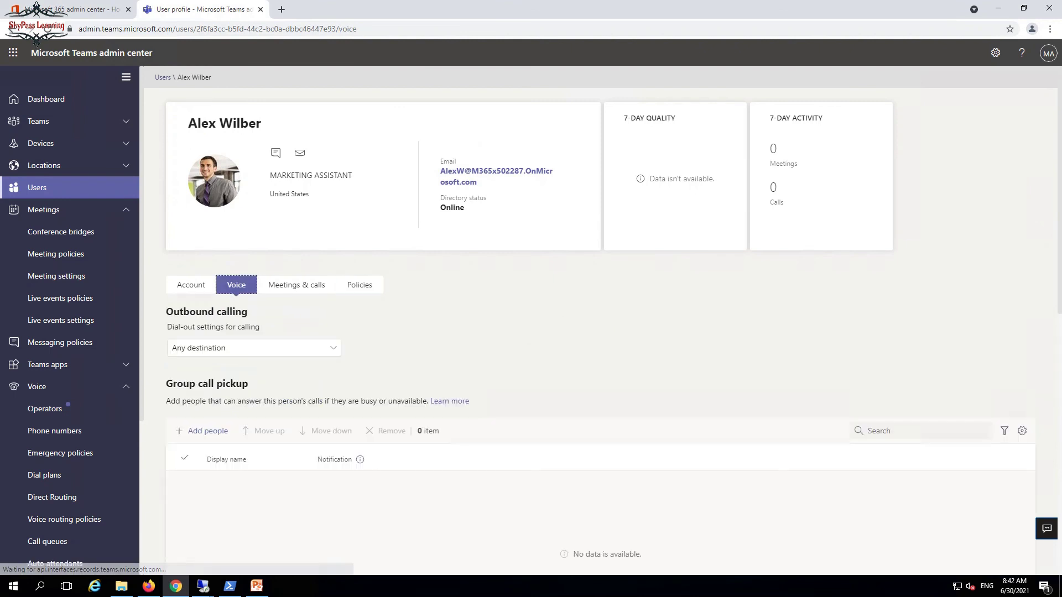